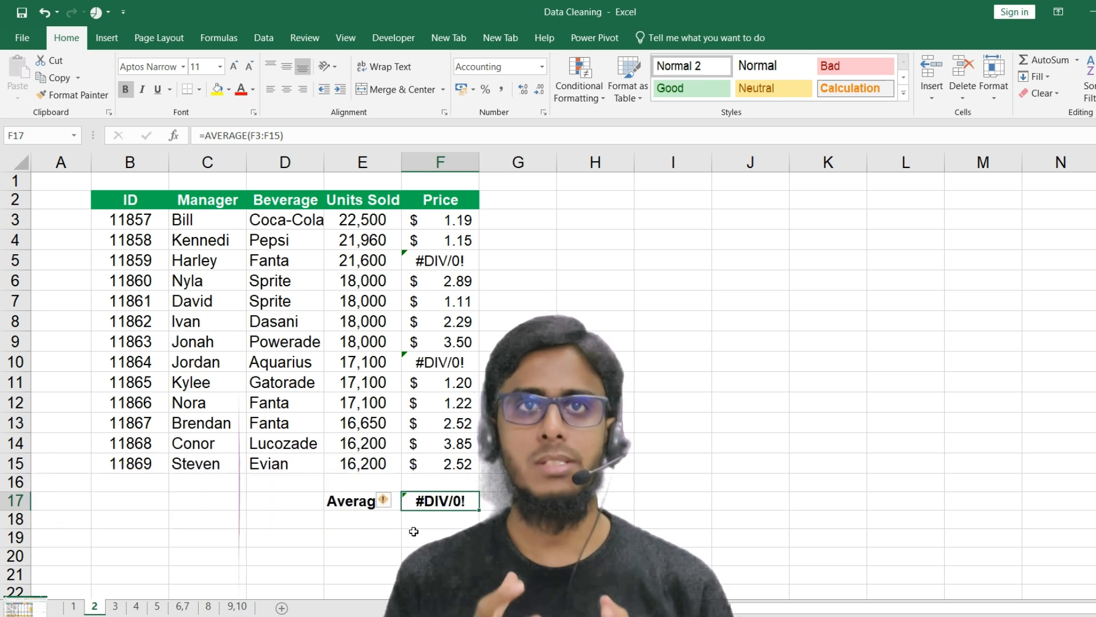
Step: Delete the average formula in F17 and start an AGGREGATE formula there
key(Delete)
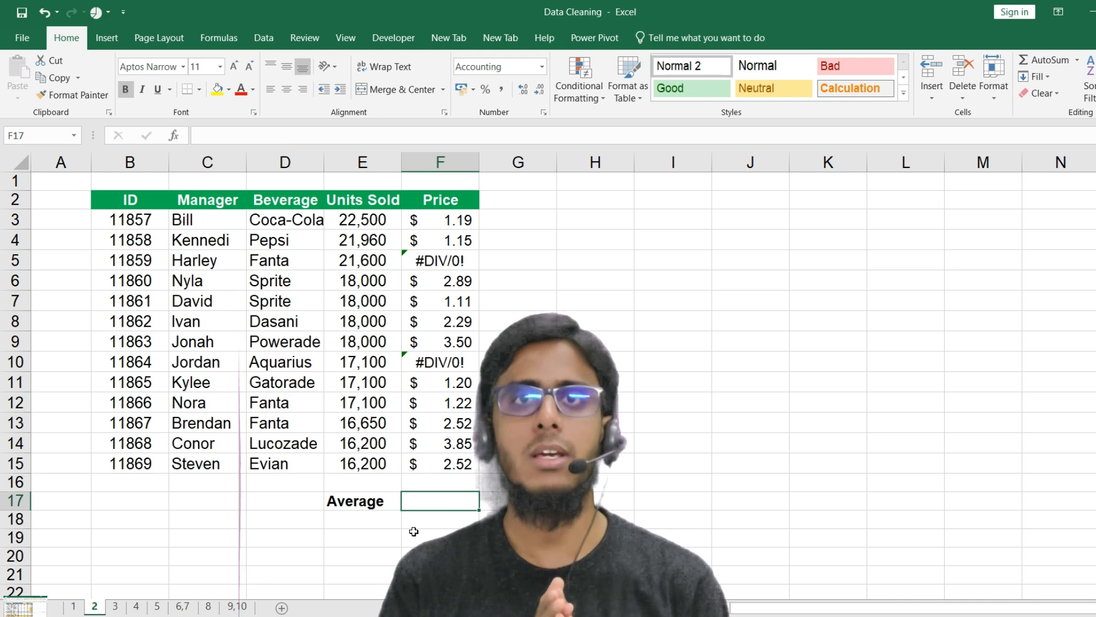
text(=agg)
key(Tab)
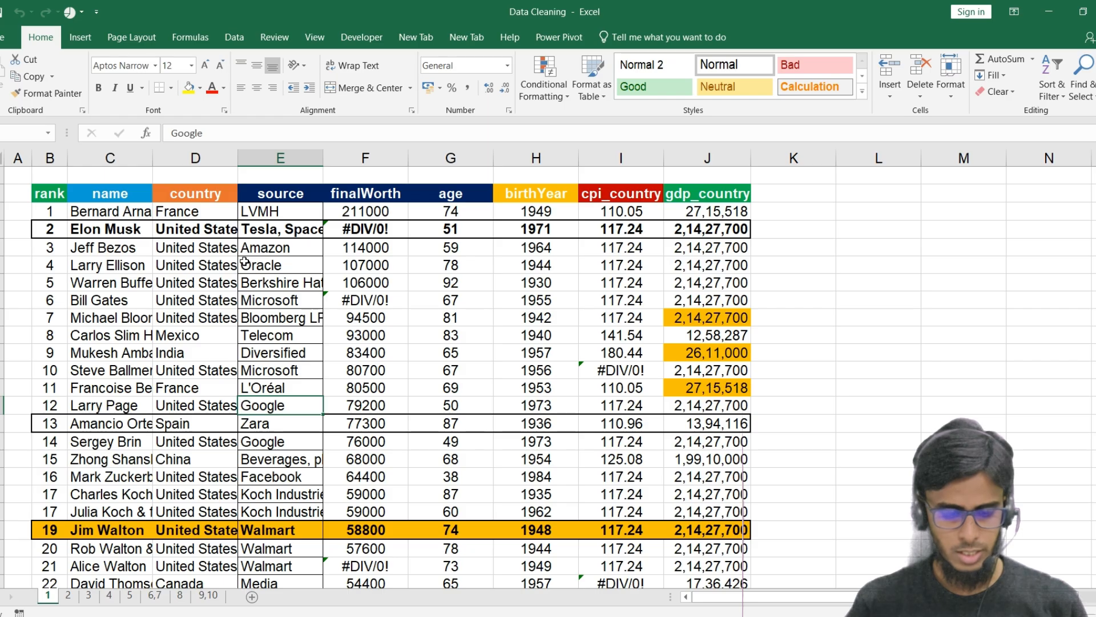
Step: Examine the column headers and the first few records of the table on sheet 1
click(272, 247)
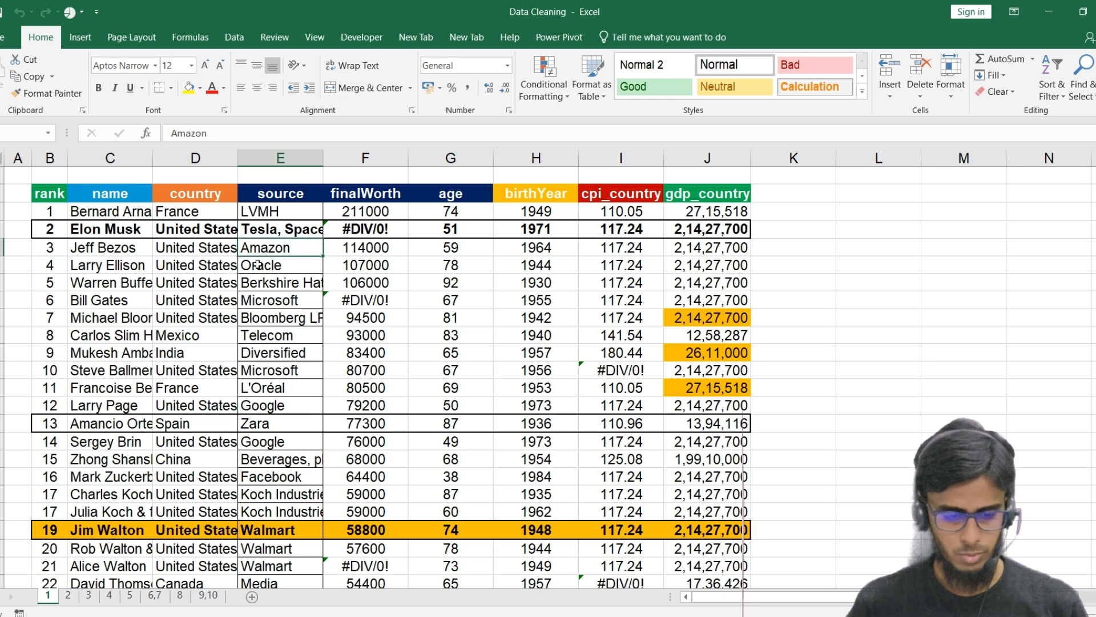
click(143, 253)
click(216, 252)
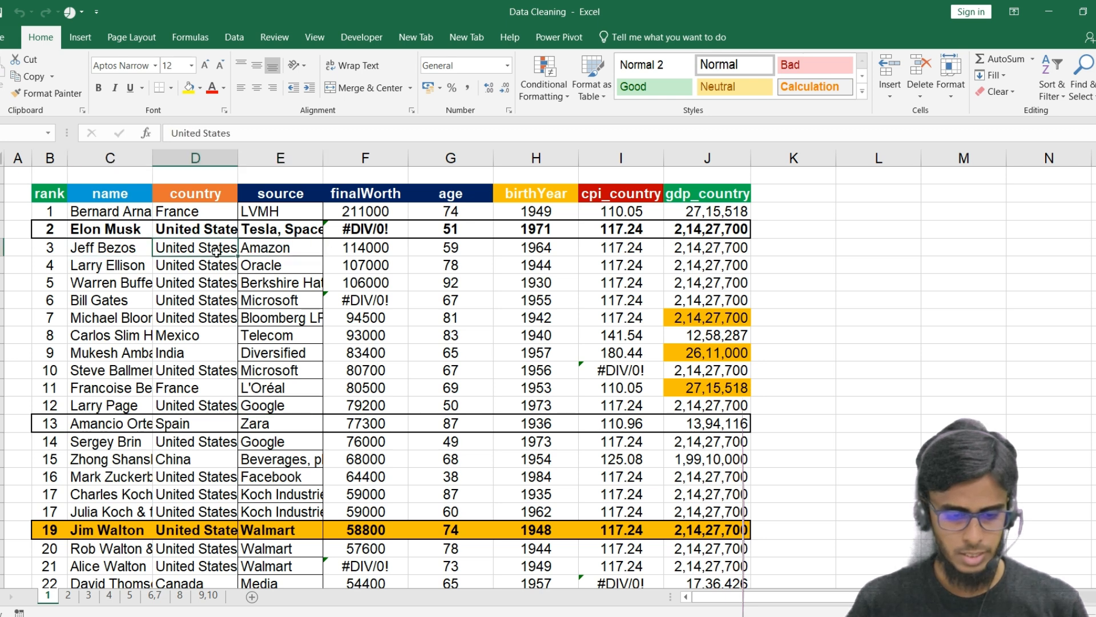
click(83, 208)
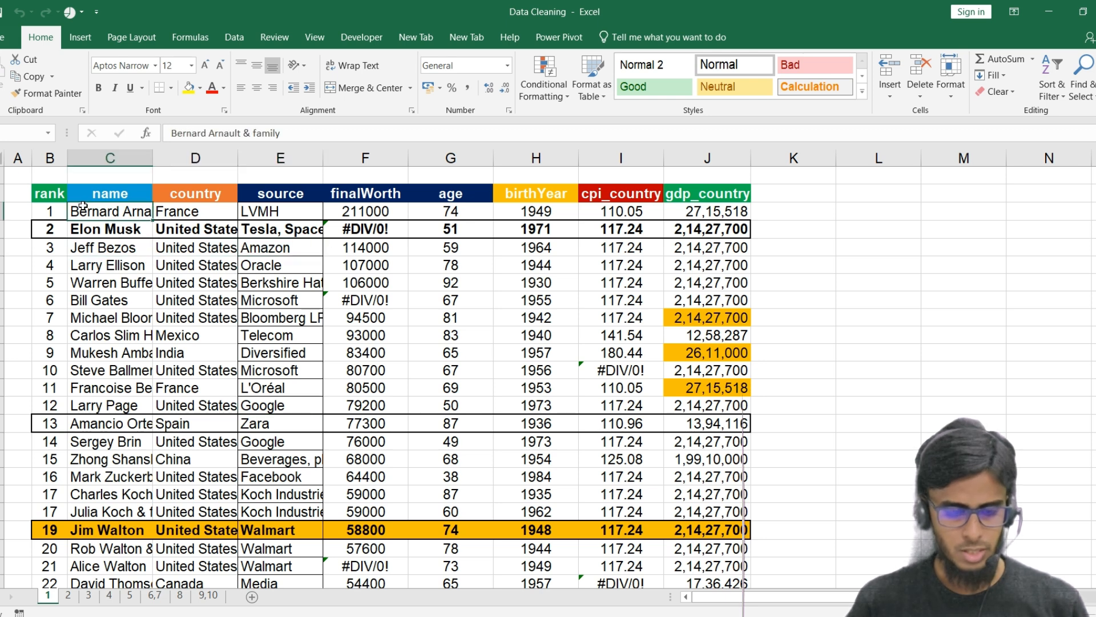
click(124, 199)
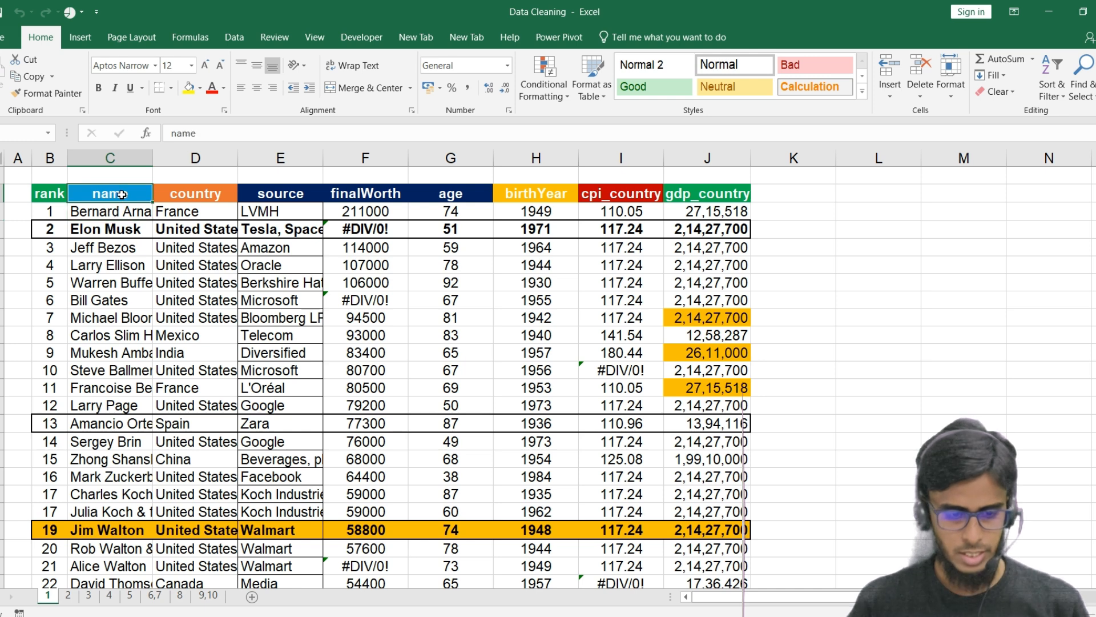
click(174, 193)
click(106, 192)
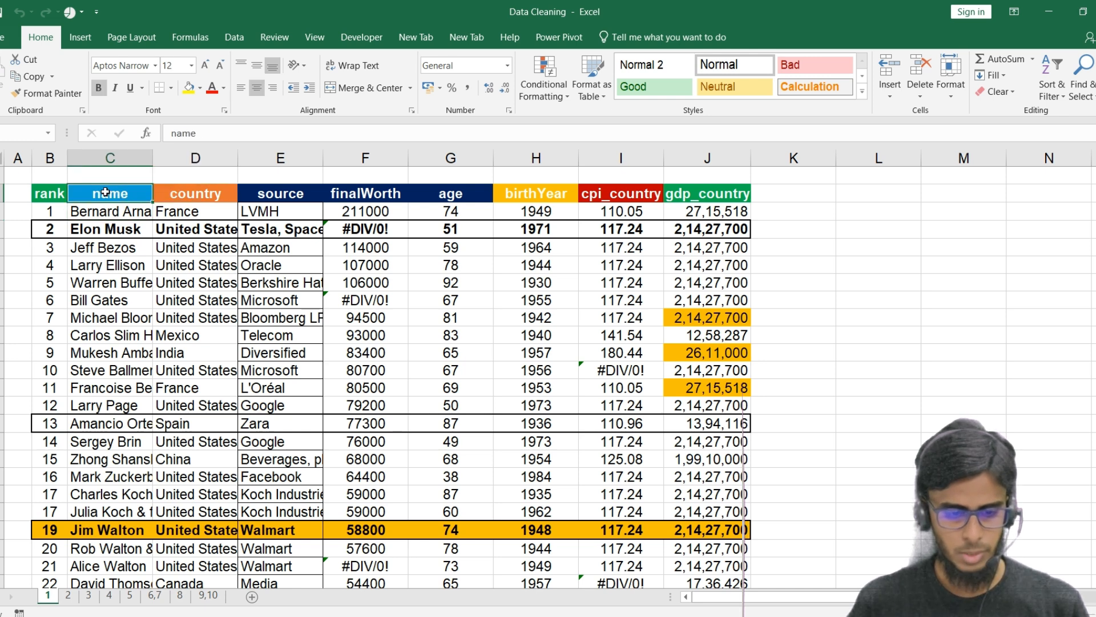
click(259, 195)
click(362, 195)
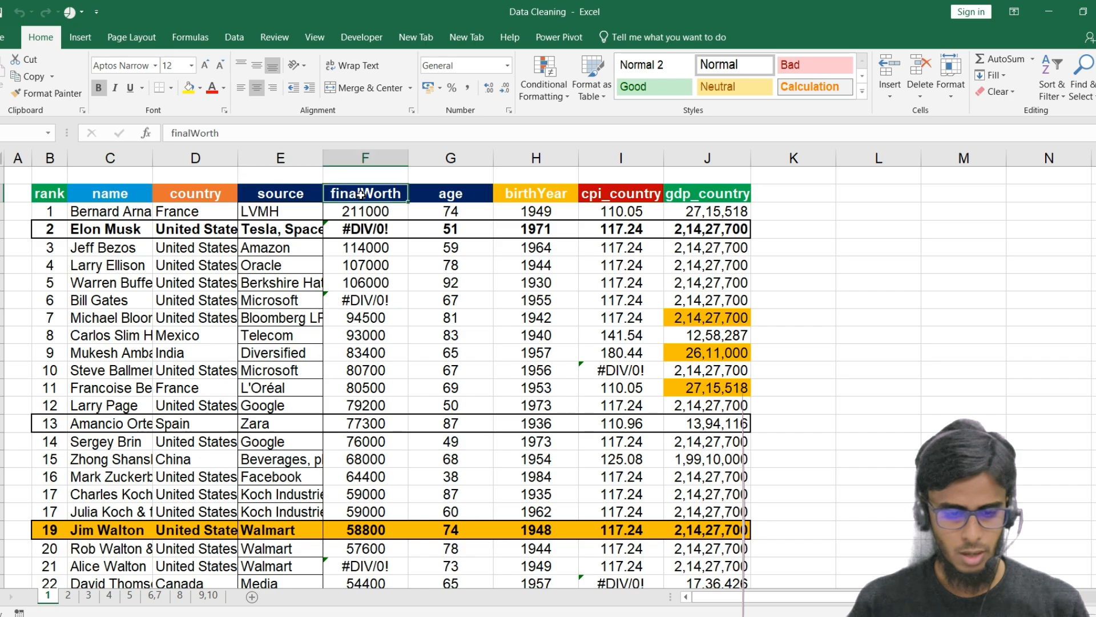
click(80, 228)
click(200, 232)
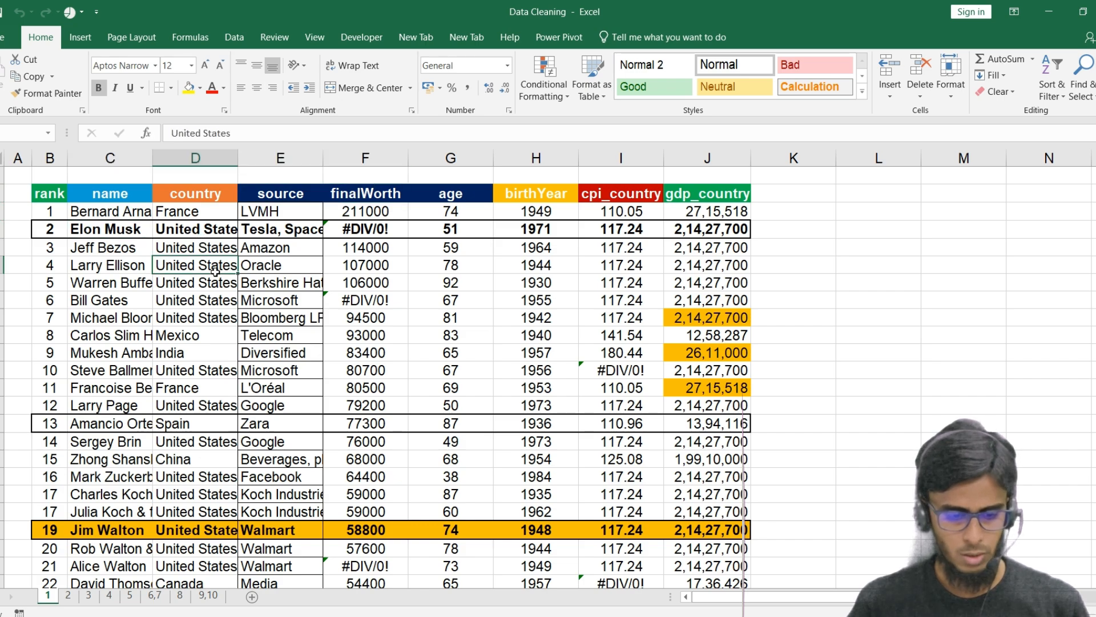
Step: Check how far the table extends and review its inconsistent row borders, bold text and orange fills
key(ctrl+Down)
scroll(520, 343, up, 13)
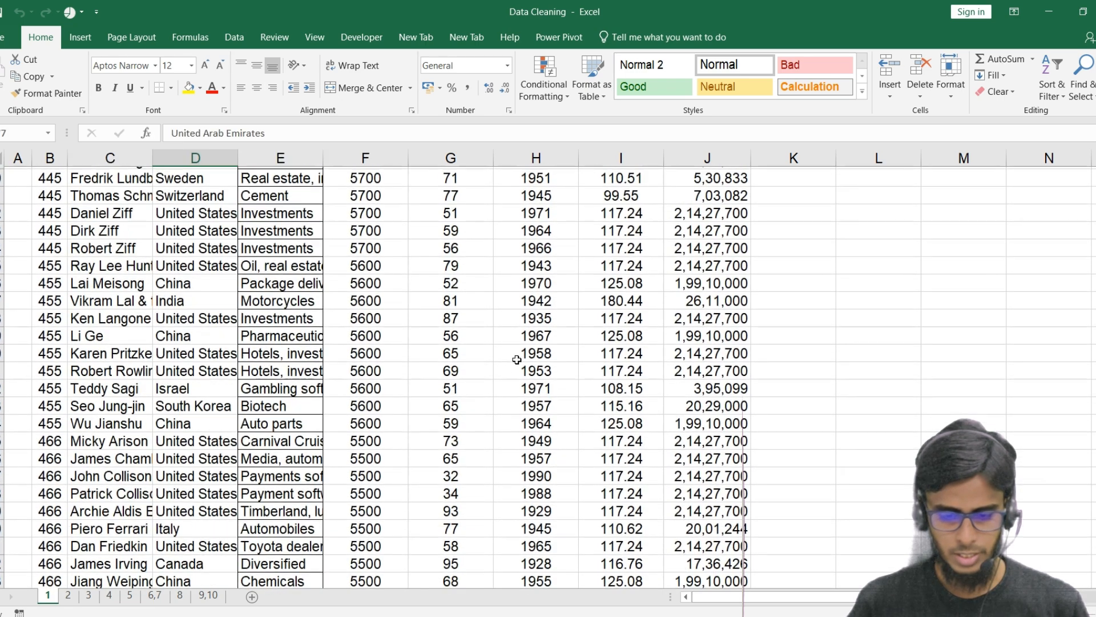
key(ctrl+Up)
key(Down)
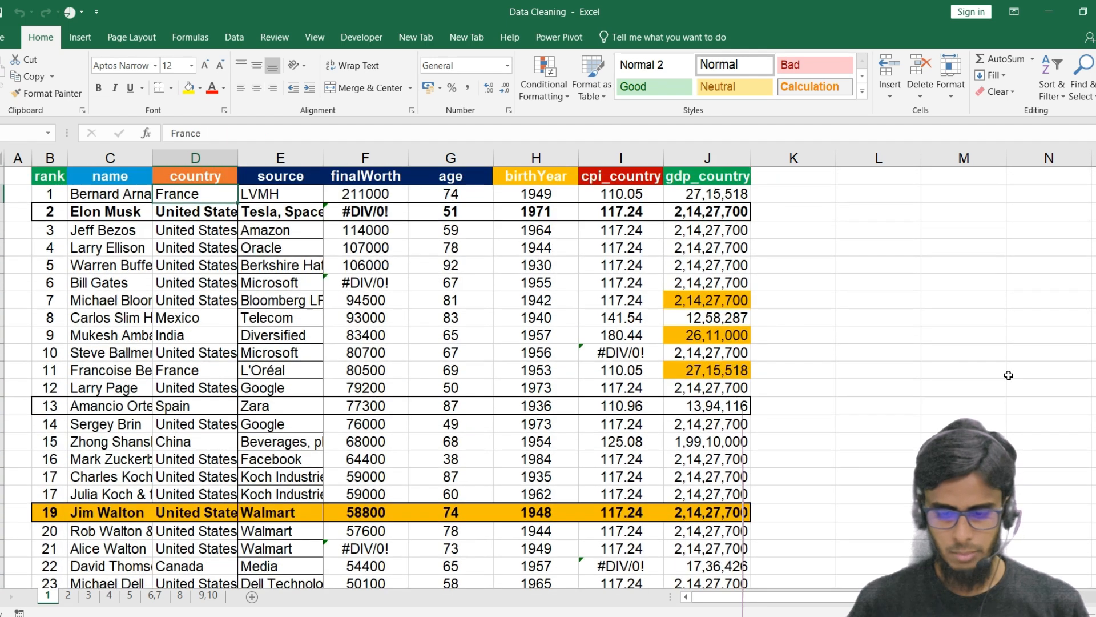
click(359, 399)
scroll(360, 399, down, 1)
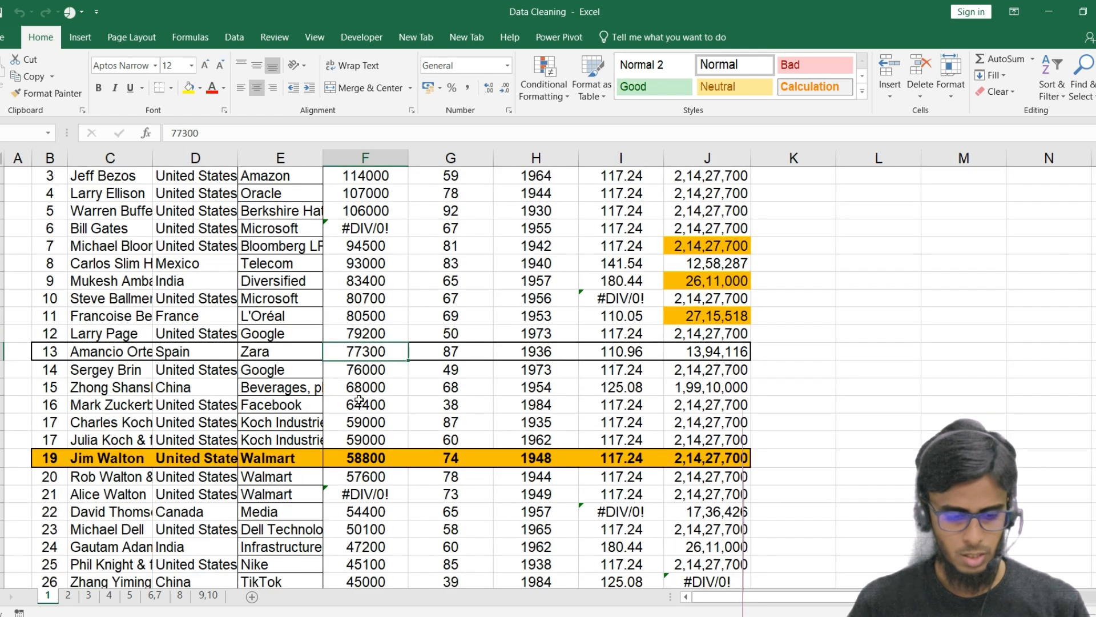
click(29, 457)
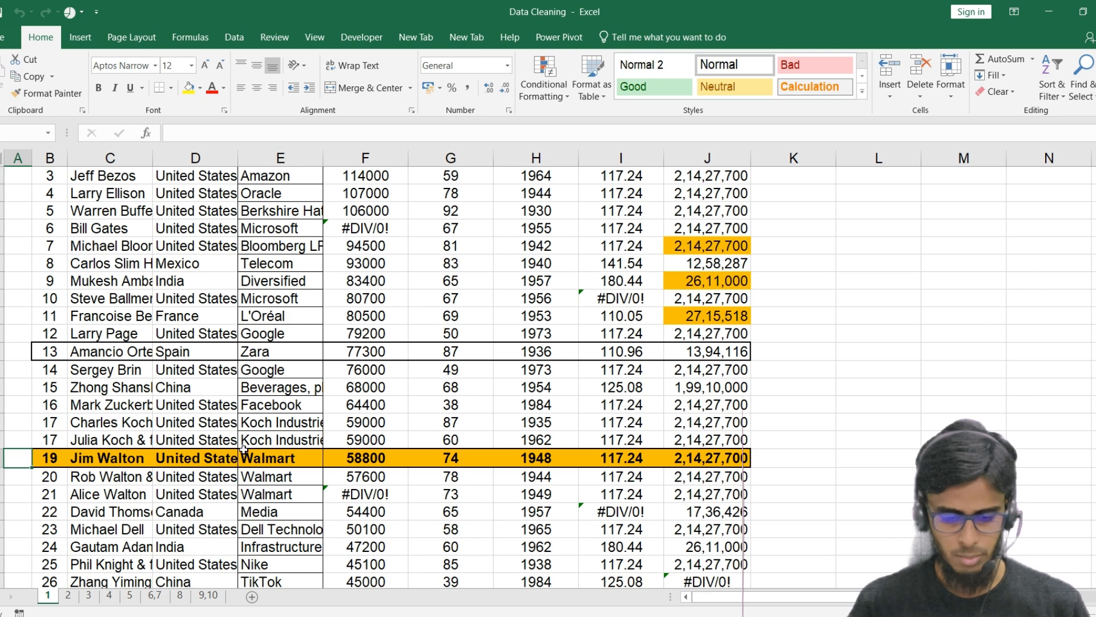
scroll(244, 449, down, 2)
scroll(244, 450, up, 3)
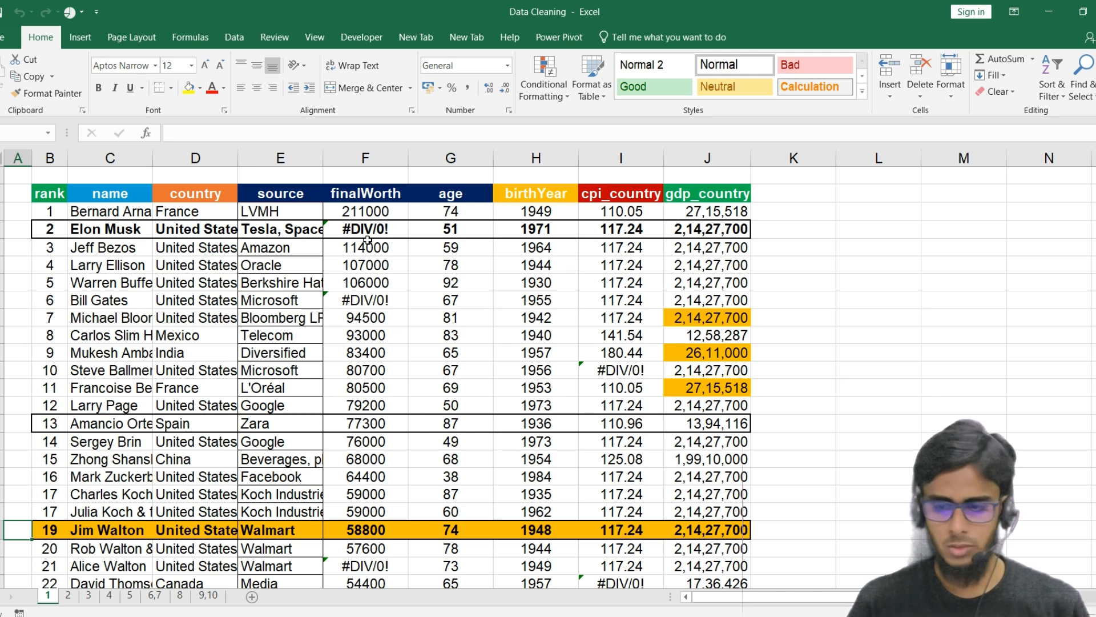
Step: Apply Clear All to the entire data table on sheet 1, and undo it
click(466, 281)
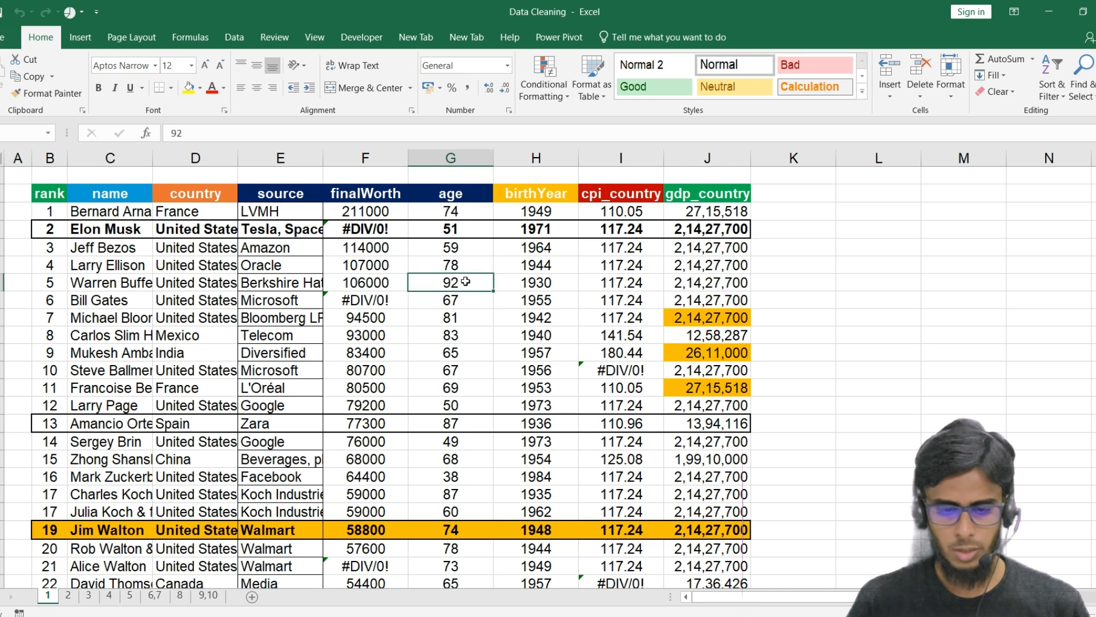
key(ctrl+a)
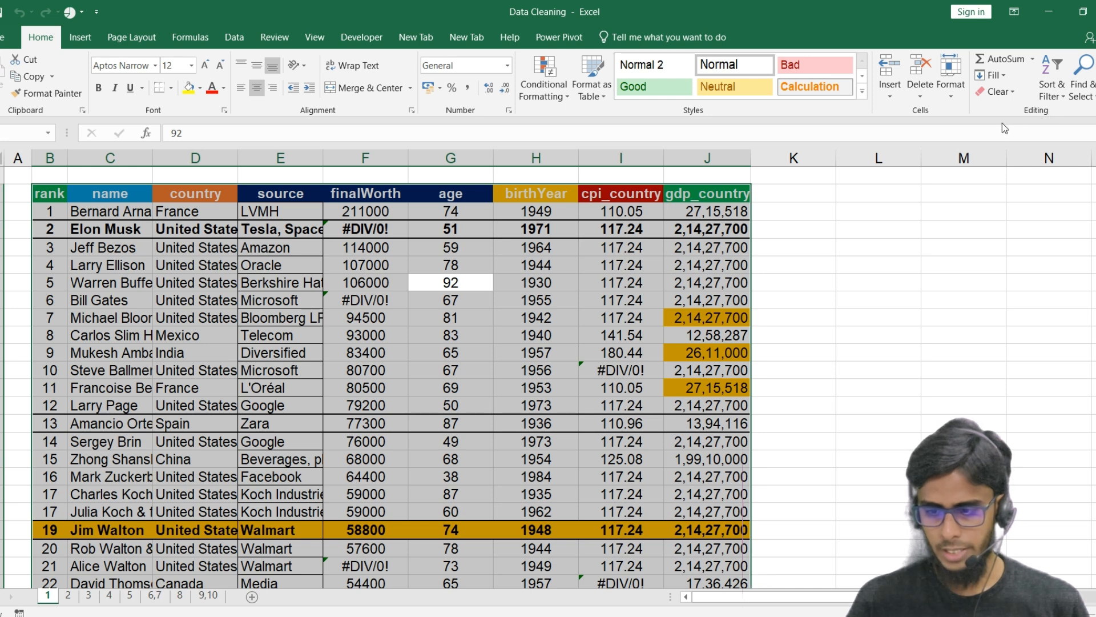
click(1017, 97)
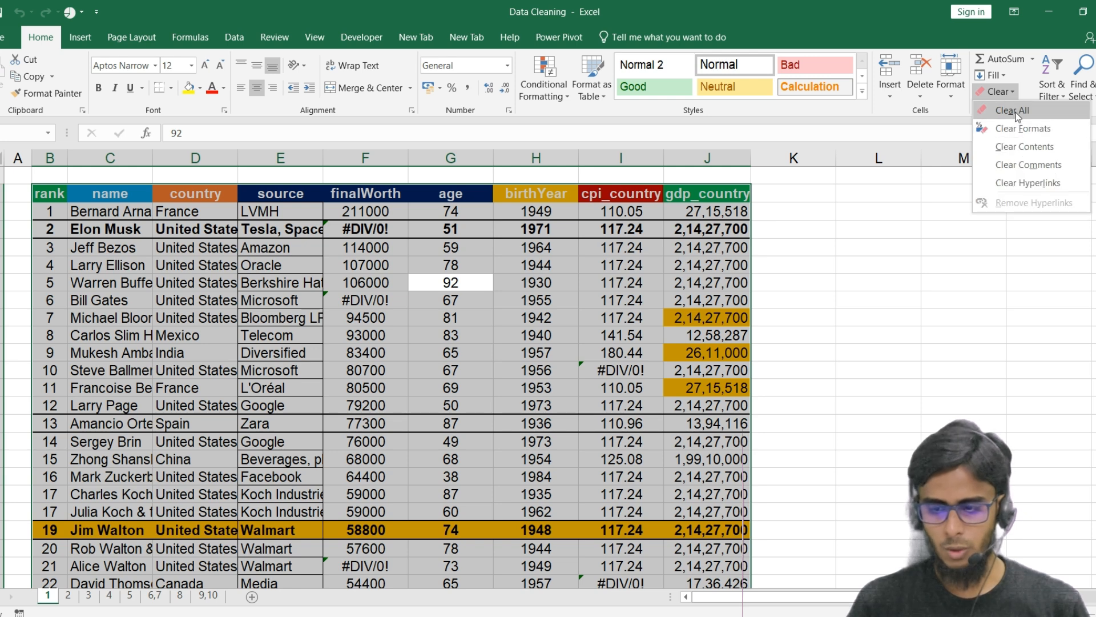
click(1013, 111)
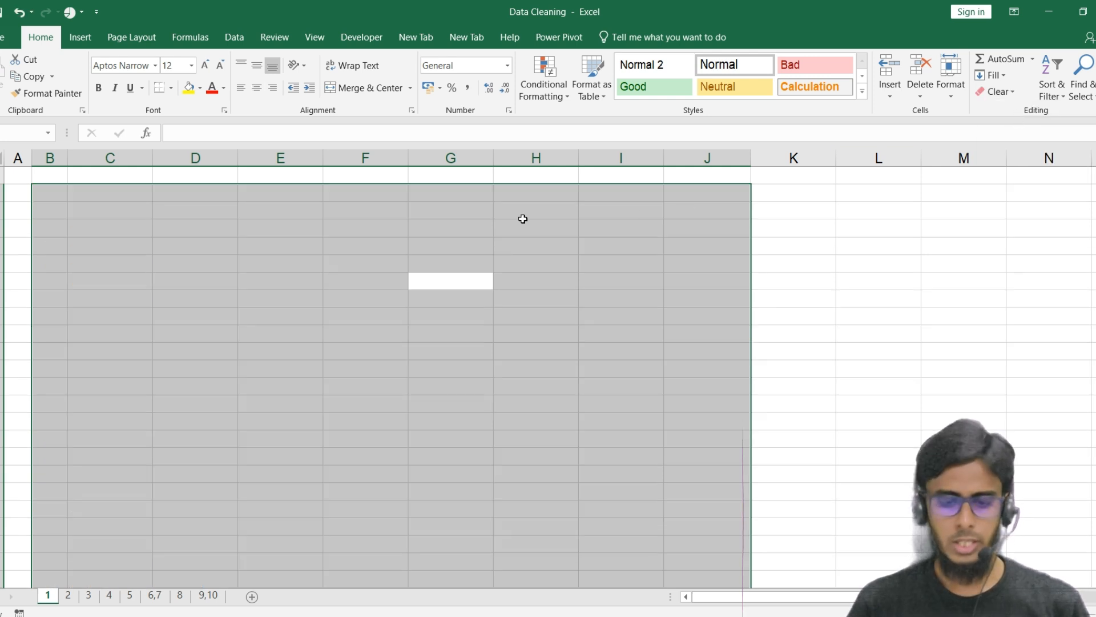
click(523, 219)
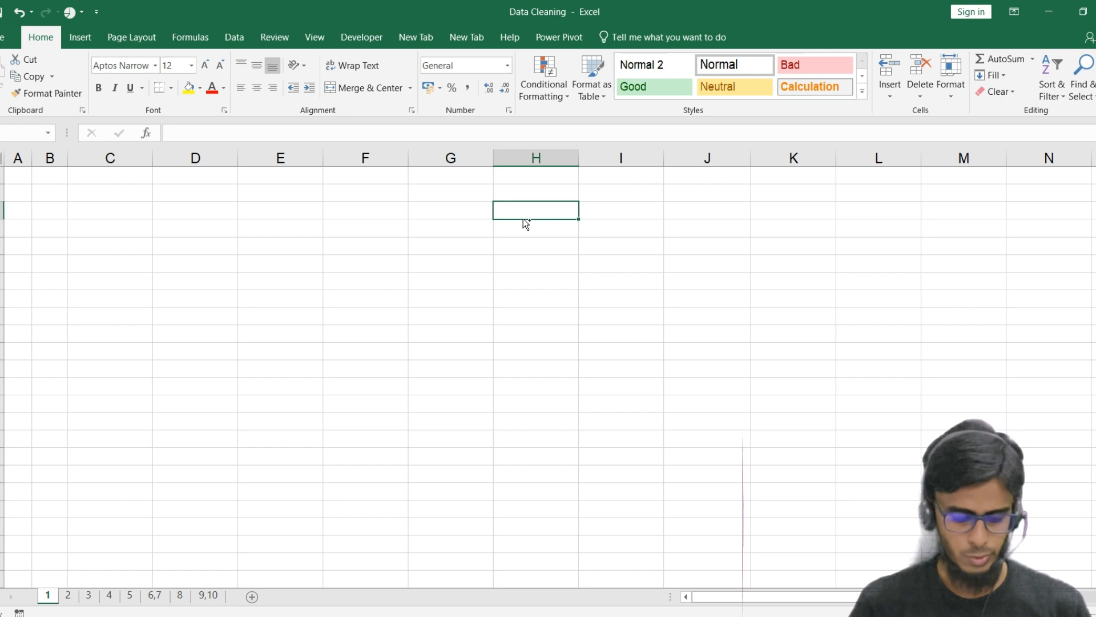
key(ctrl+z)
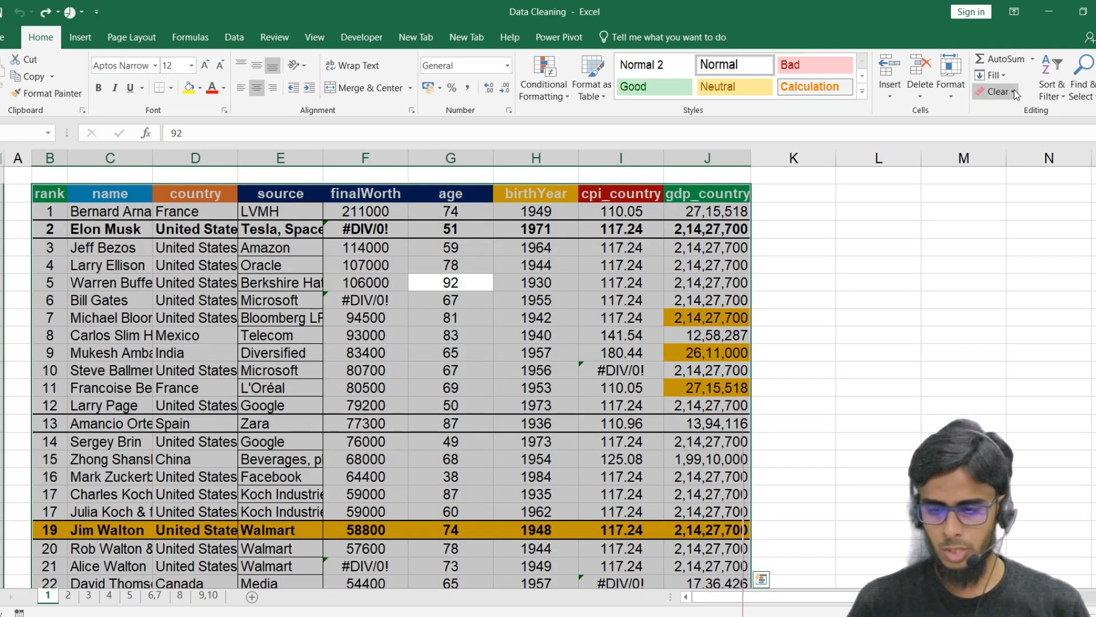
Step: Clear only the formats from the entire data table on sheet 1, keeping its contents
click(999, 91)
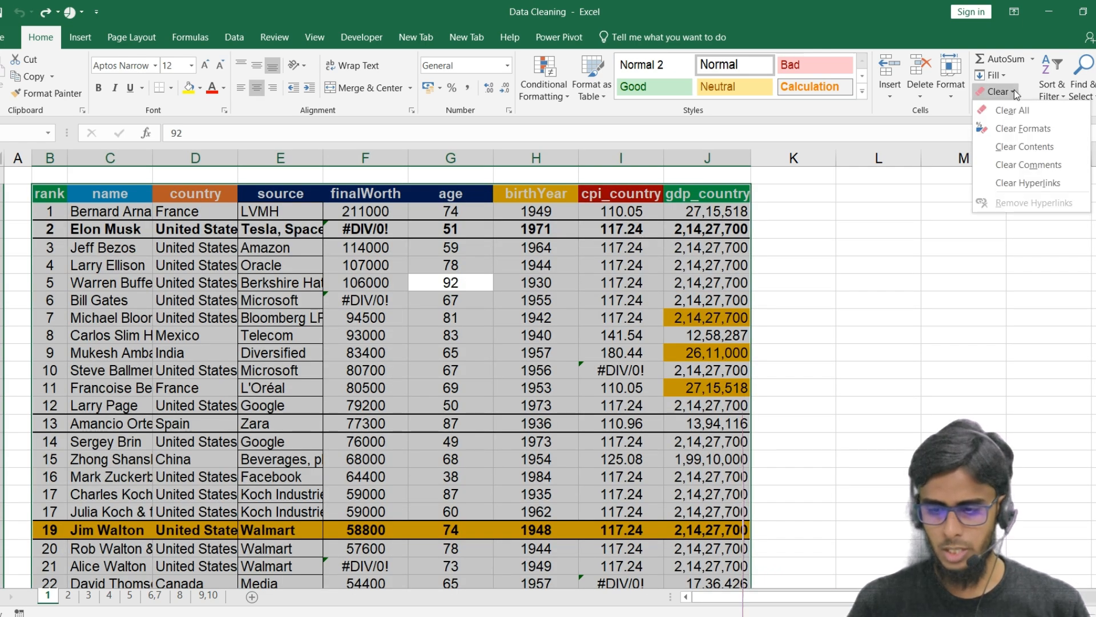
click(1011, 129)
click(587, 241)
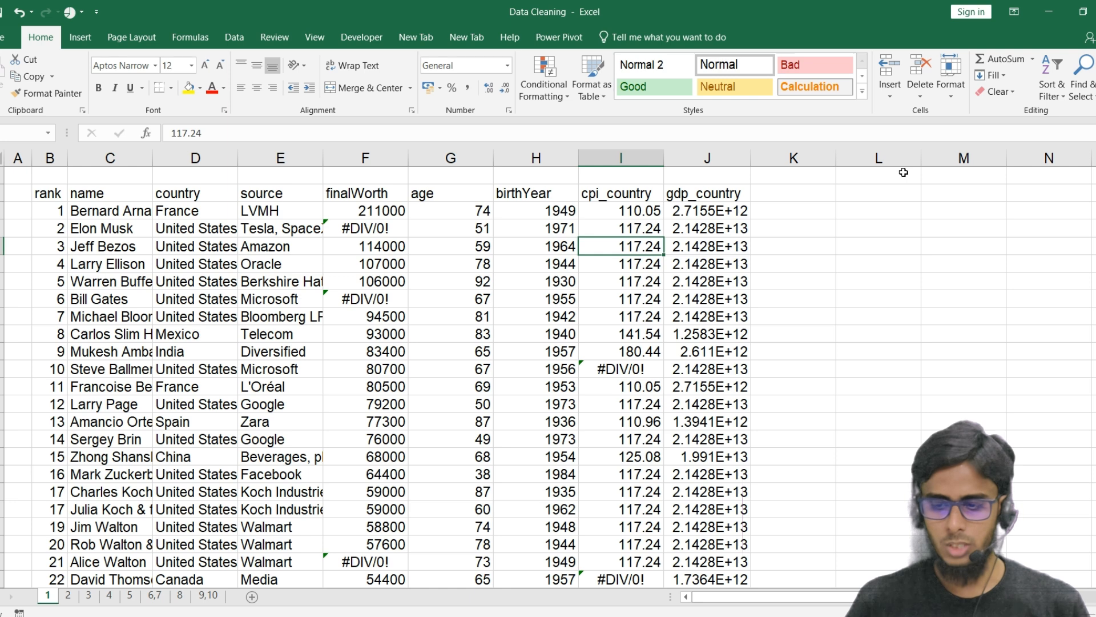
Step: Review the Clear Comments and Clear Hyperlinks options without applying either one
click(1012, 94)
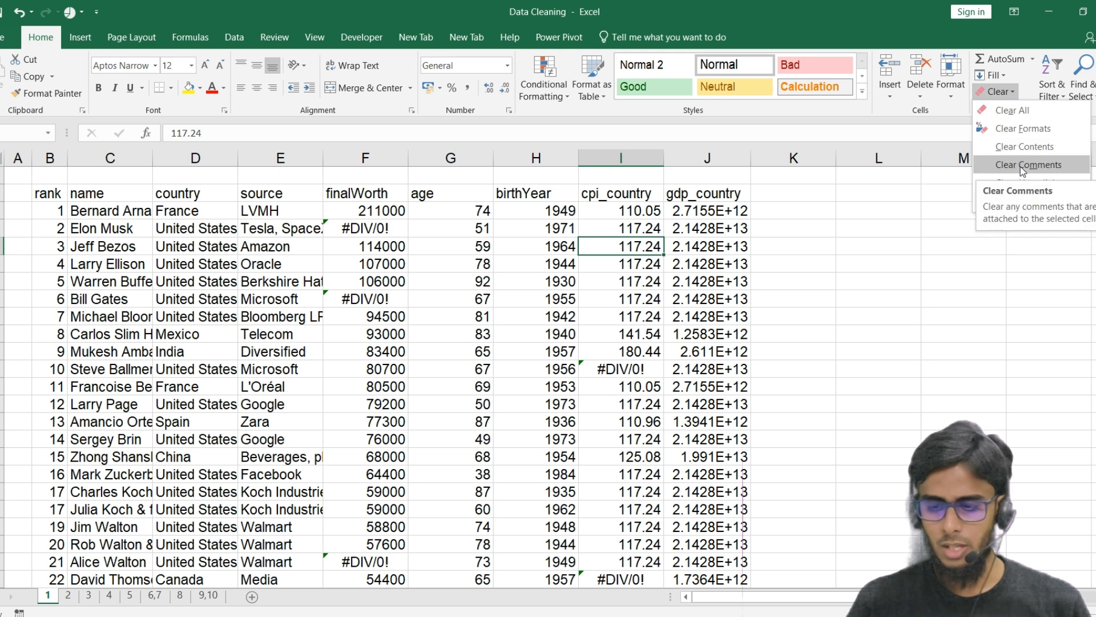
click(456, 290)
click(465, 286)
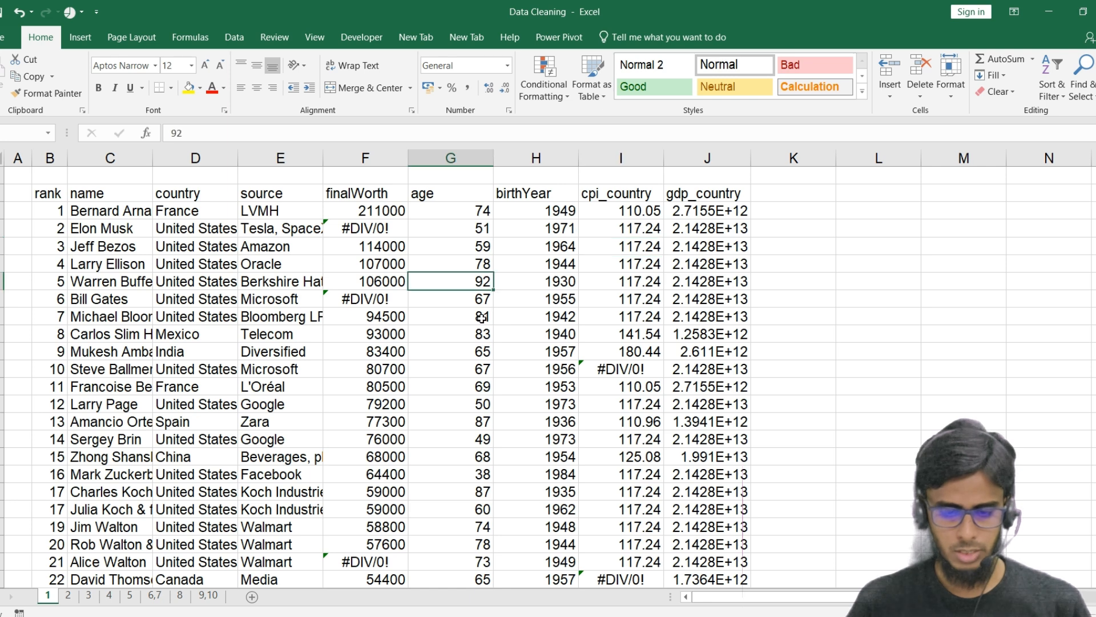
click(467, 311)
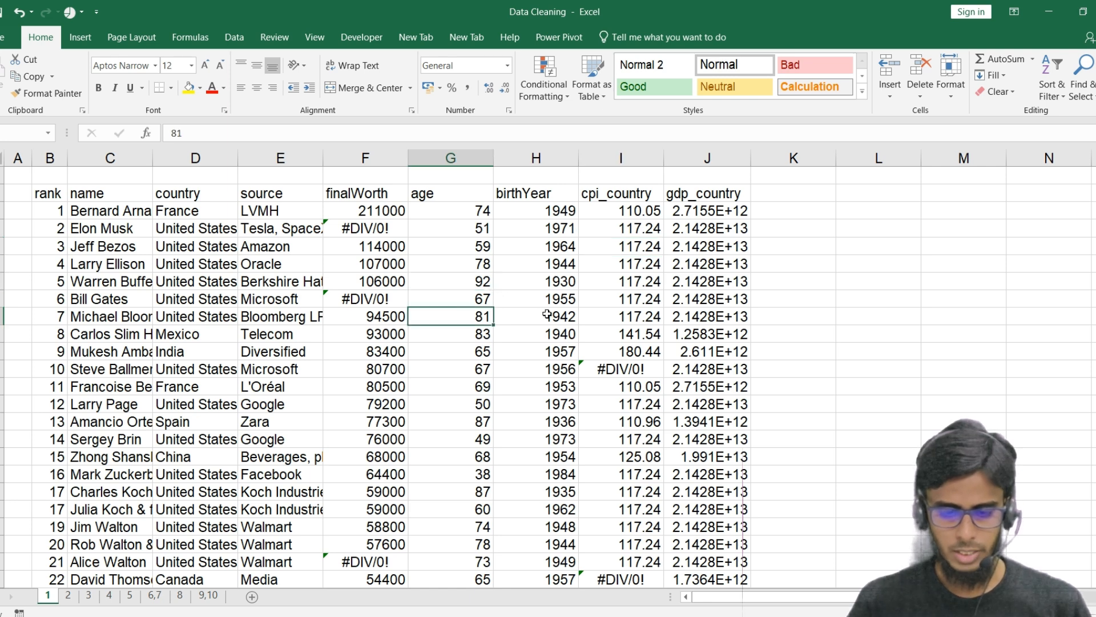
click(547, 314)
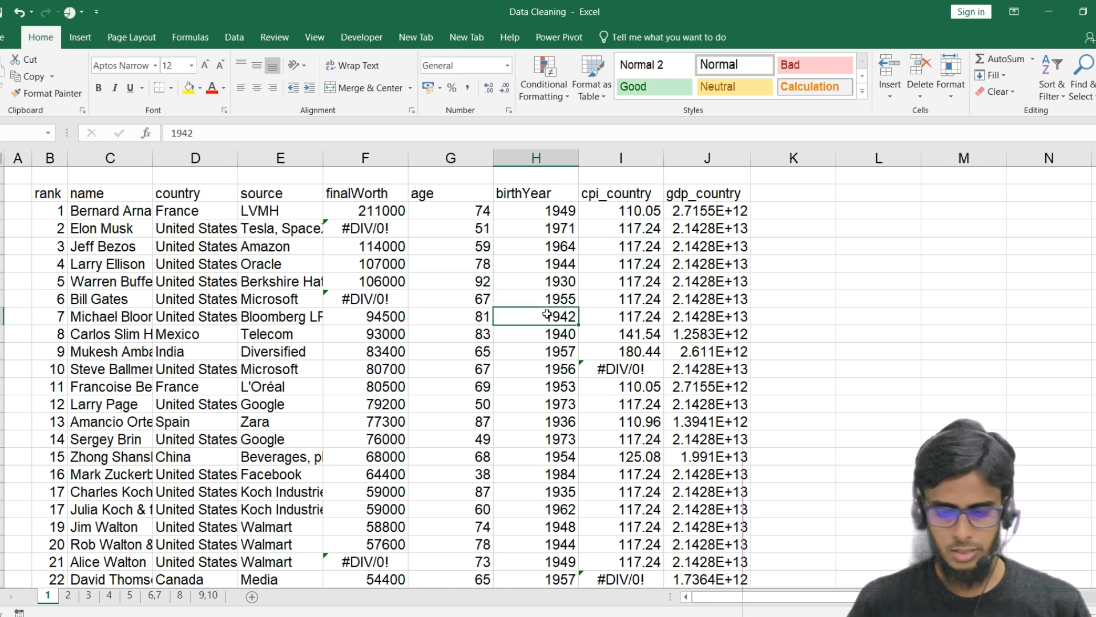
click(1013, 94)
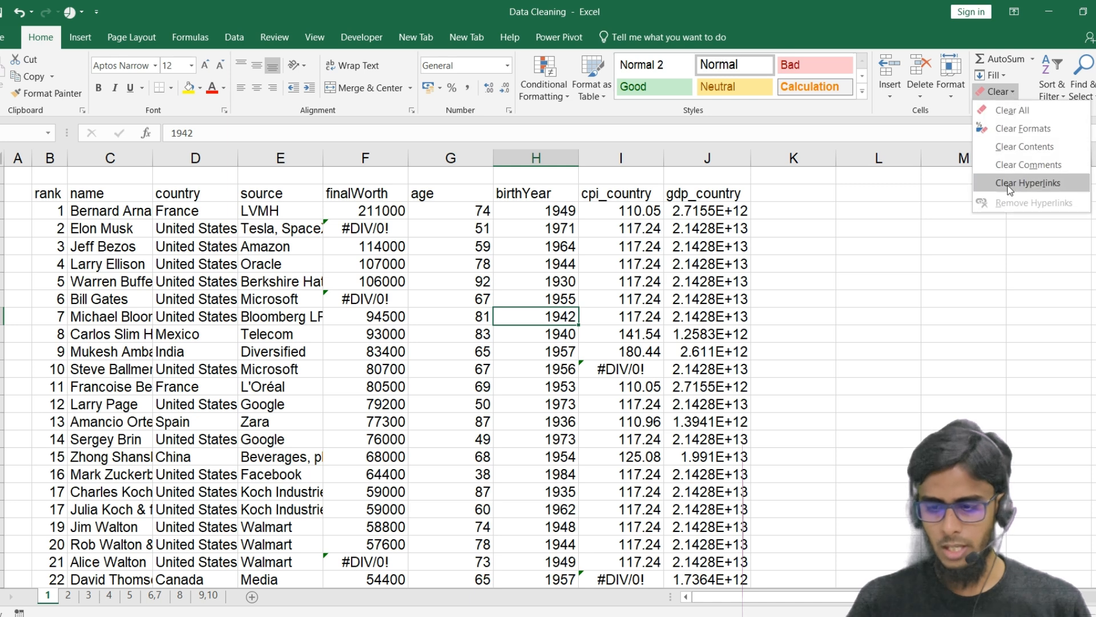
click(609, 249)
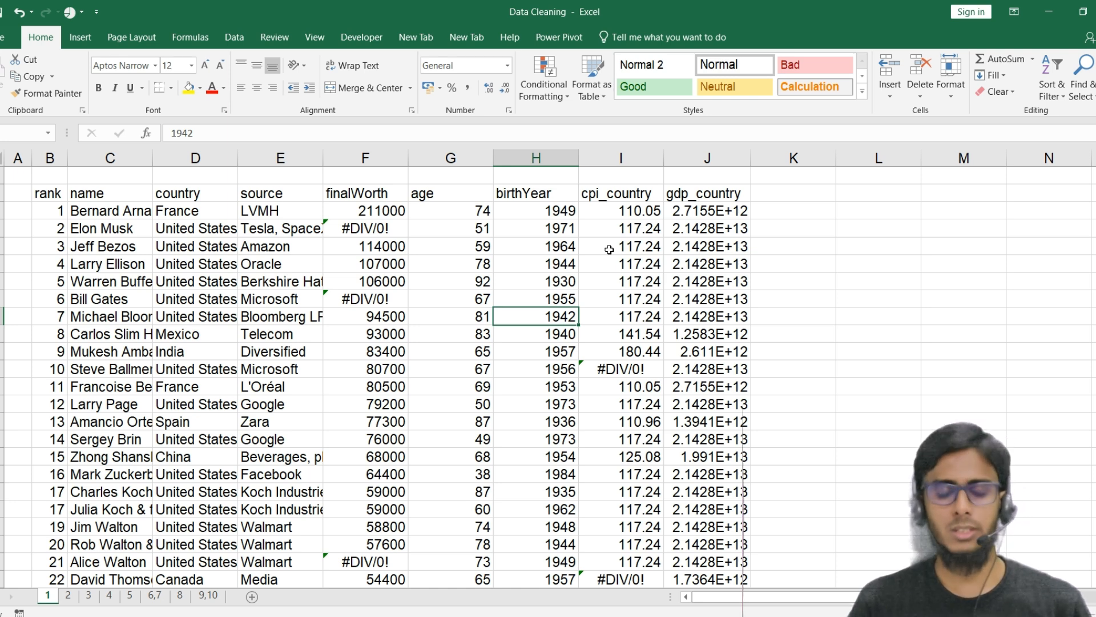
click(684, 251)
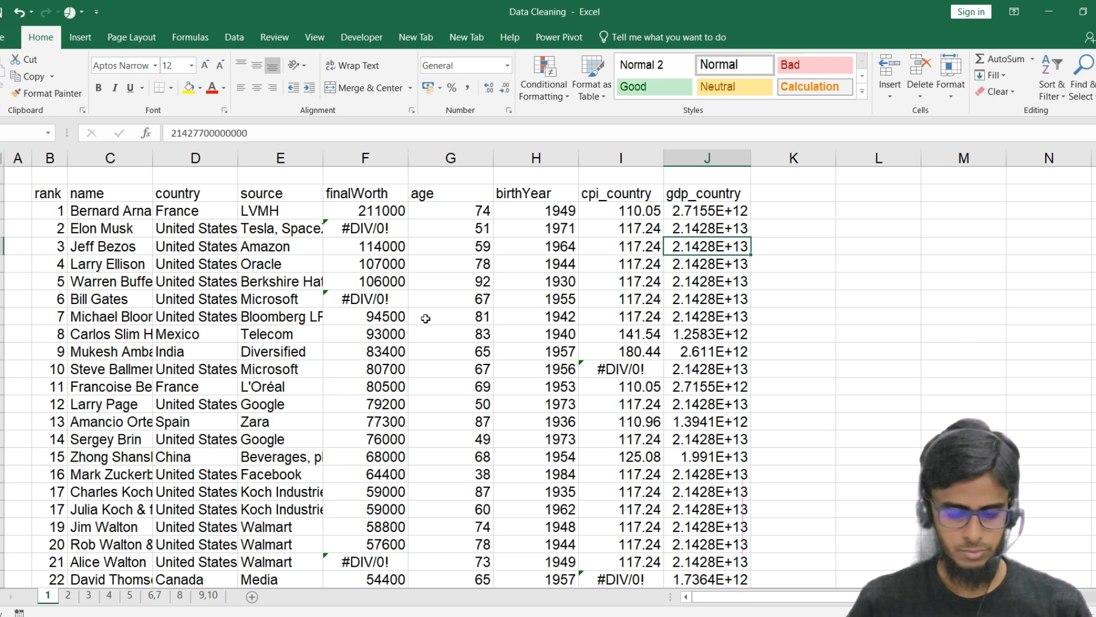
Step: Switch to sheet 2 and examine the Price column, including the formula behind the first #DIV/0! cell
click(69, 595)
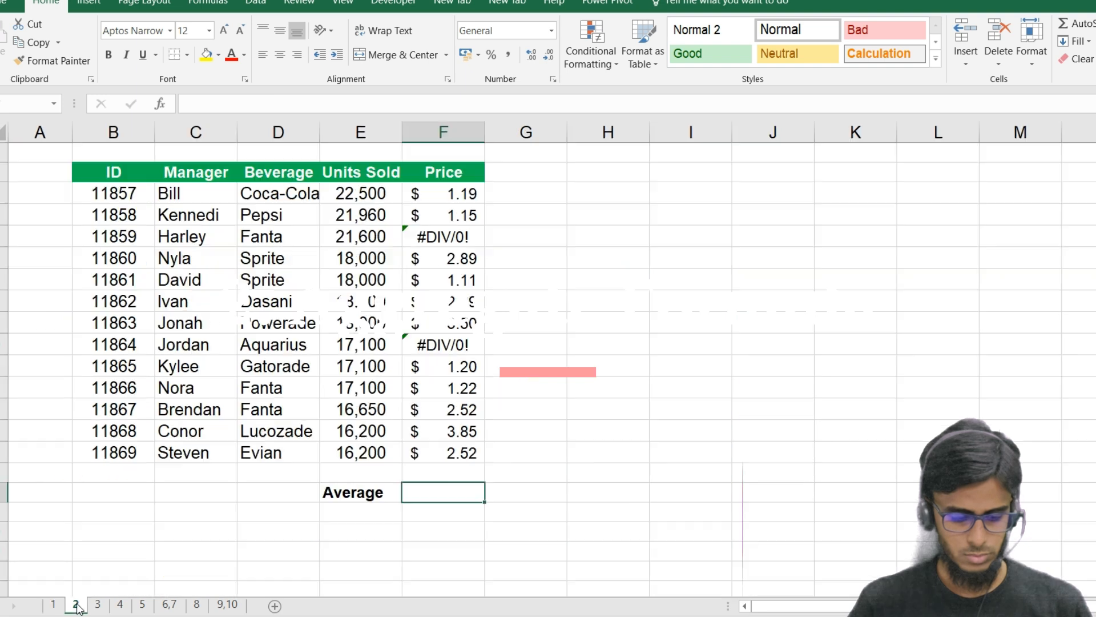
click(355, 346)
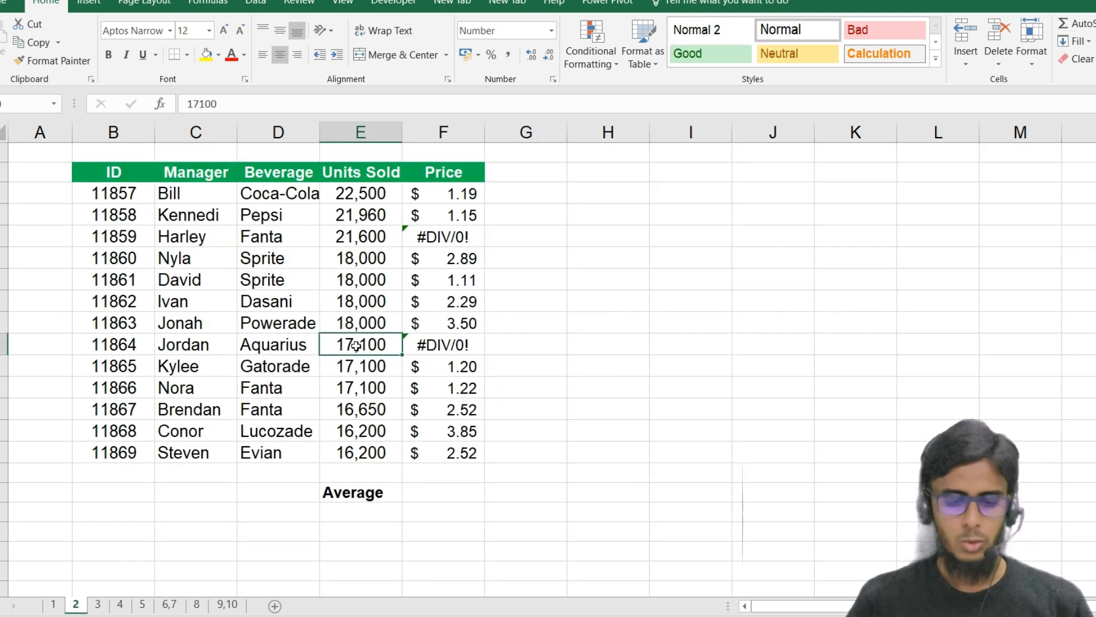
click(408, 378)
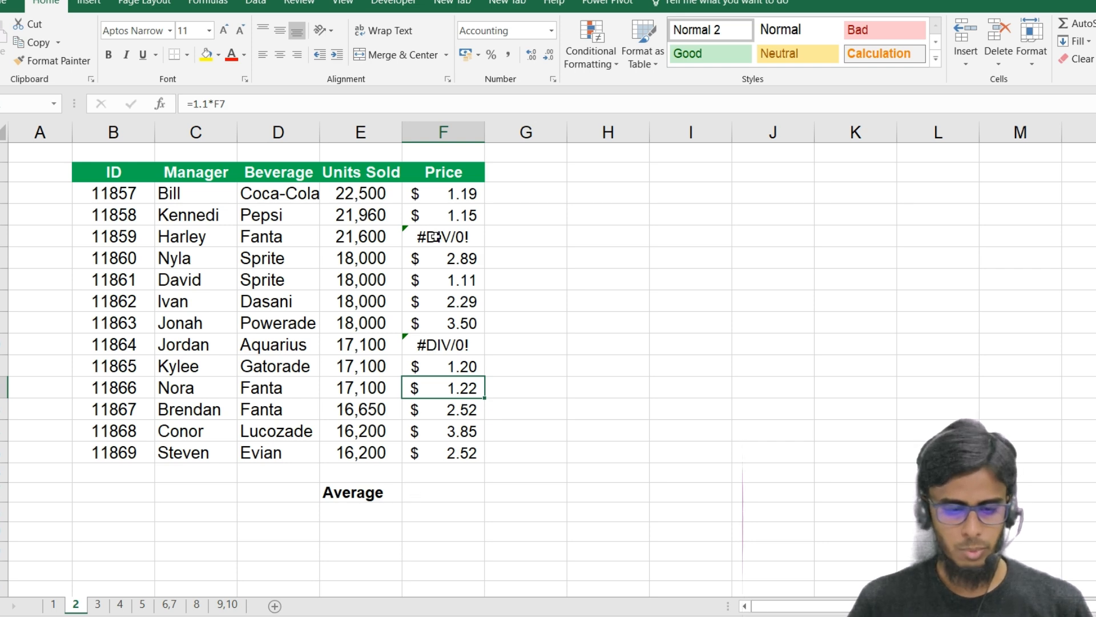
click(450, 173)
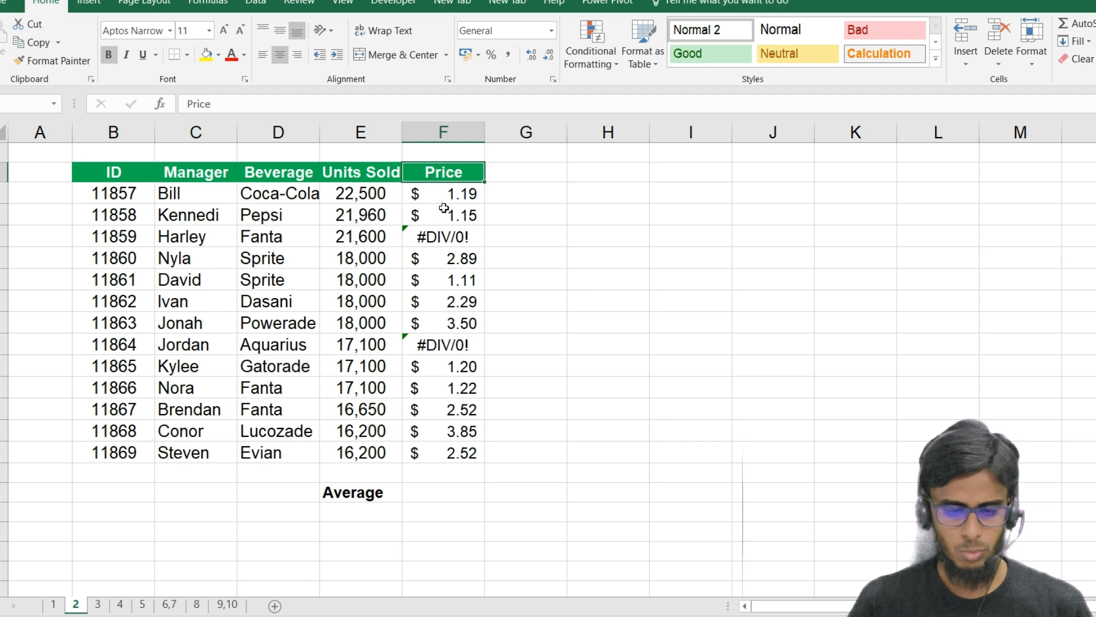
click(438, 248)
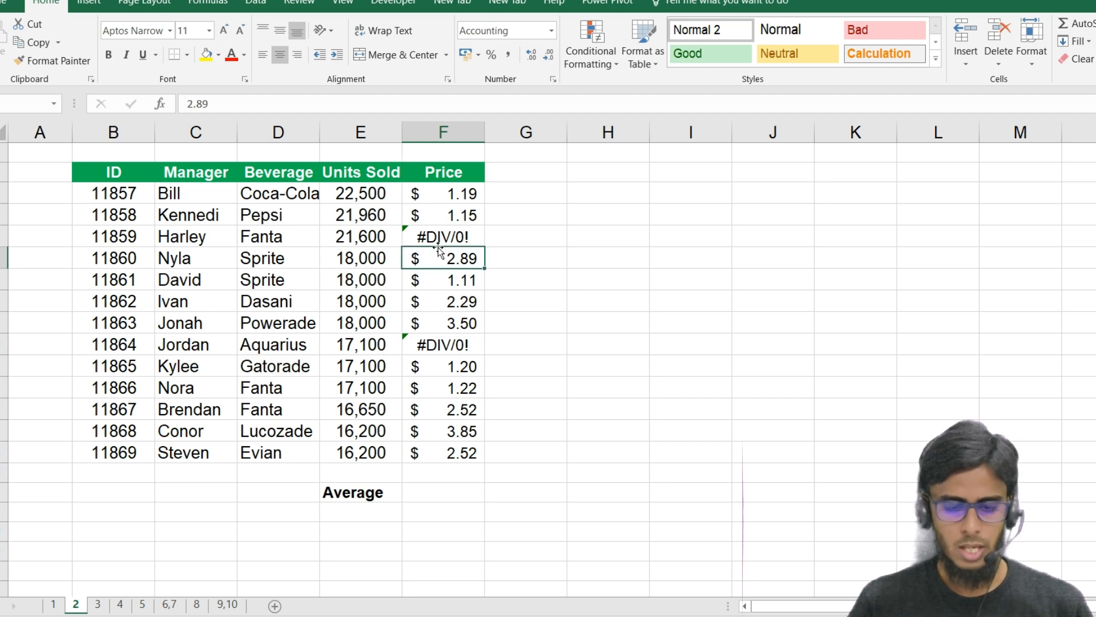
click(446, 237)
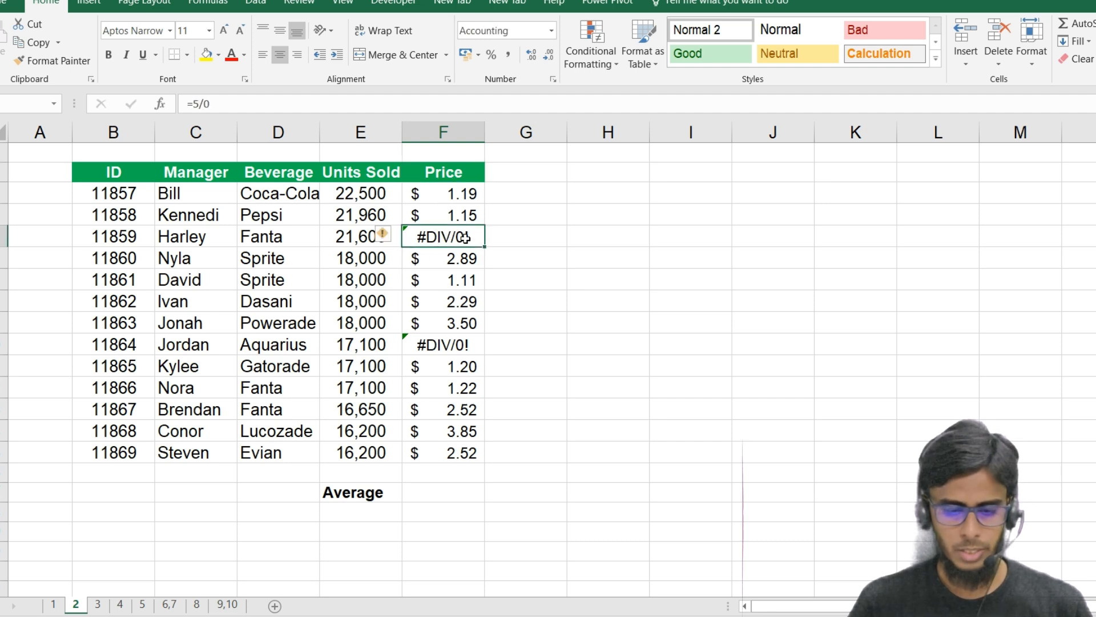
Step: Inspect the formula behind the second #DIV/0! price and select the whole Price column, including its header
click(451, 343)
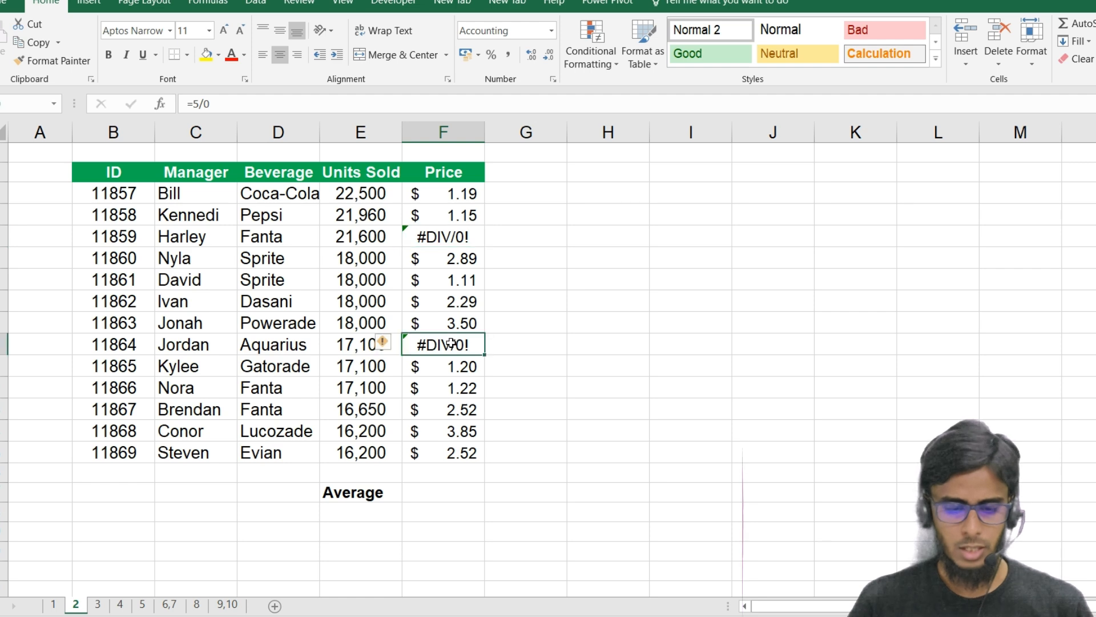
click(450, 170)
key(ctrl+shift+Down)
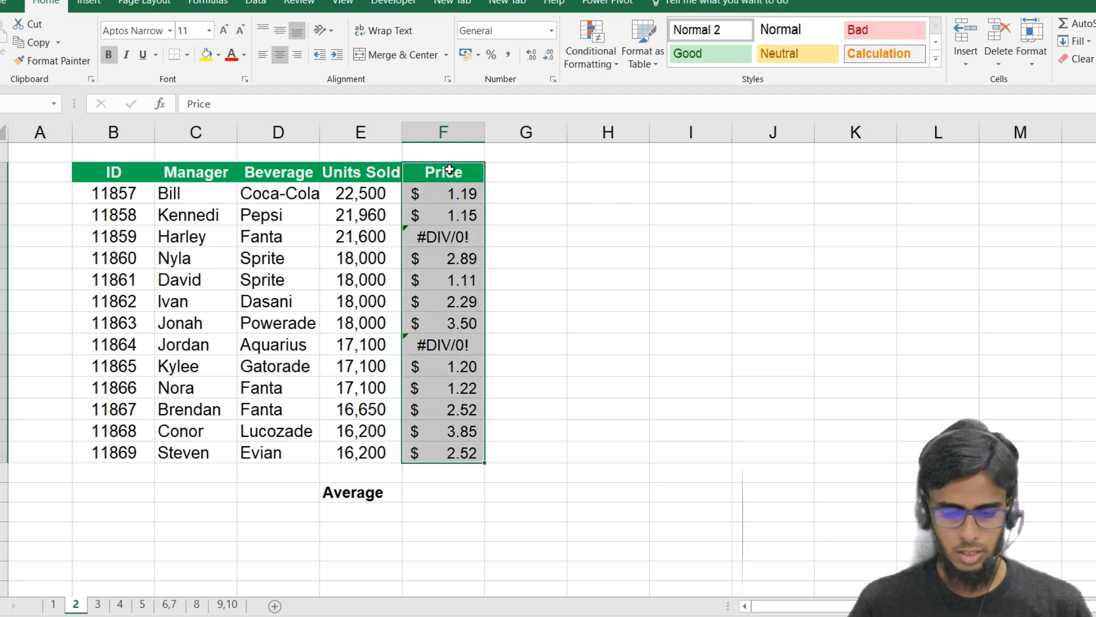
Step: Try to average the prices in F3:F15 with the AVERAGE function in the cell beside the Average label
click(438, 494)
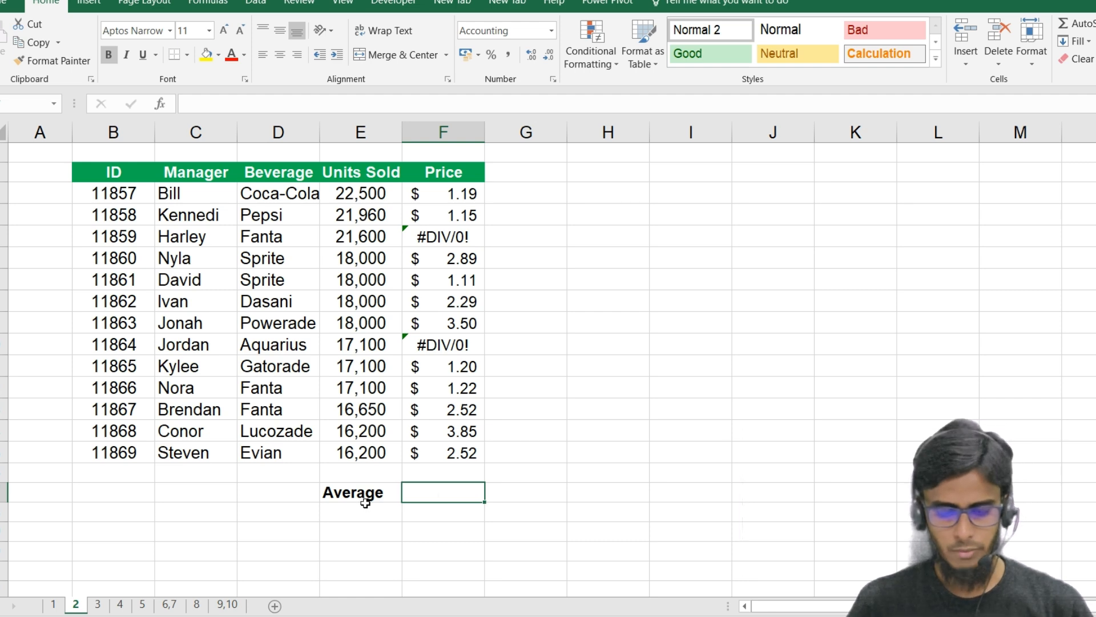
text(=av)
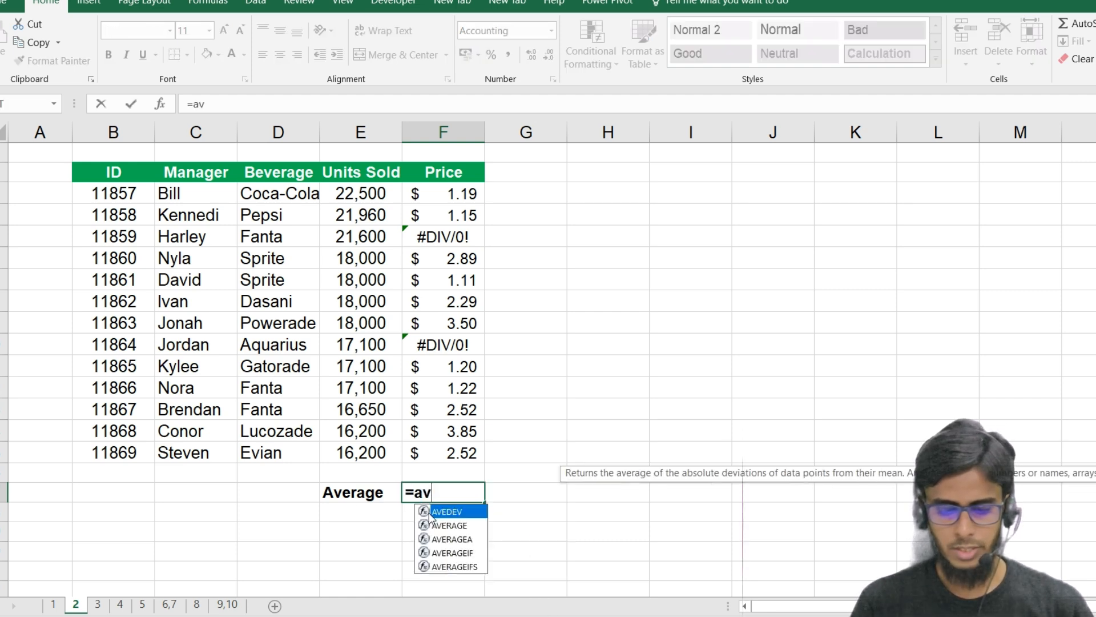
text(e)
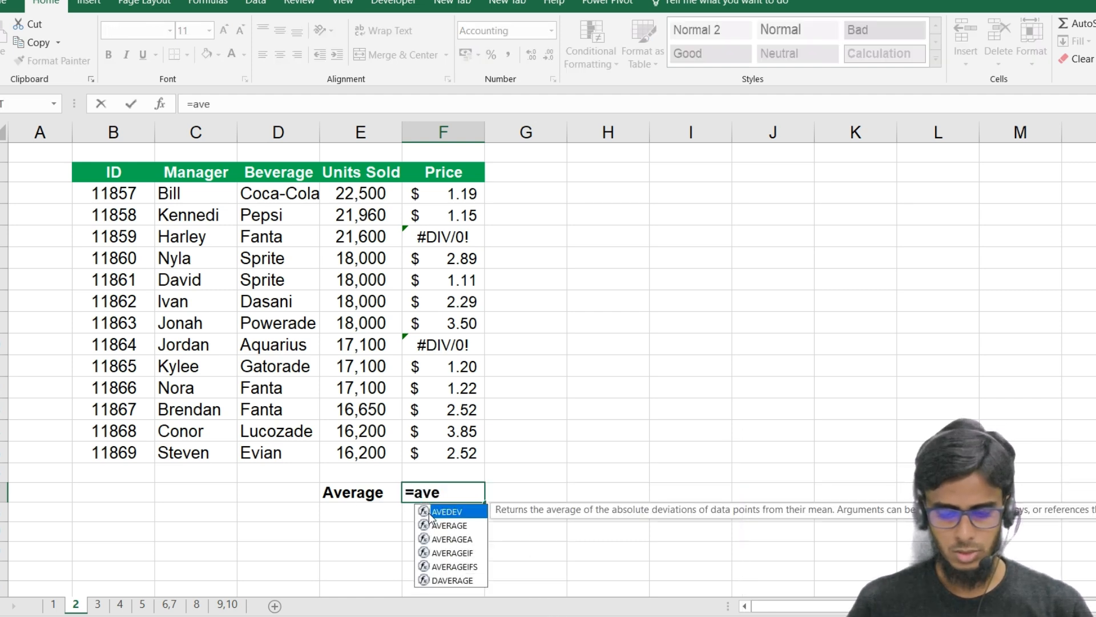
click(432, 523)
double_click(432, 523)
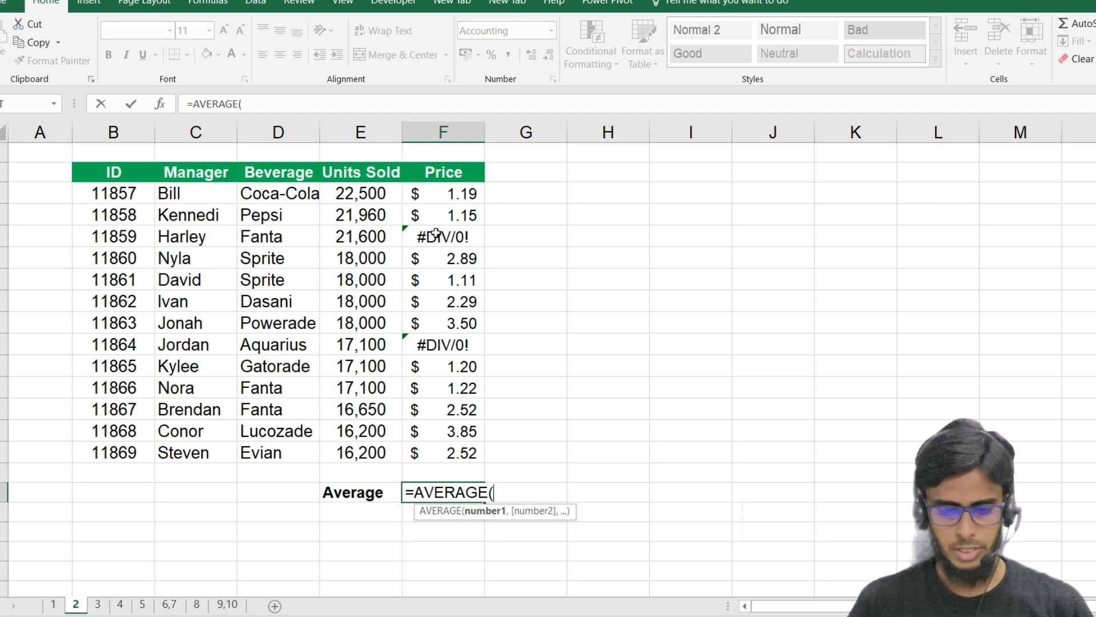
click(427, 193)
key(ctrl+shift+Down)
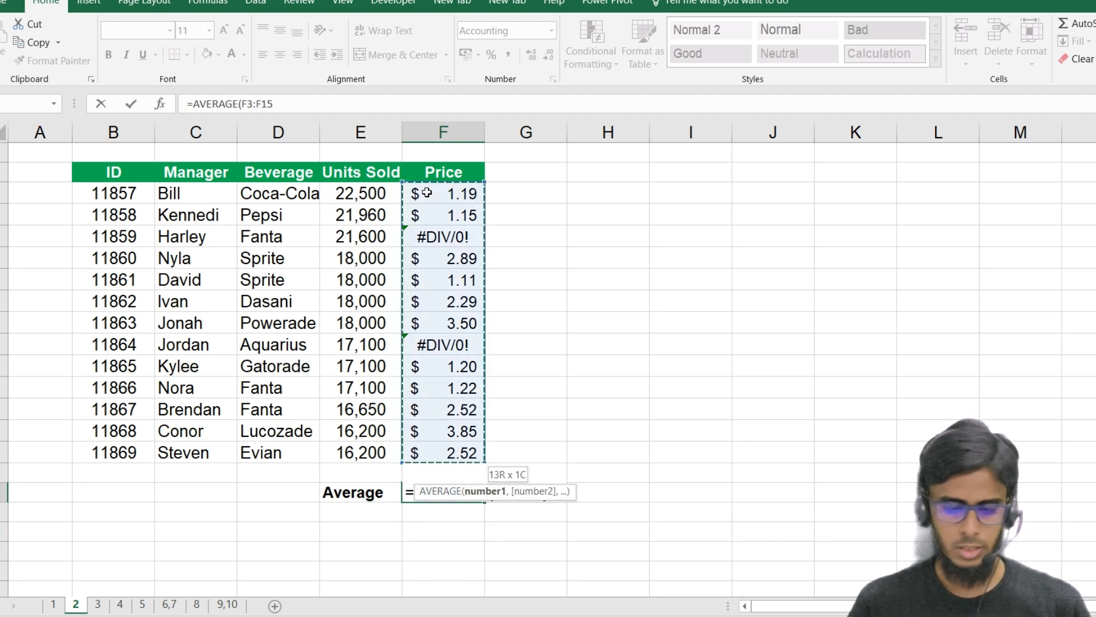
text())
key(Return)
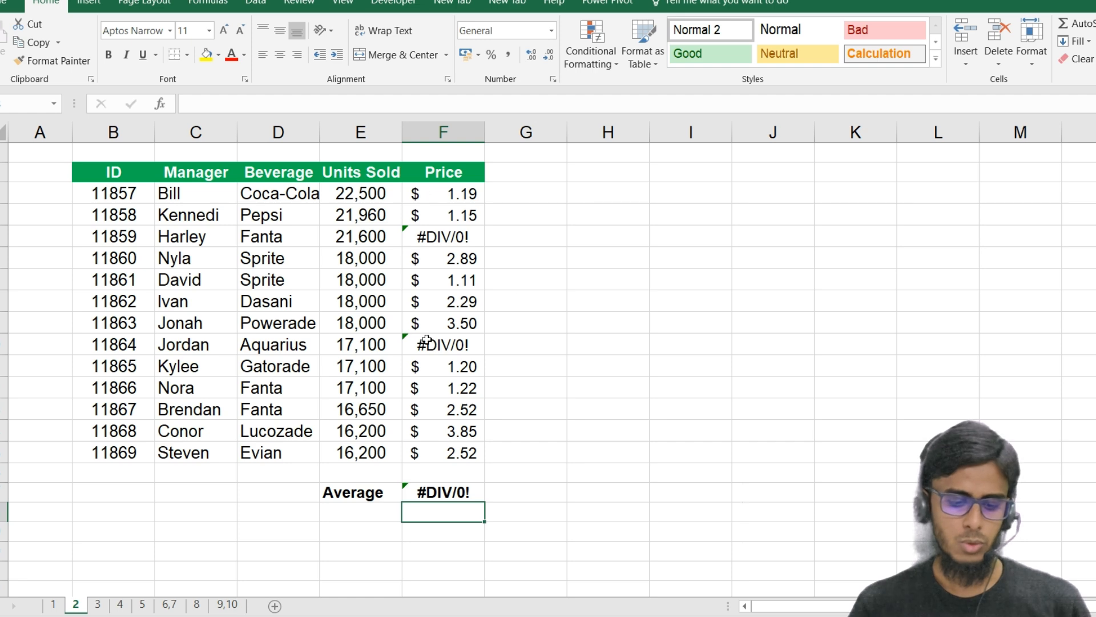
Step: Check the formula beside the Average label and the formulas in both #DIV/0! cells of the Price column
click(430, 494)
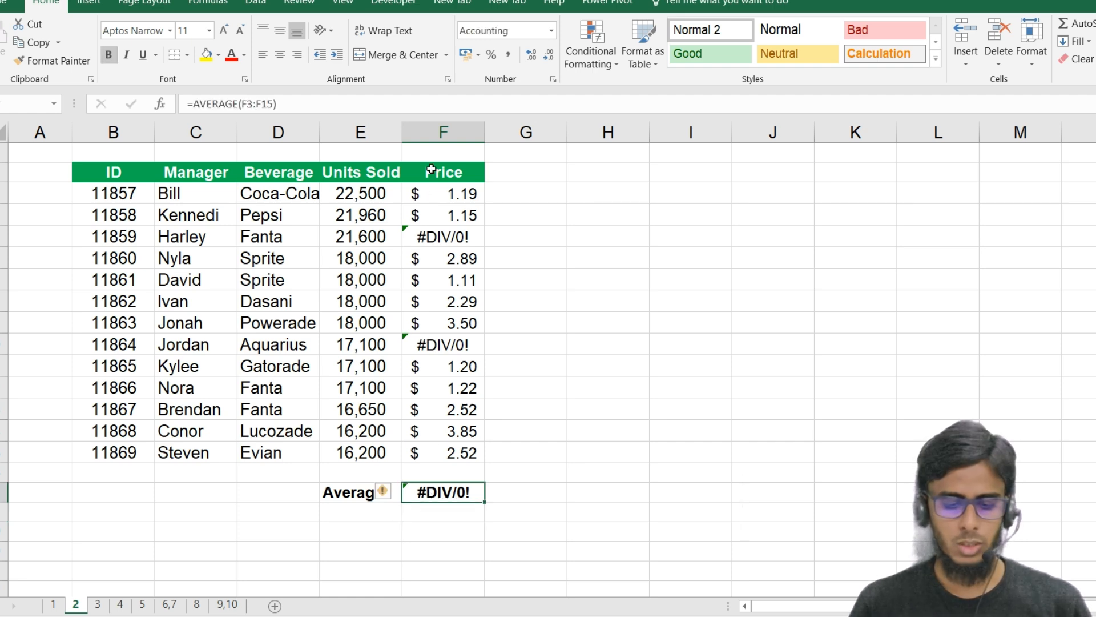
click(439, 238)
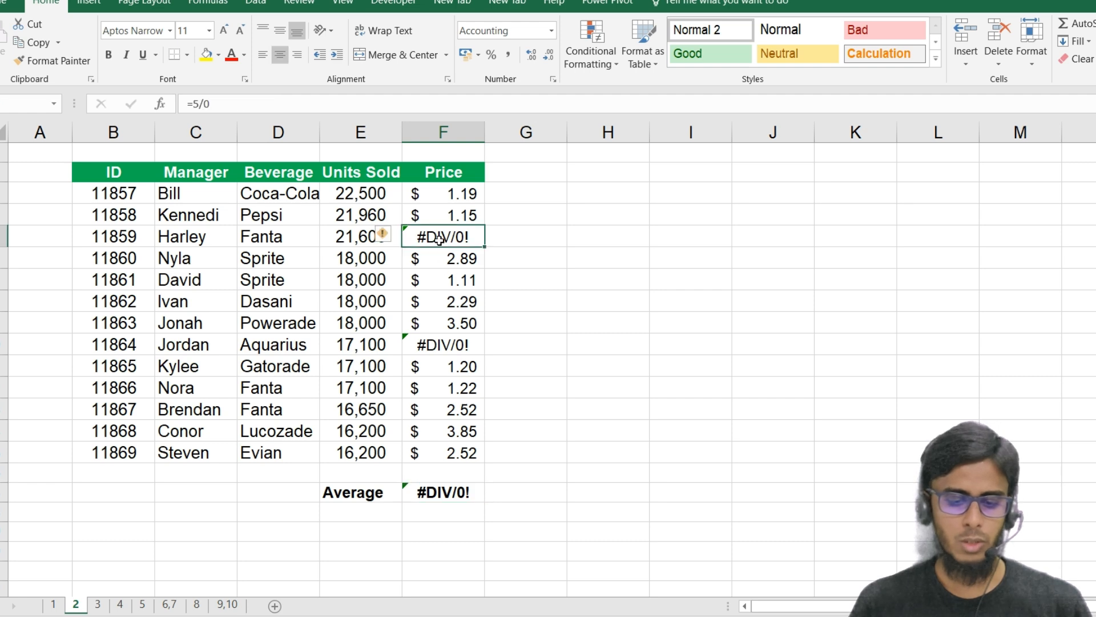
click(444, 343)
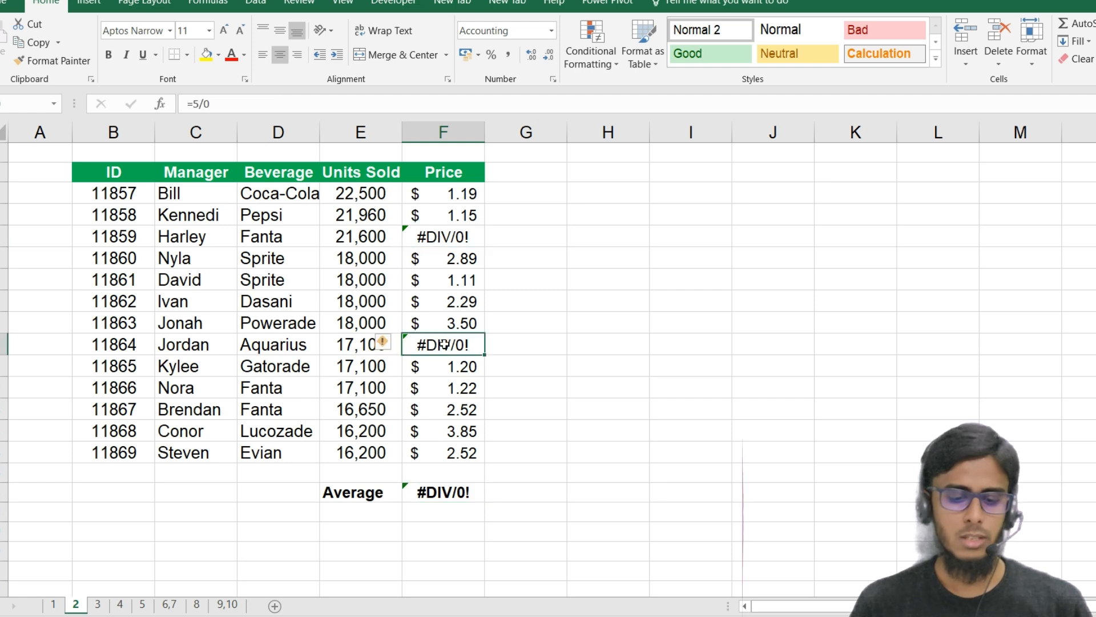
Step: Replace the formula beside the Average label with =AGGREGATE(1,6,F3:F15) to average the prices while ignoring error values
click(452, 492)
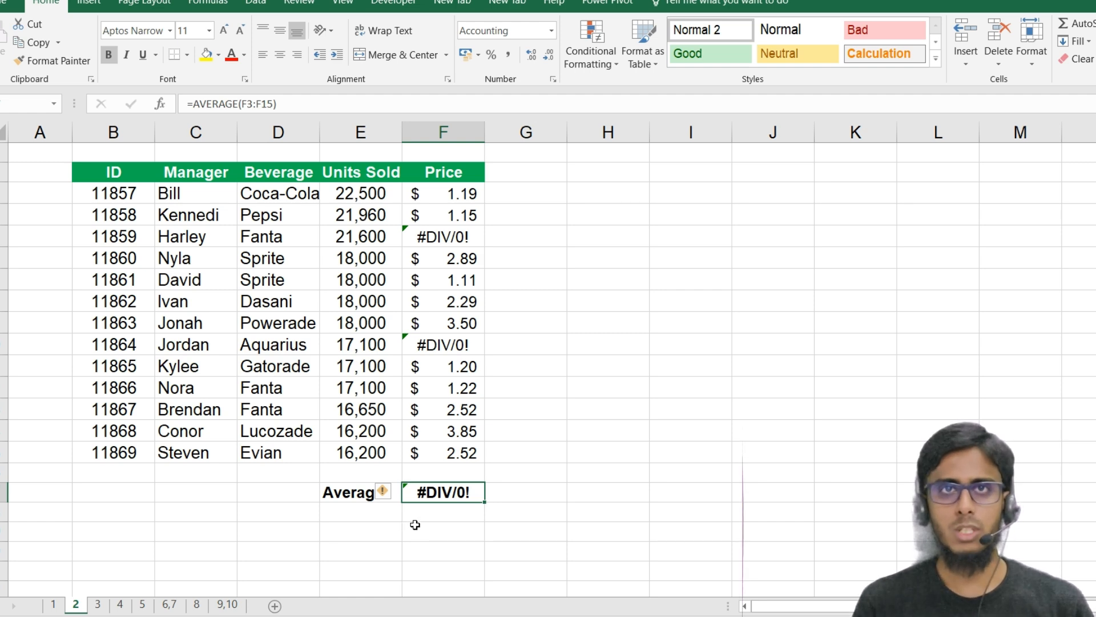
key(Delete)
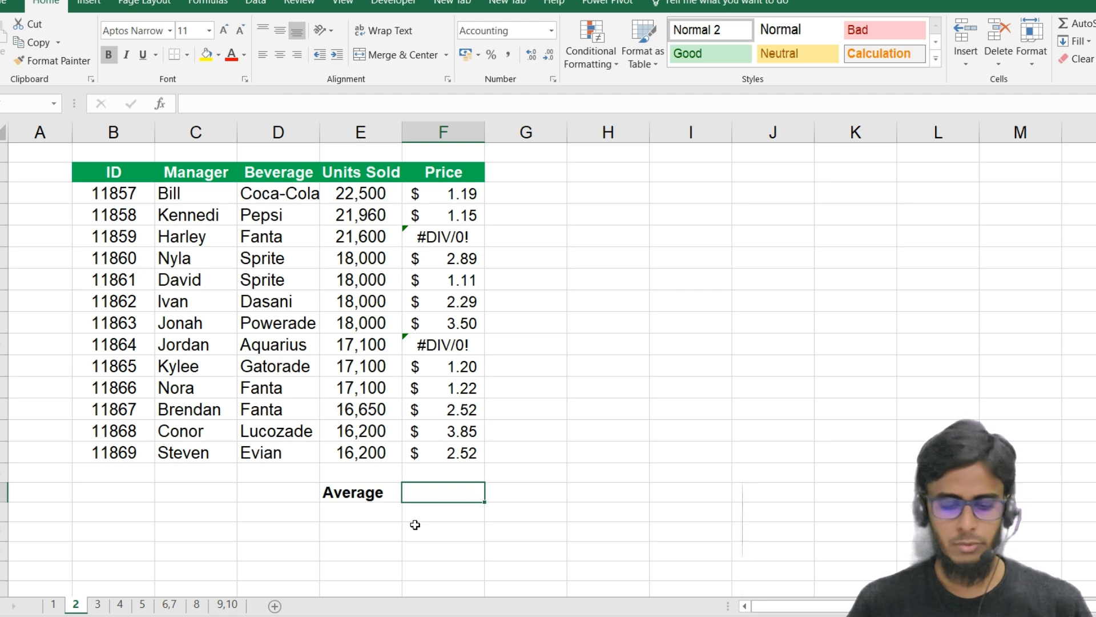
text(=ag)
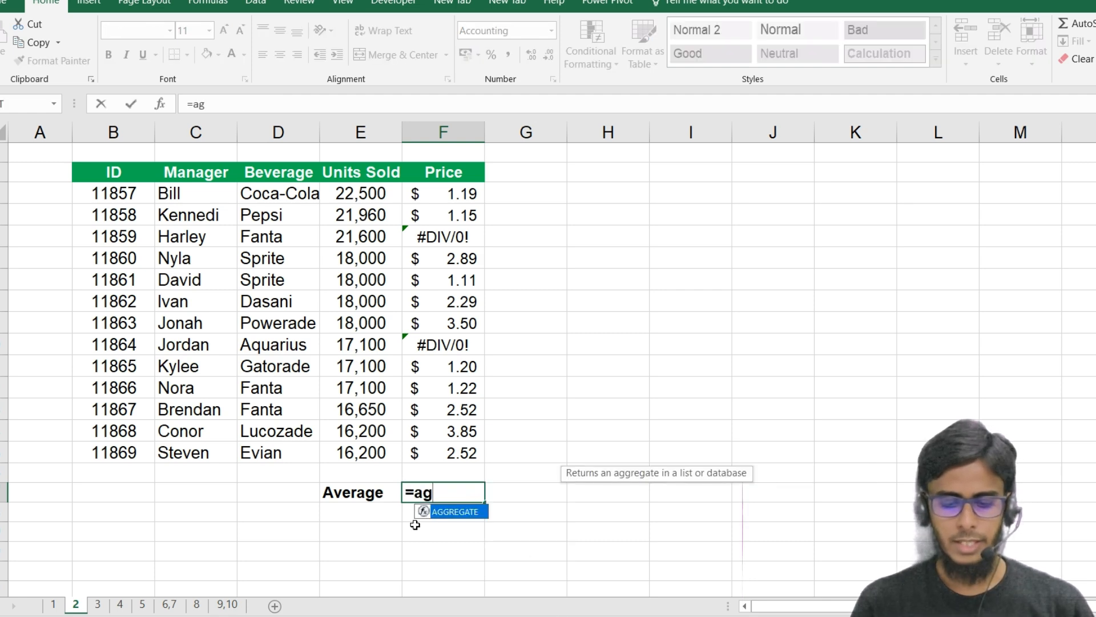
key(Tab)
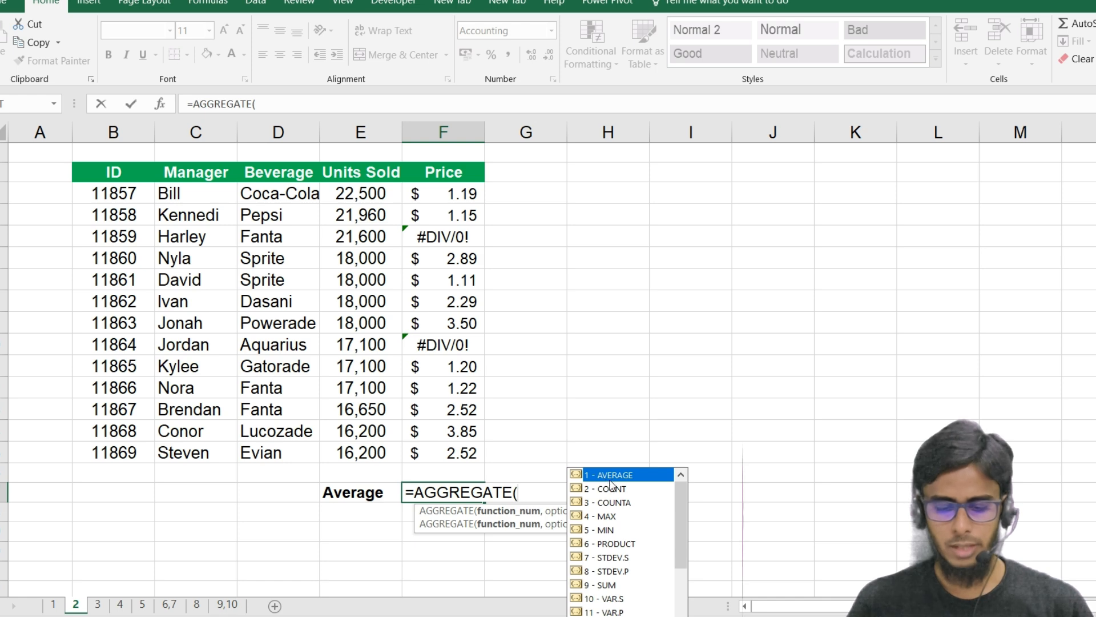
text(1)
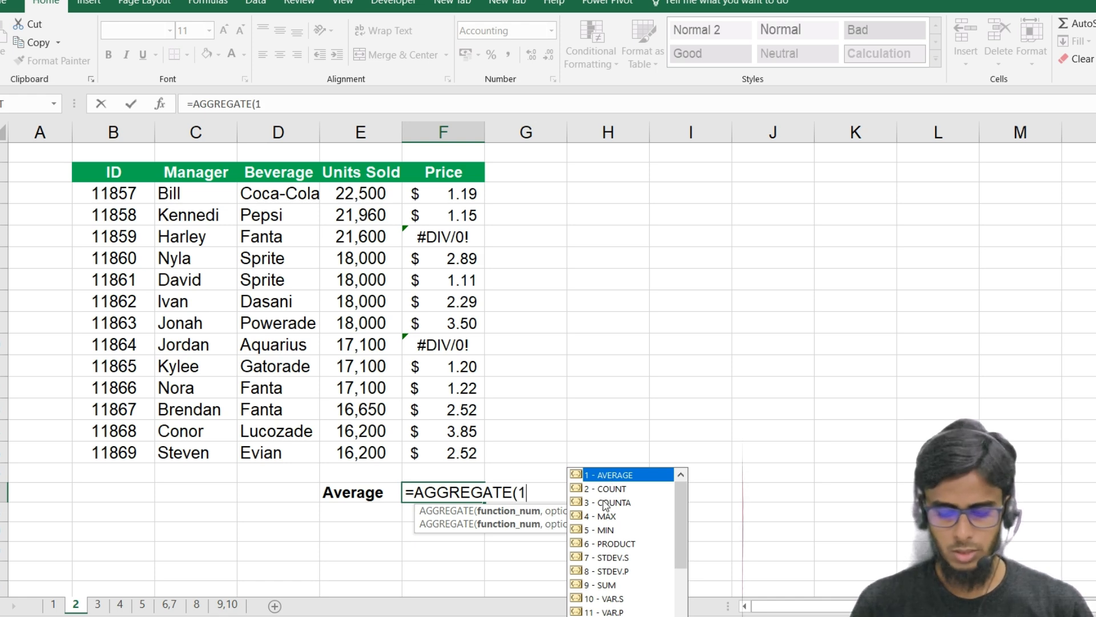
text(,)
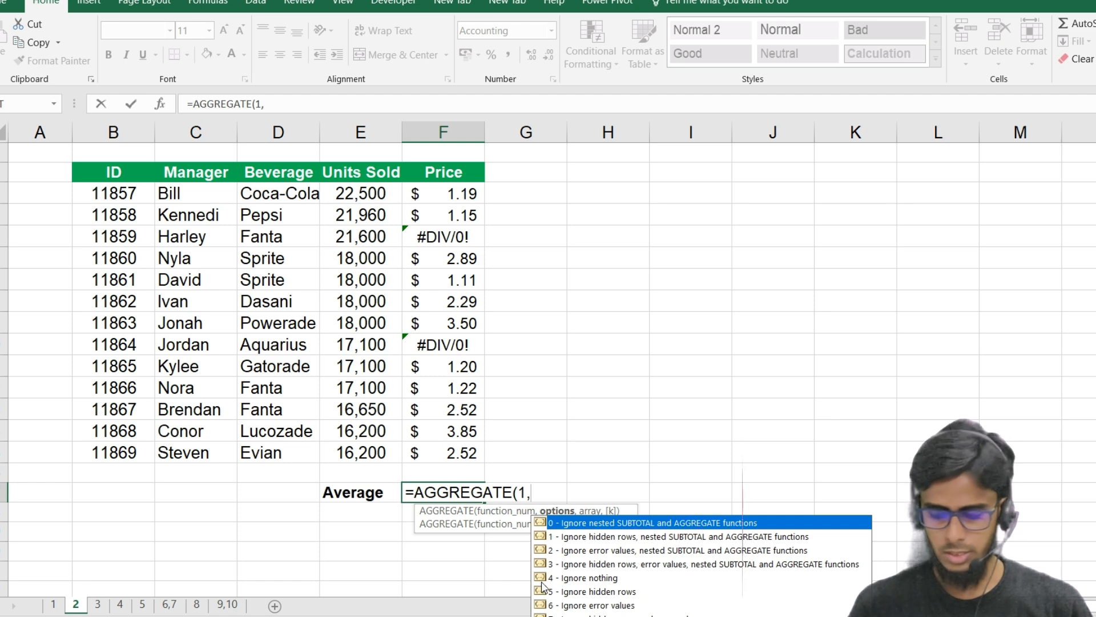
text(6,)
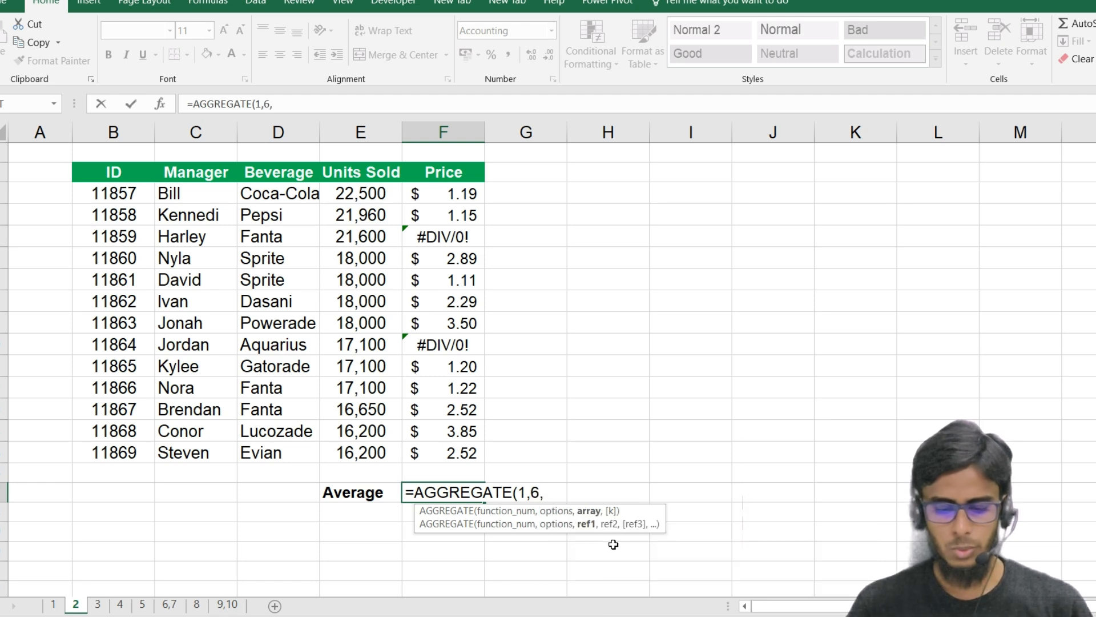
click(441, 194)
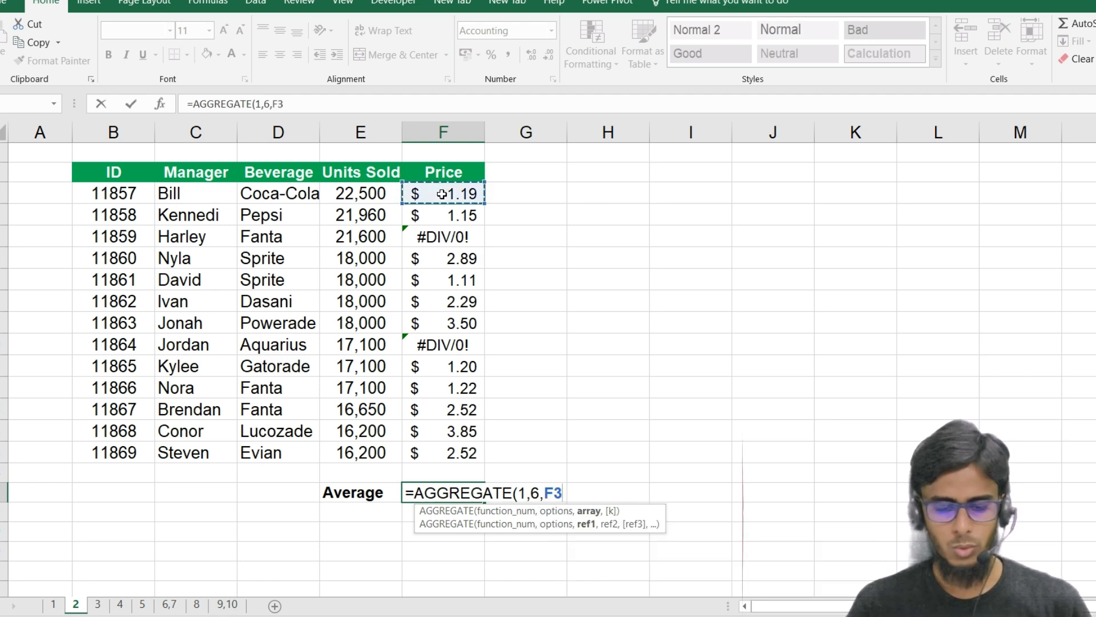
key(ctrl+shift+Down)
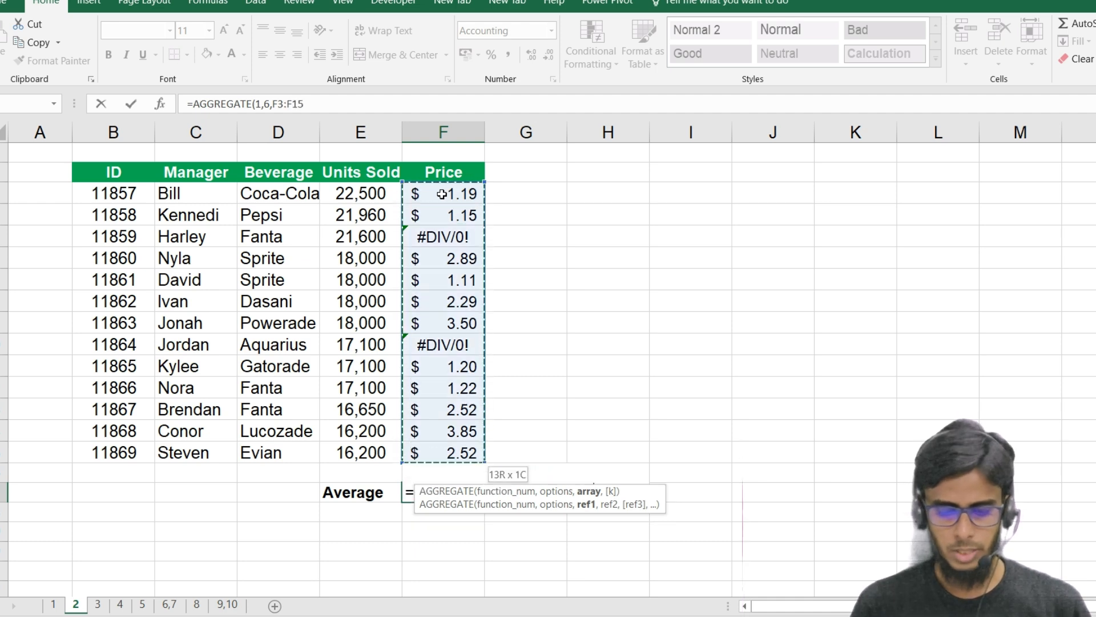
text())
key(Return)
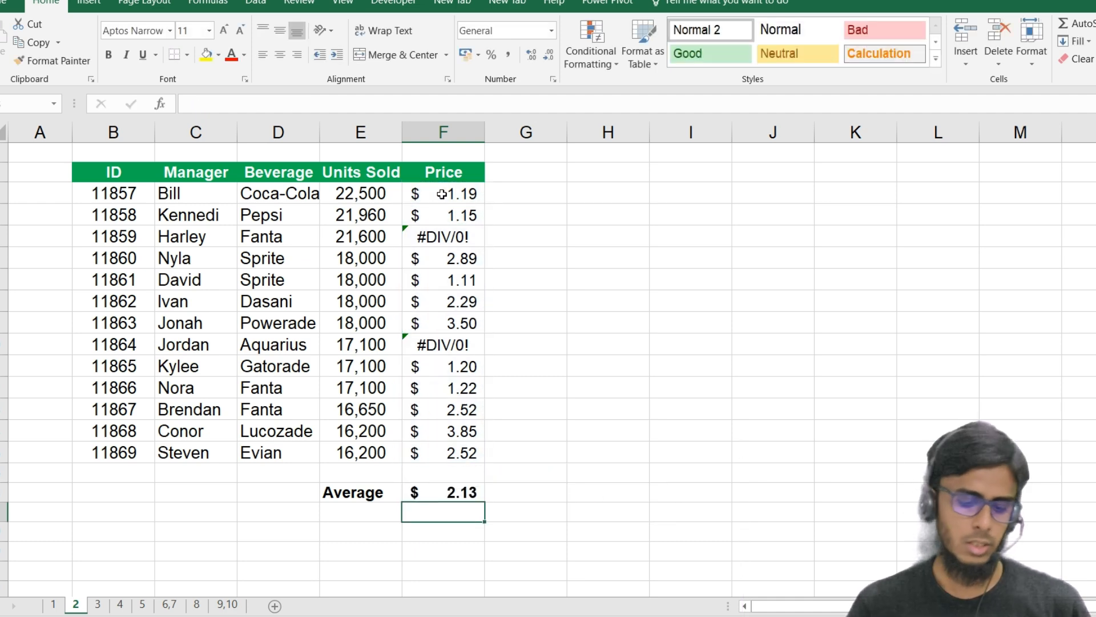
Step: Switch to sheet 3 and examine the table for #DIV/0! errors in the finalWorth, cpi_country and gdp_country columns
click(506, 166)
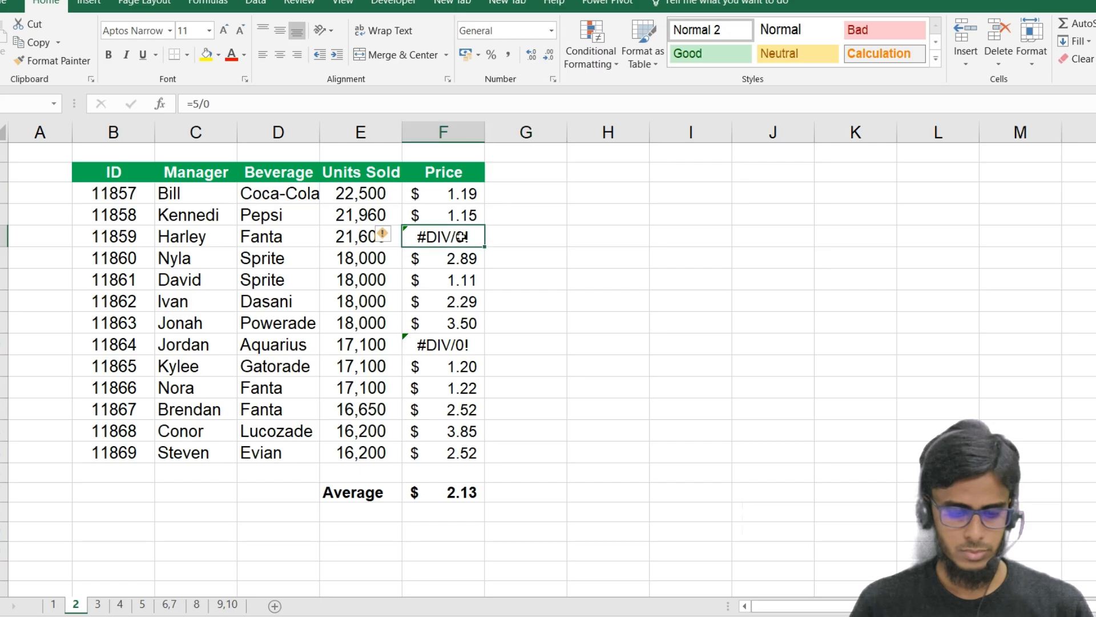
click(98, 604)
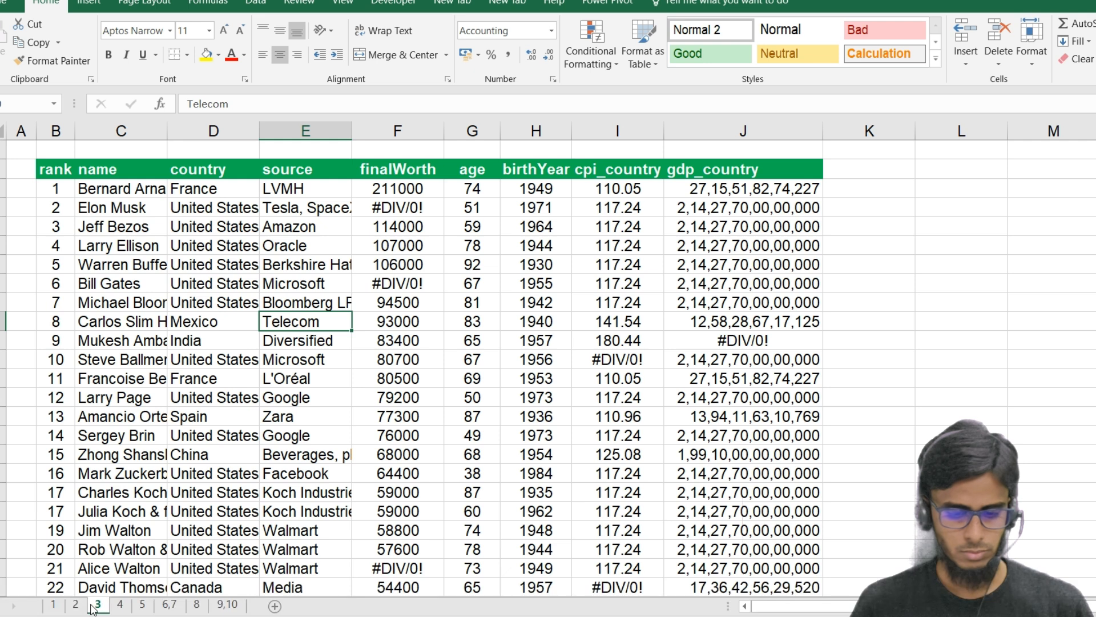
click(388, 318)
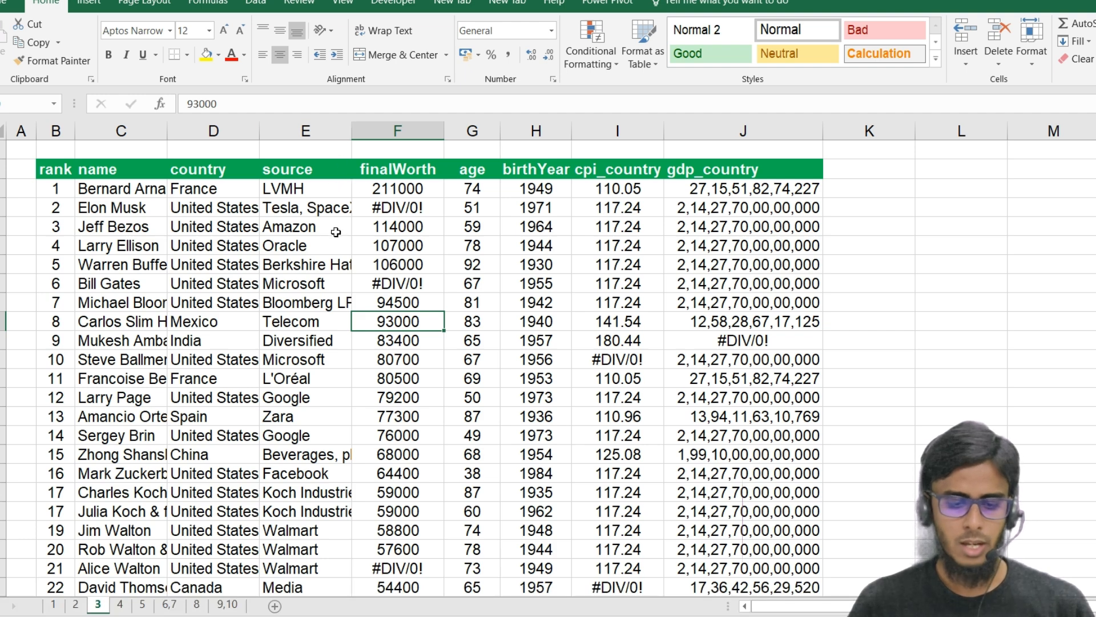
scroll(382, 290, down, 1)
scroll(381, 292, up, 2)
scroll(380, 292, down, 1)
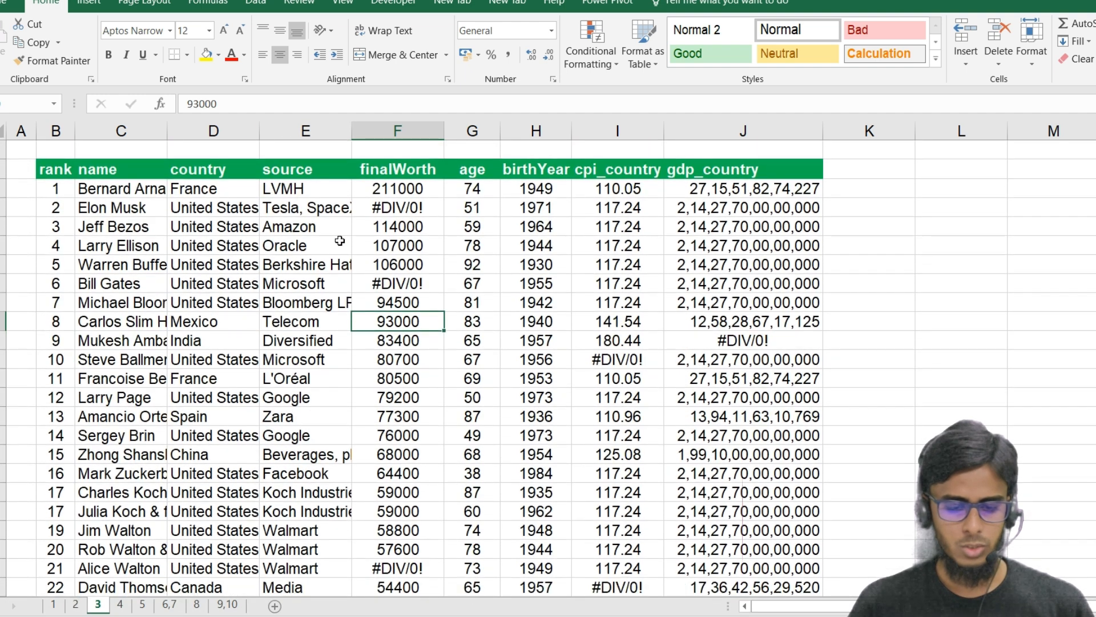
click(406, 212)
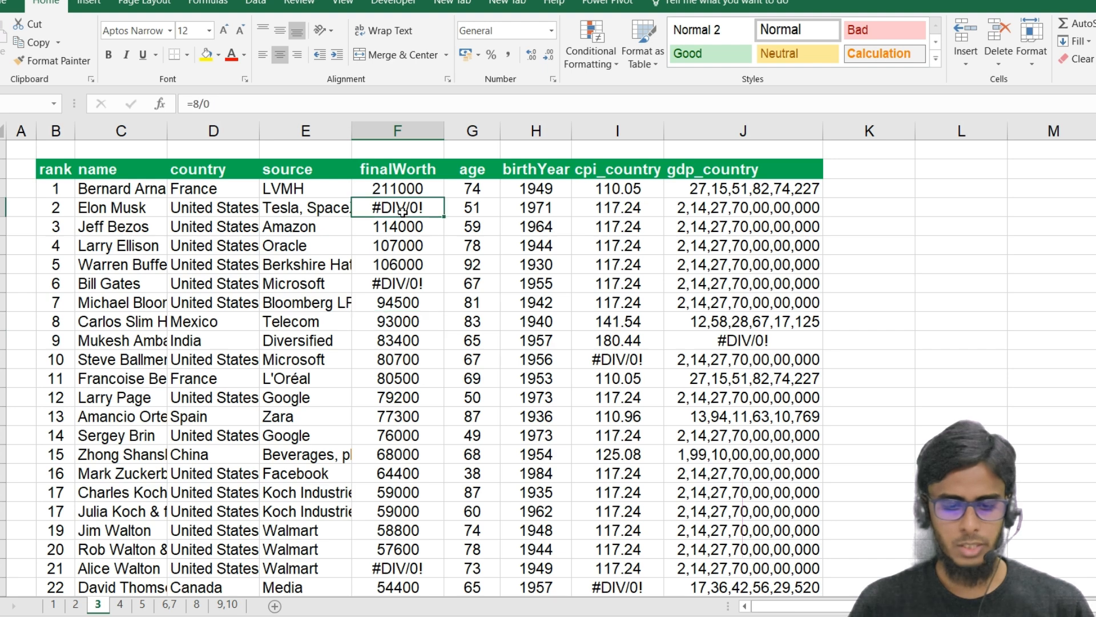
click(605, 361)
click(718, 340)
scroll(358, 392, down, 1)
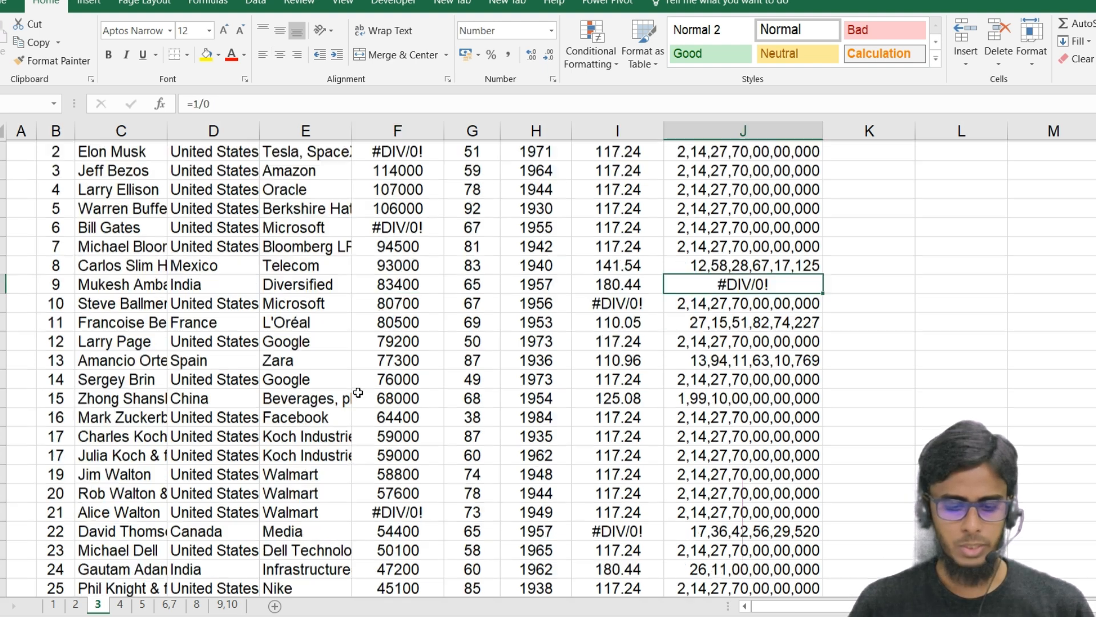
scroll(358, 392, down, 2)
scroll(358, 392, up, 1)
scroll(358, 392, down, 4)
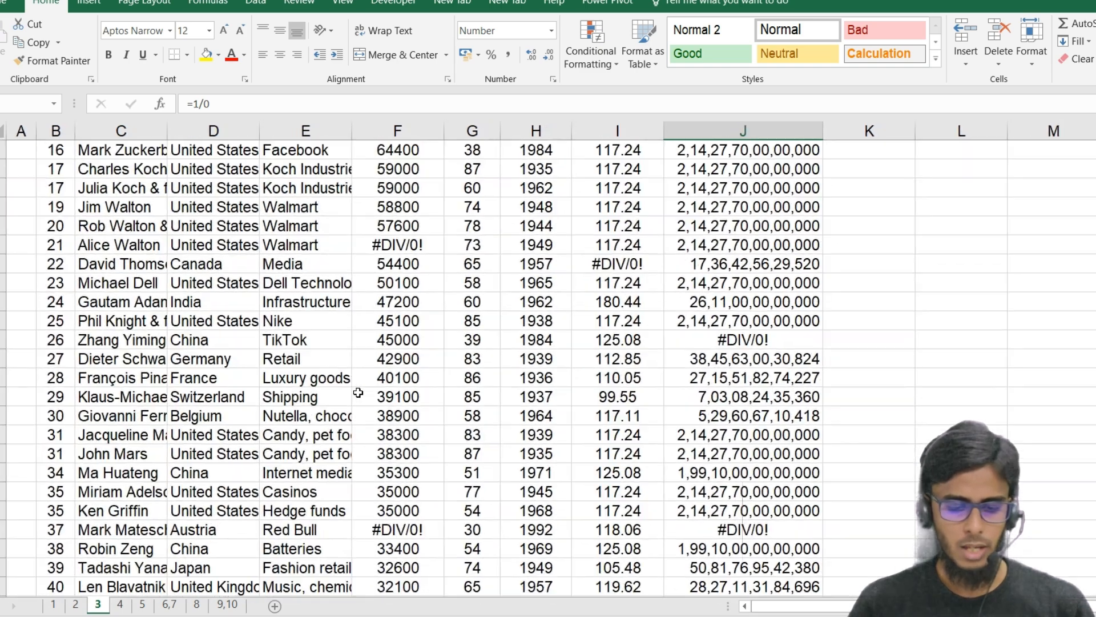
scroll(358, 393, up, 3)
scroll(407, 381, up, 3)
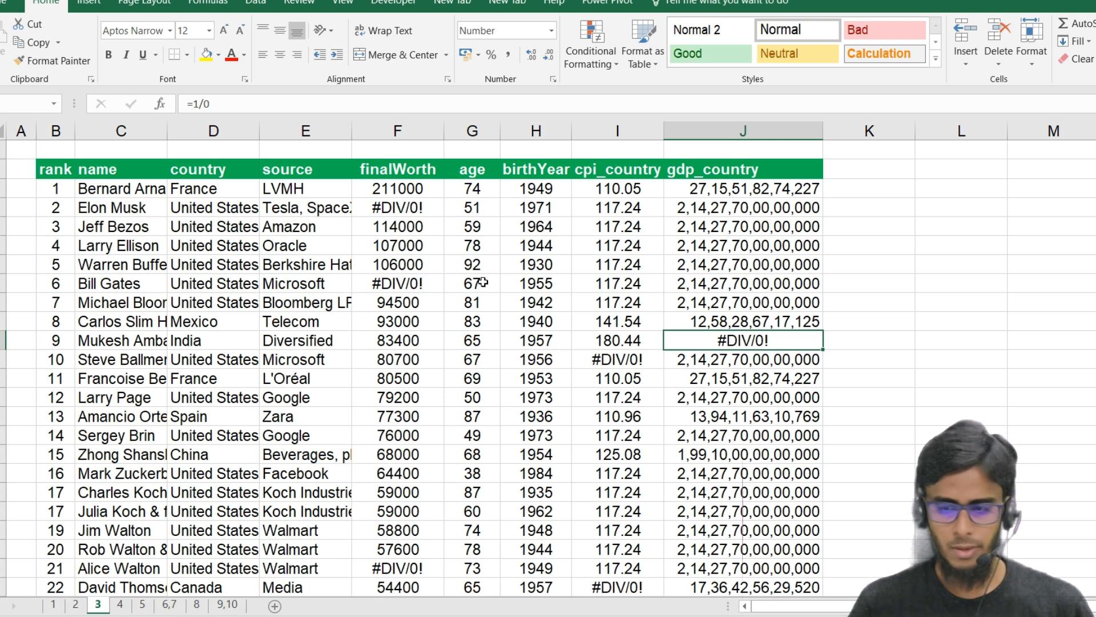
Step: Select only the formula cells containing errors in the sheet 3 table using Go To Special, excluding numbers, text and logicals
click(505, 272)
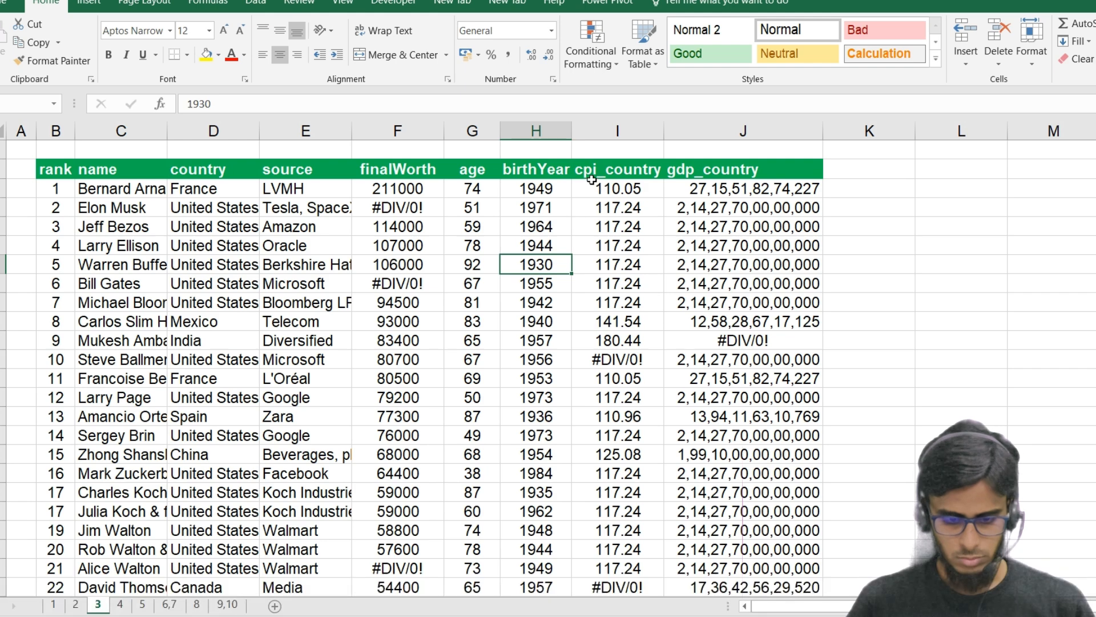
key(ctrl+a)
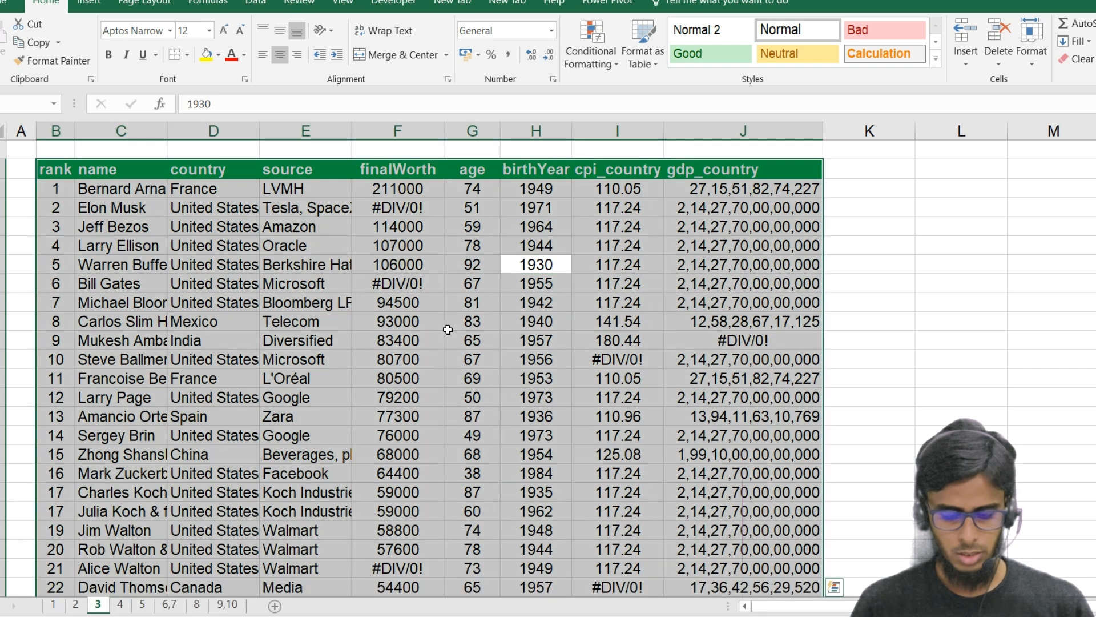
key(F5)
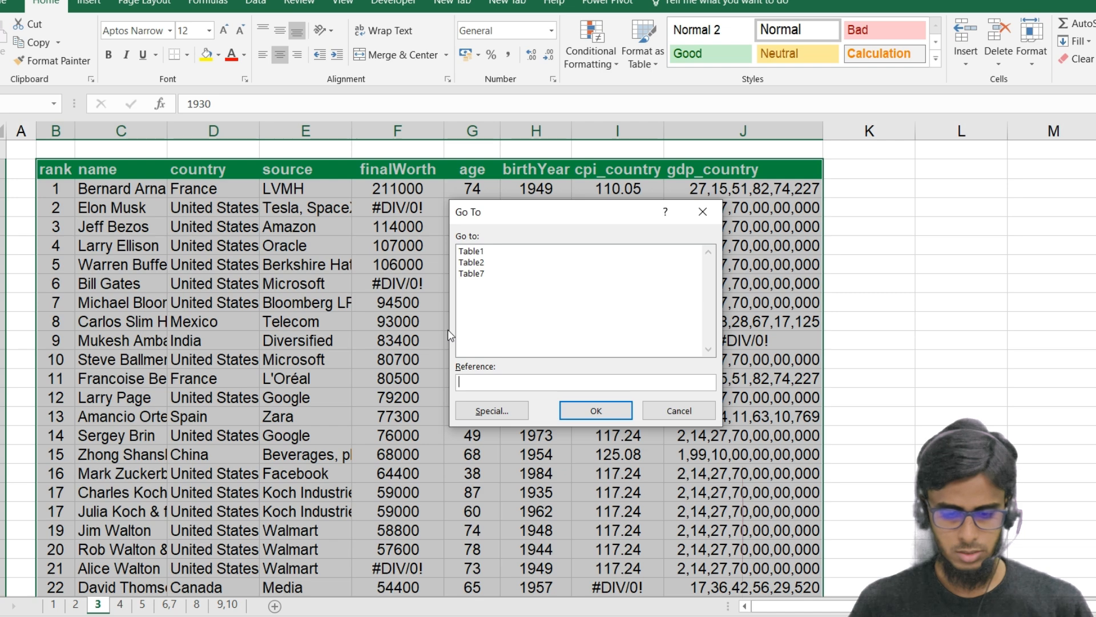
click(488, 414)
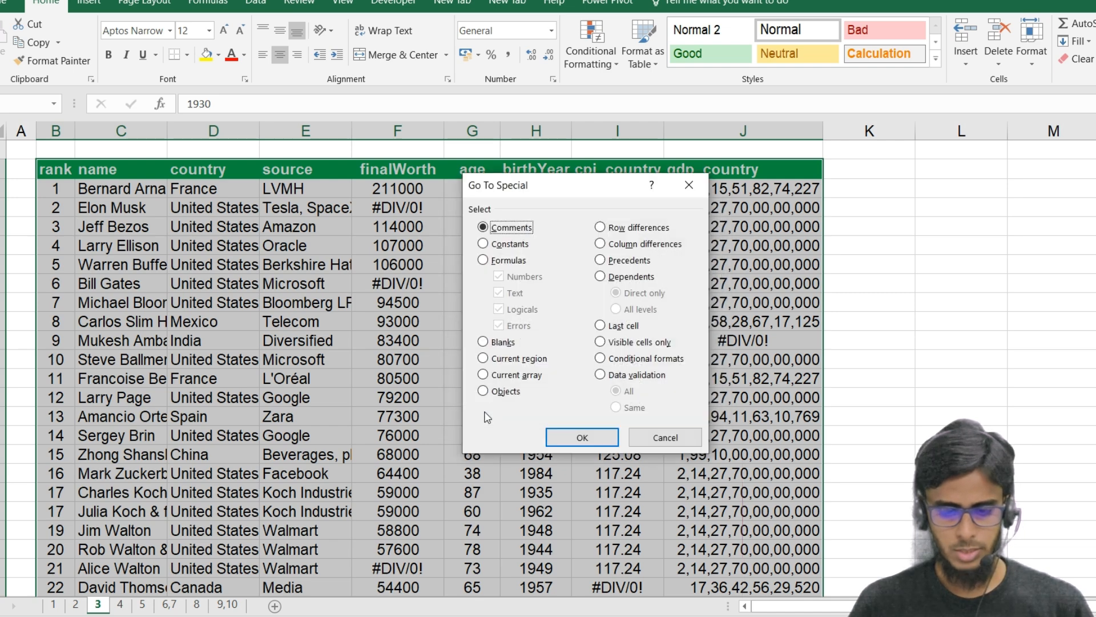
click(498, 260)
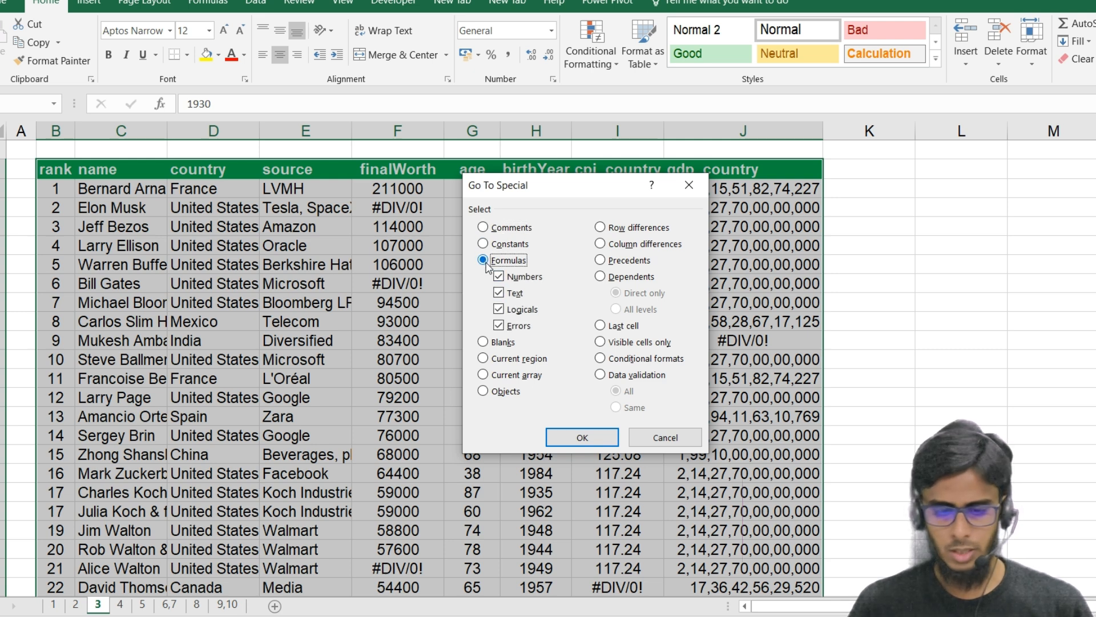
click(499, 277)
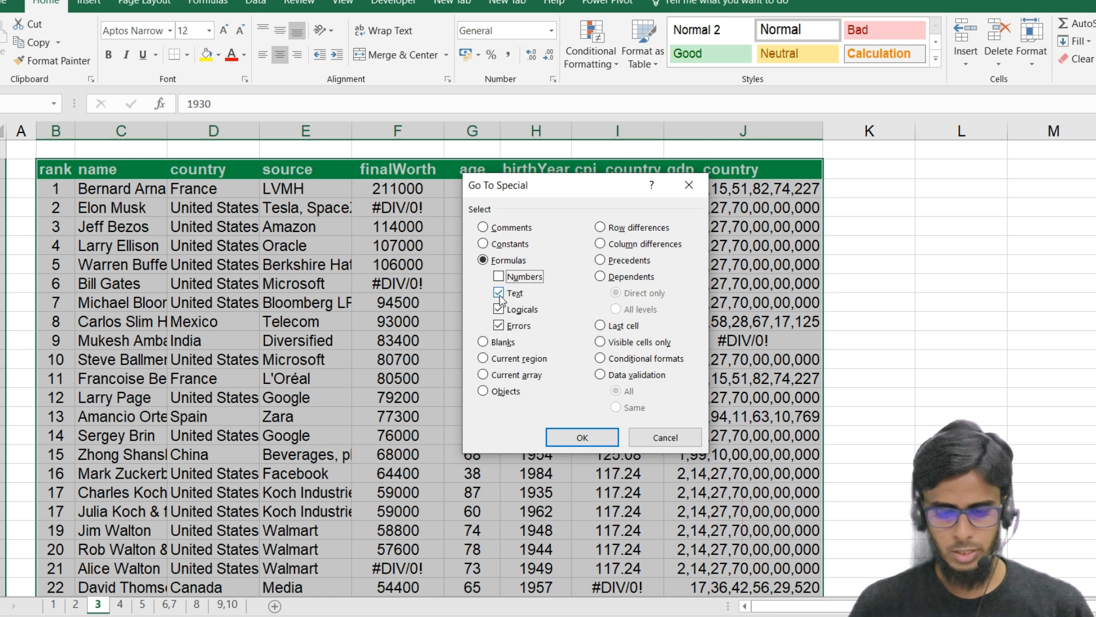
click(500, 296)
click(500, 310)
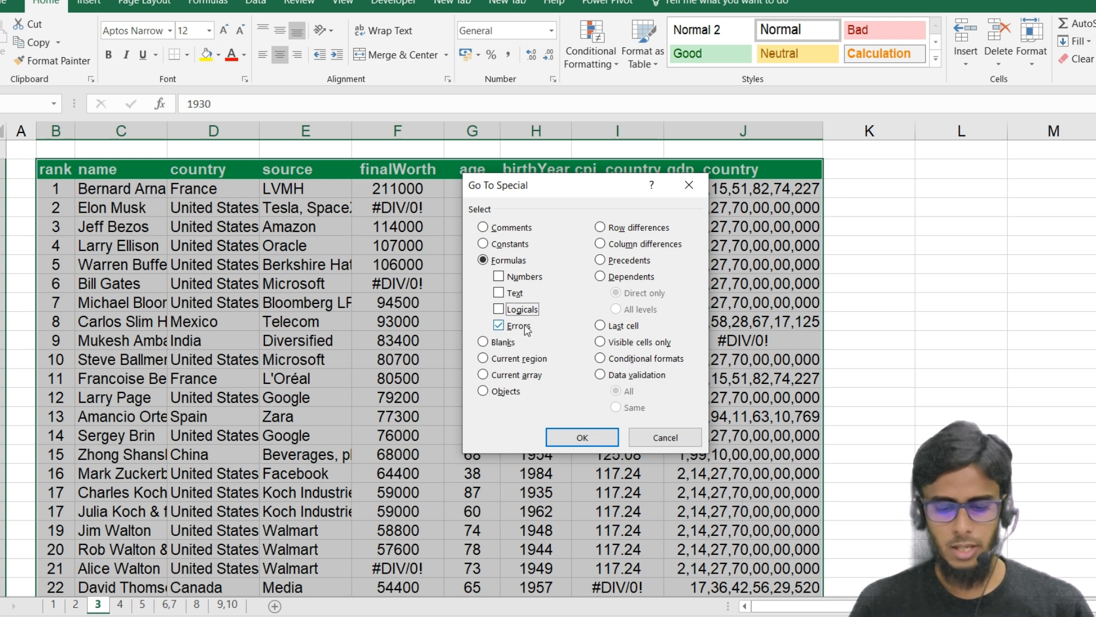
click(566, 438)
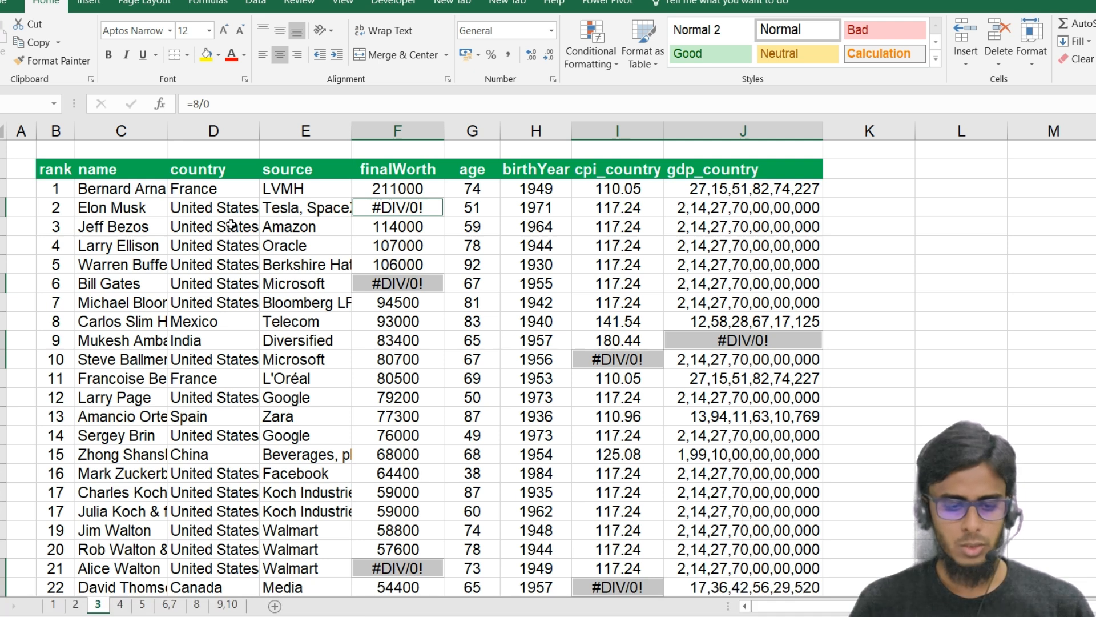
Step: Highlight the selected error cells with a yellow fill and make their text bold
click(207, 54)
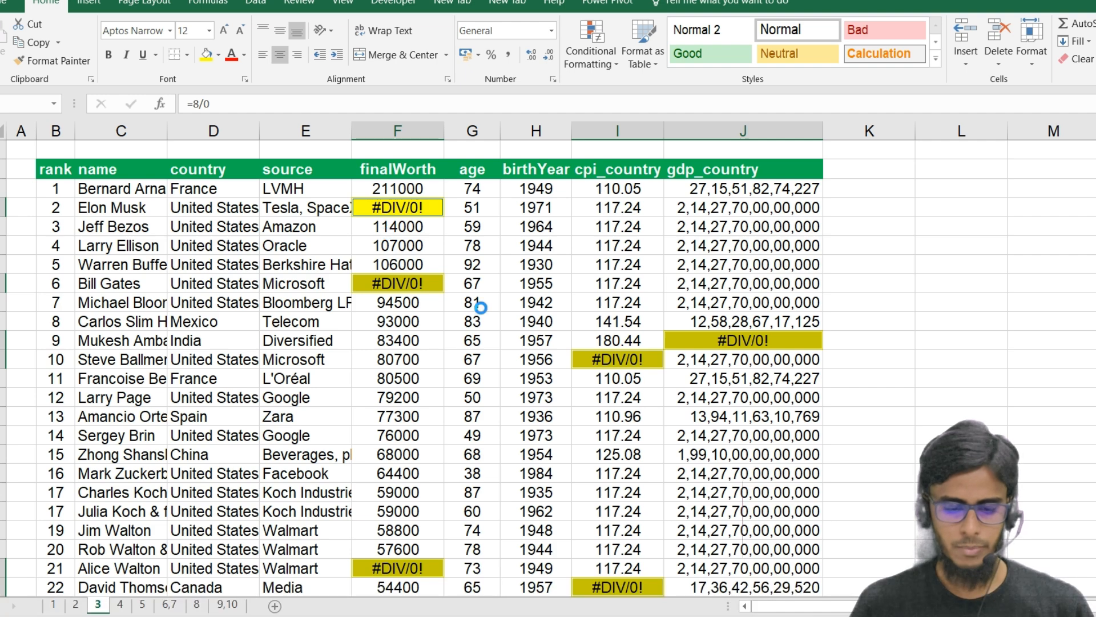
key(ctrl+b)
scroll(482, 308, down, 2)
scroll(482, 308, up, 2)
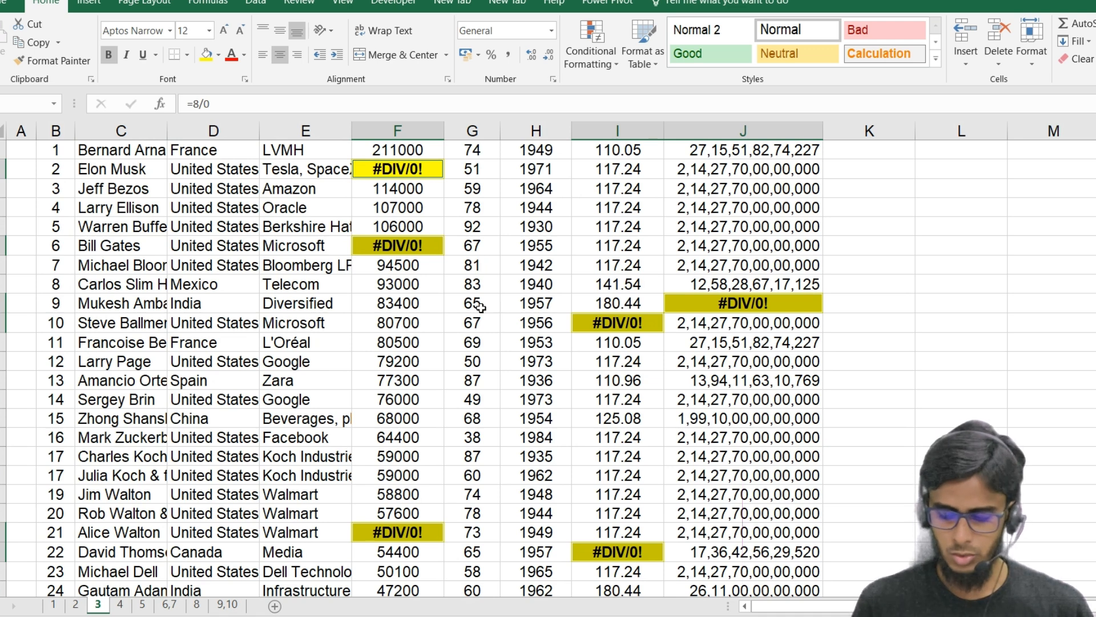
Step: Delete the selected error cells from the table, shifting the cells below up
key(ctrl+minus)
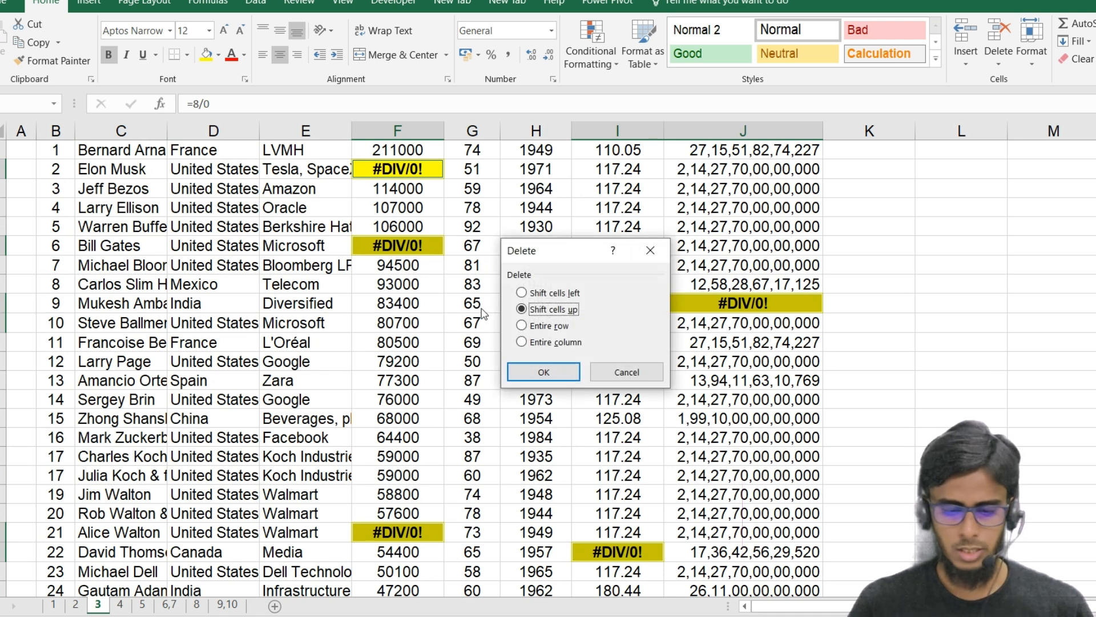
click(546, 367)
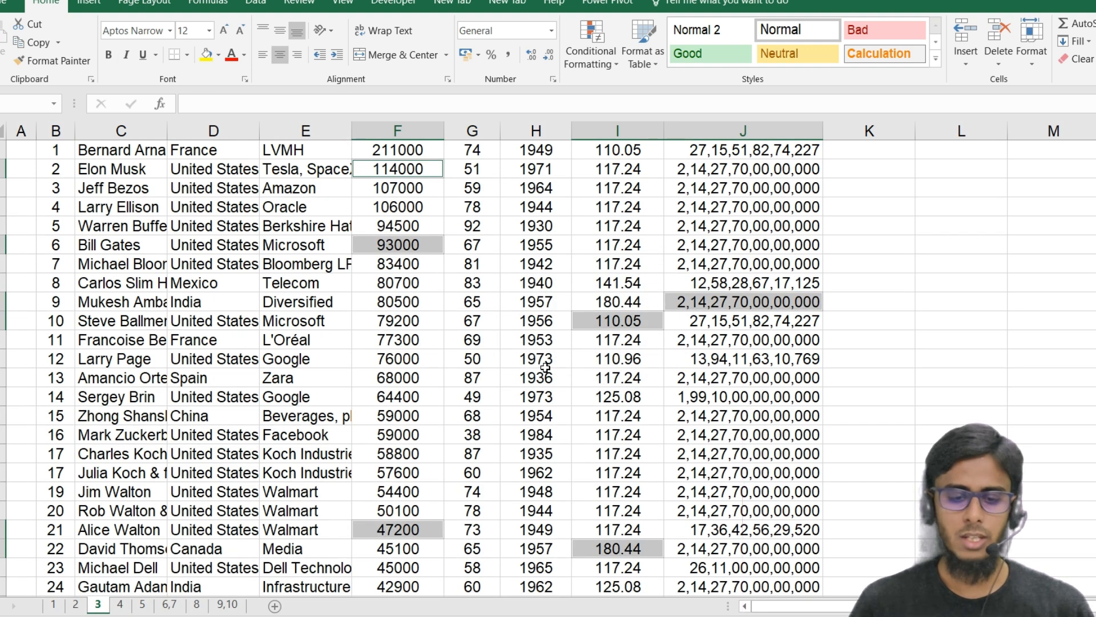
scroll(543, 354, up, 1)
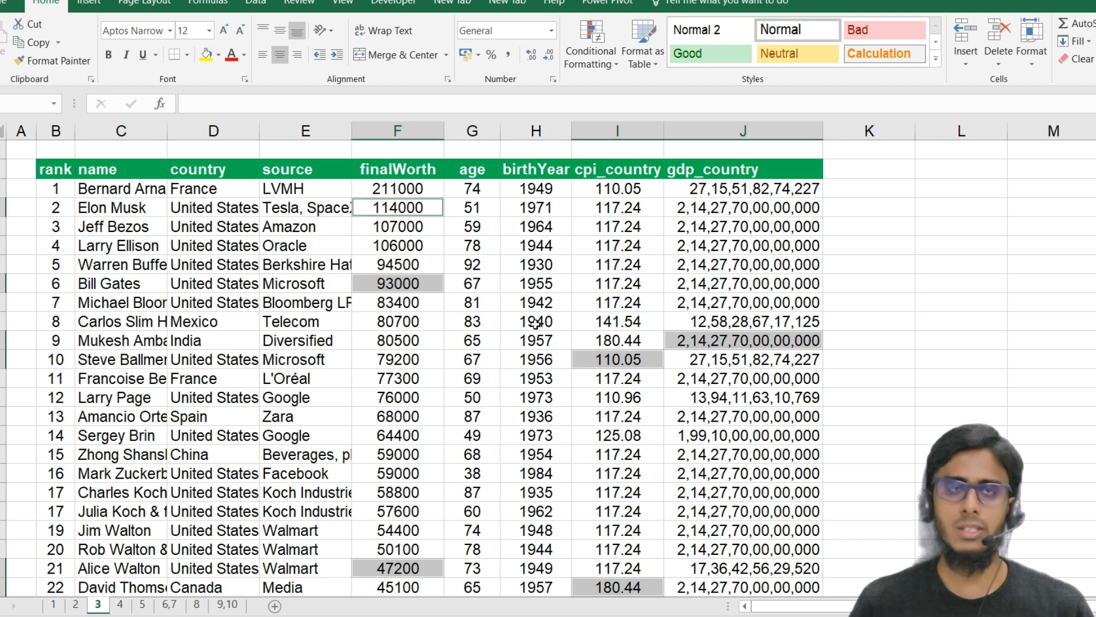
click(449, 297)
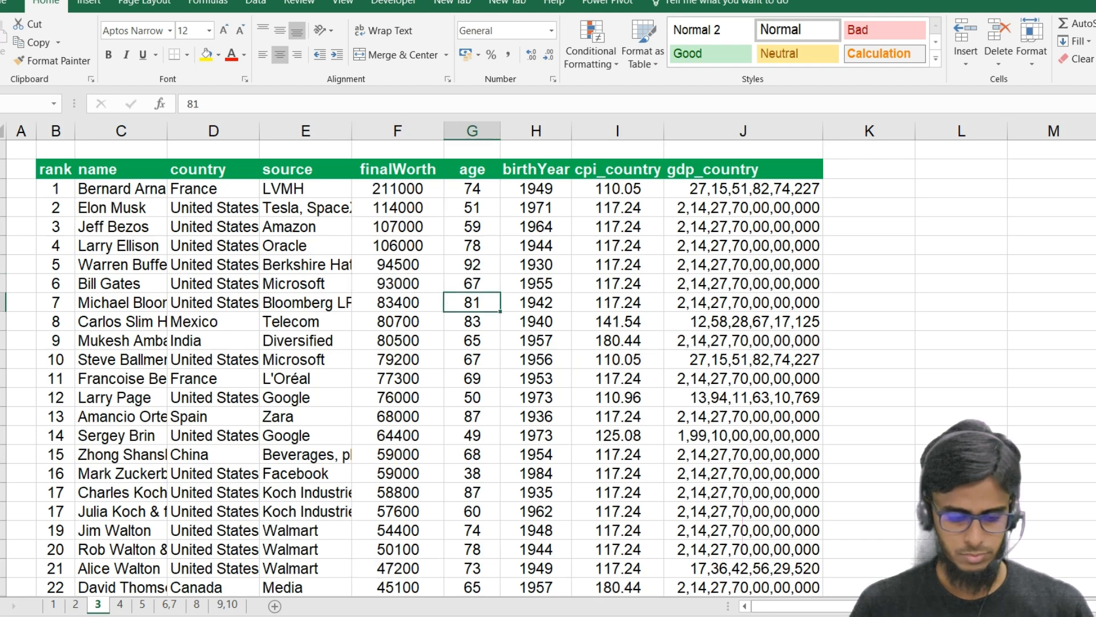
Step: Switch to sheet 4 and autofit the width of the gdp_country column
click(121, 609)
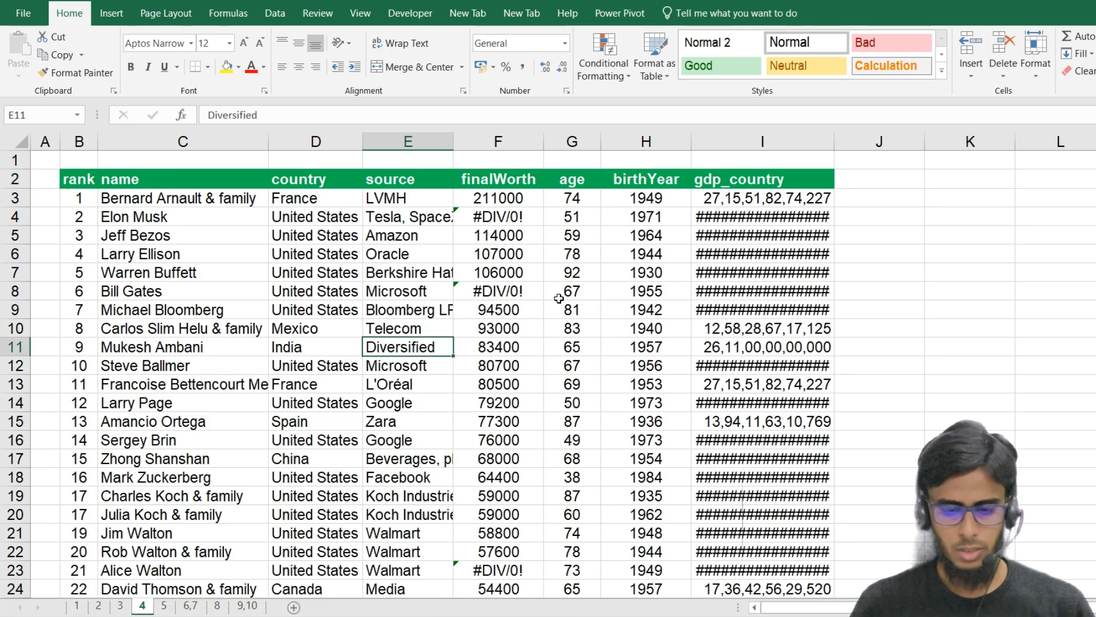
click(696, 181)
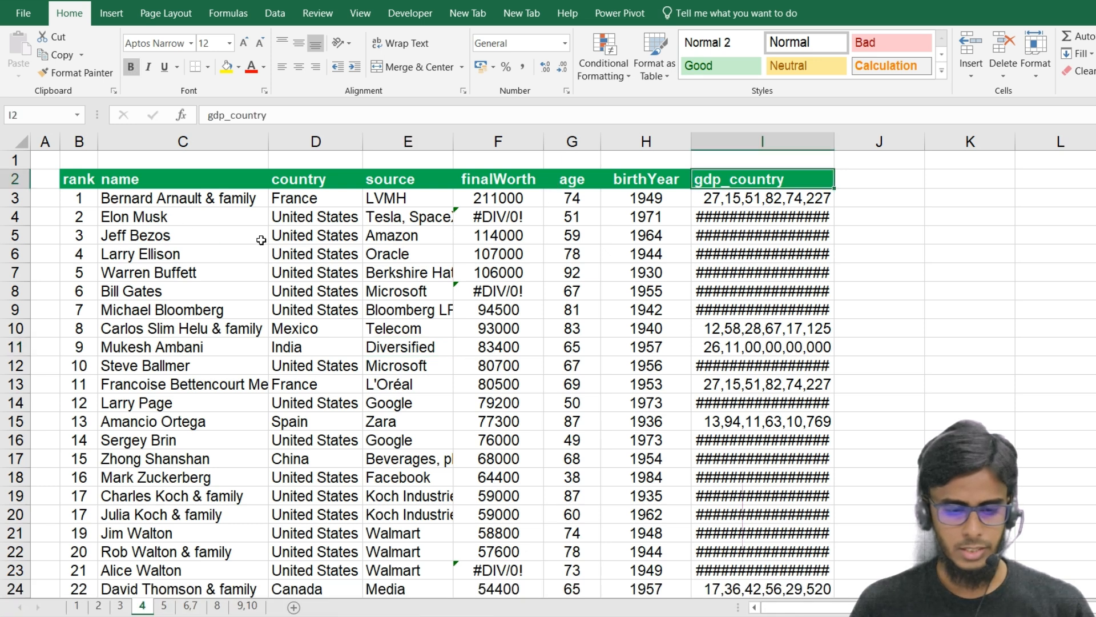
double_click(833, 141)
Step: Apply the custom number format #,##0,,, to all values in the gdp_country column from I3 down
click(755, 198)
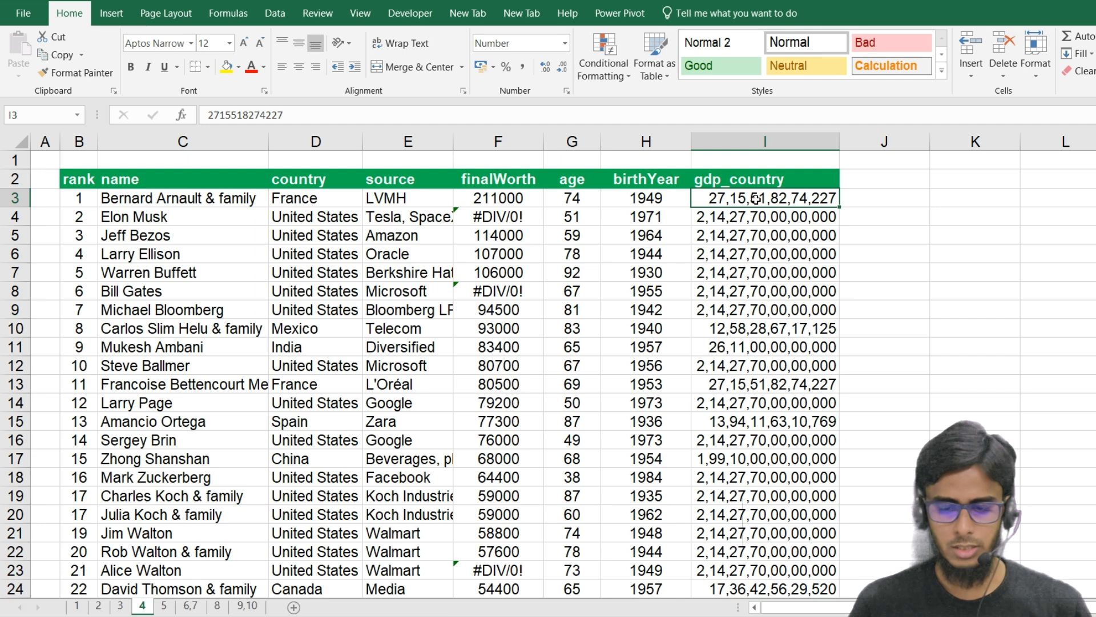
key(ctrl+shift+Down)
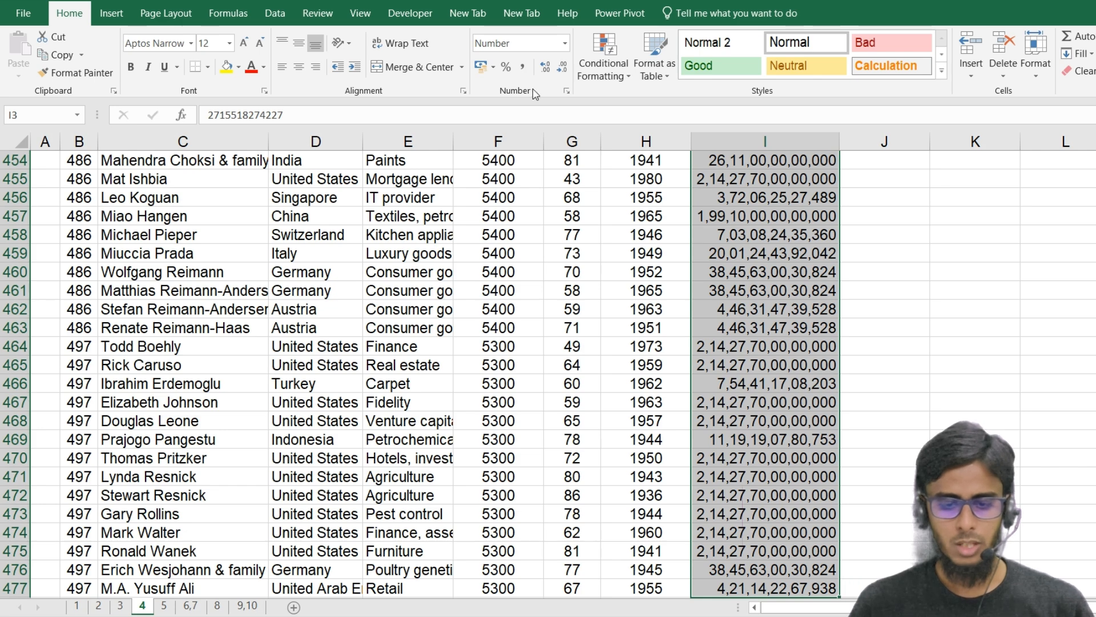
click(567, 92)
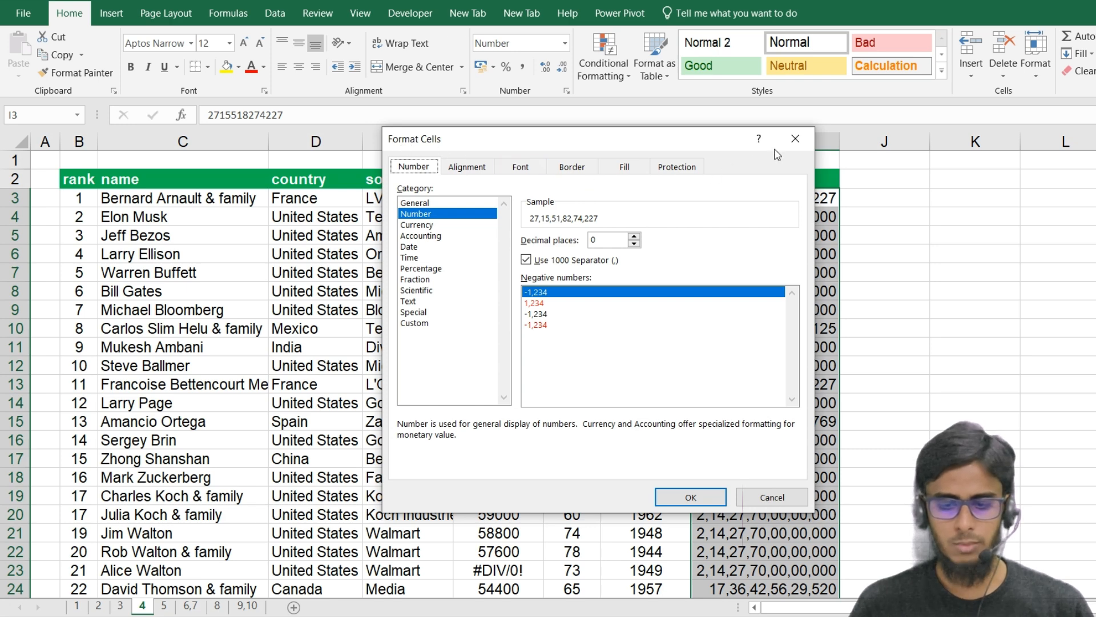
click(795, 138)
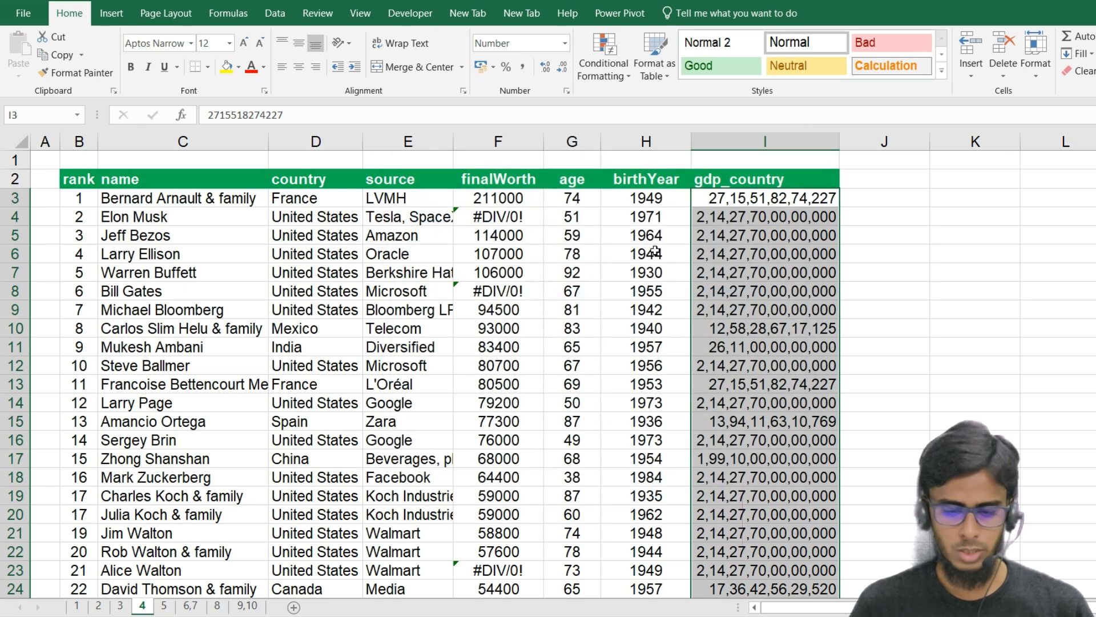
key(ctrl+1)
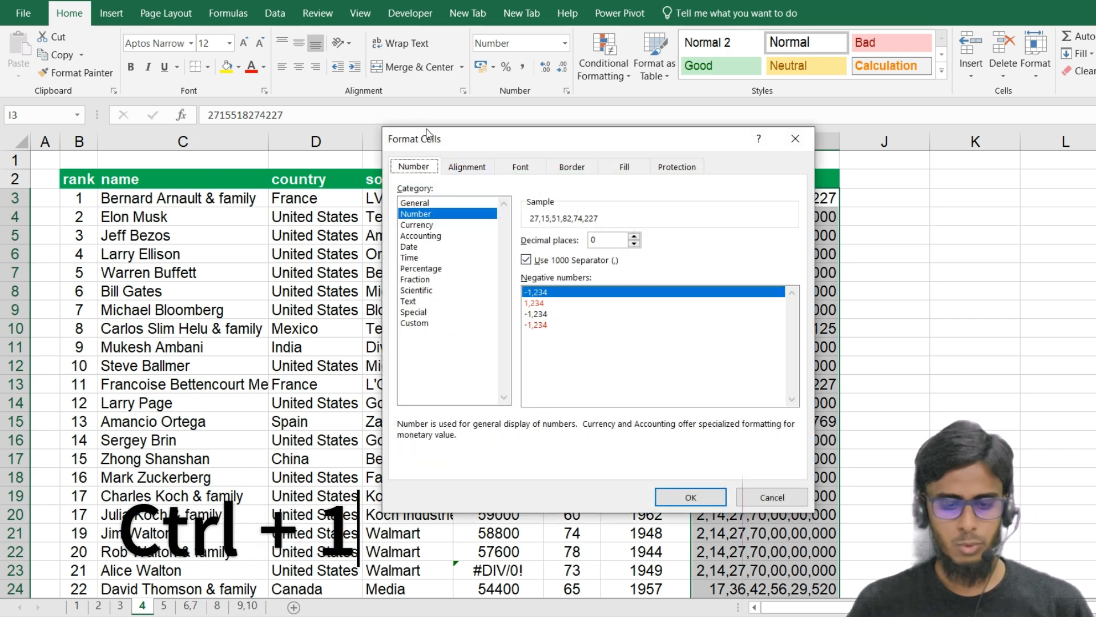
click(420, 323)
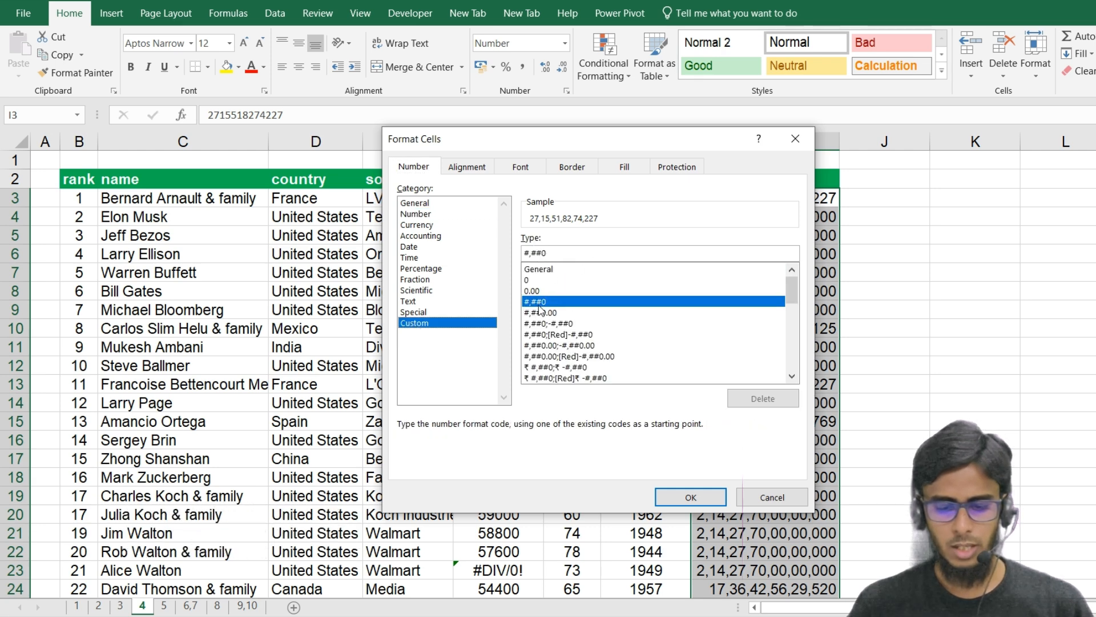
click(562, 254)
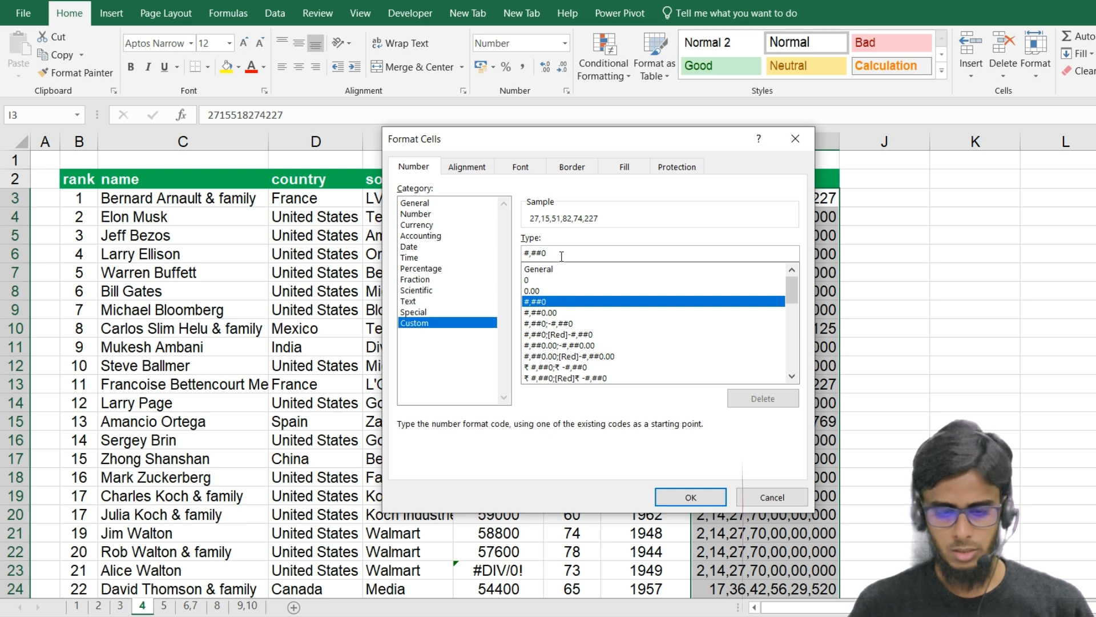
text(,)
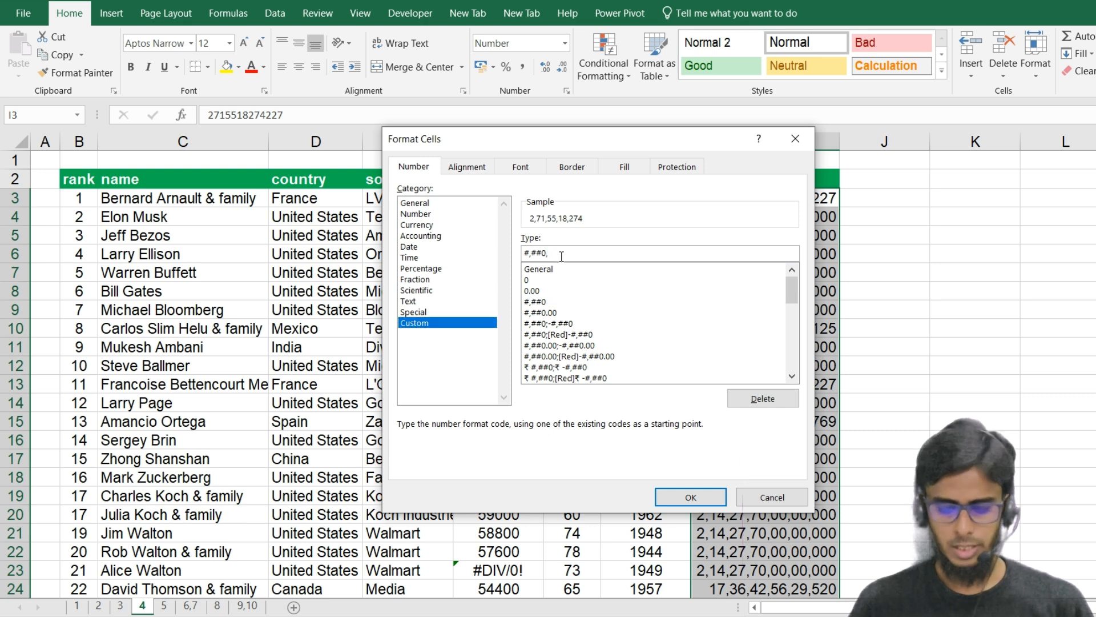
text(,)
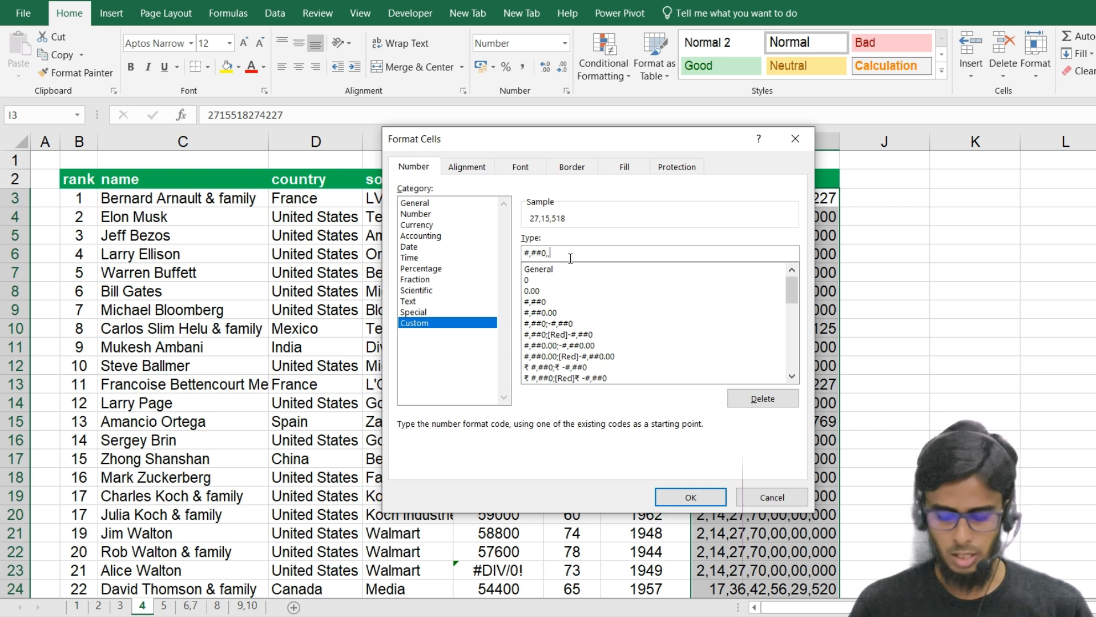
text(,)
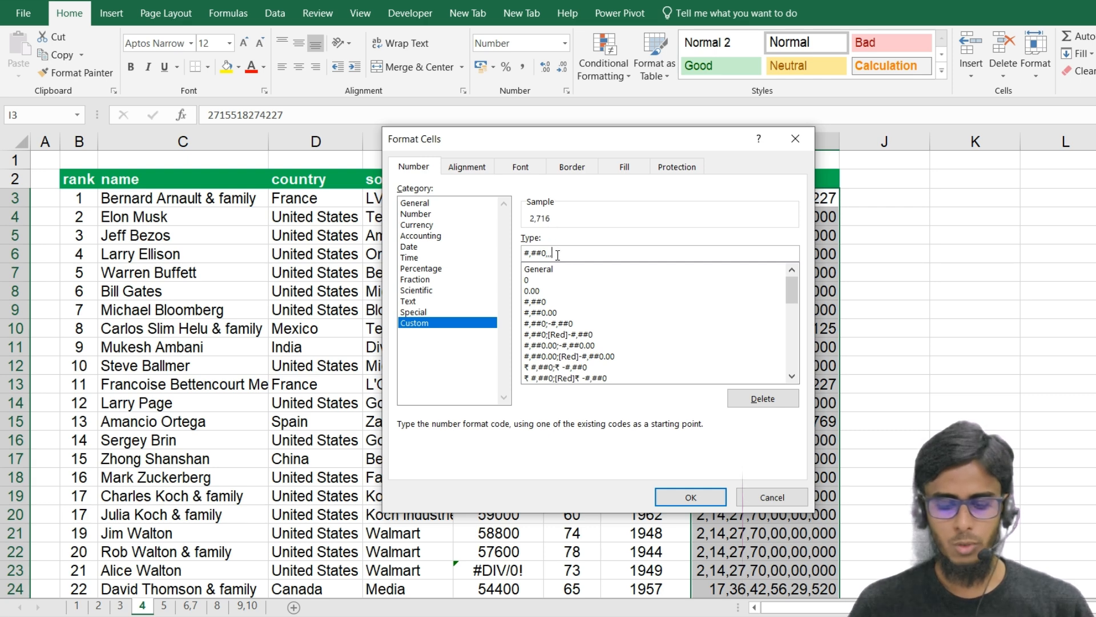
click(667, 498)
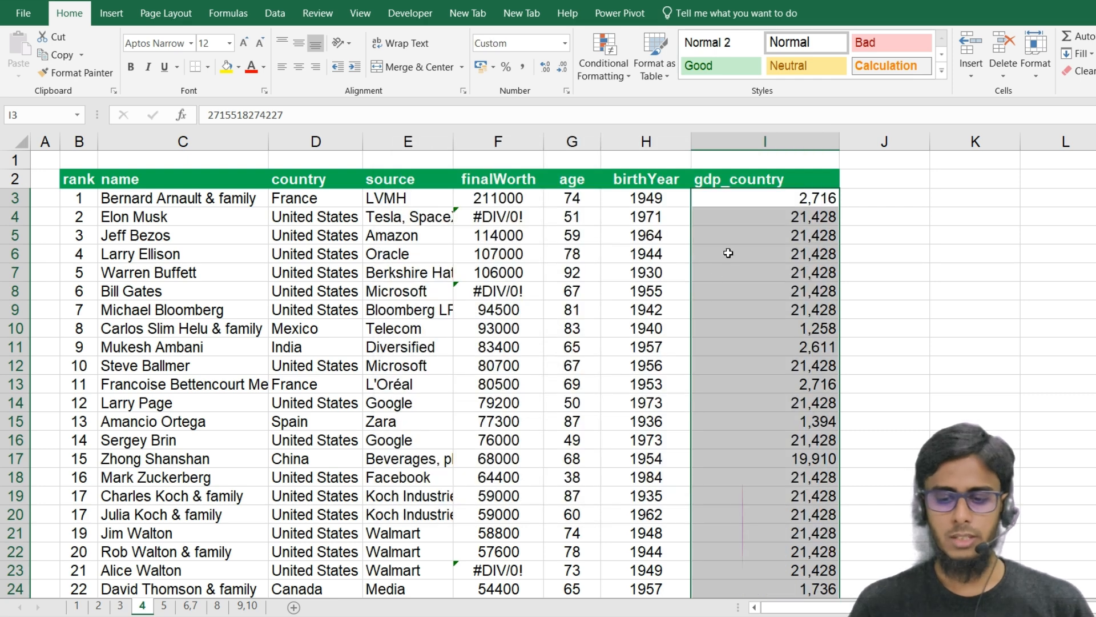
click(752, 192)
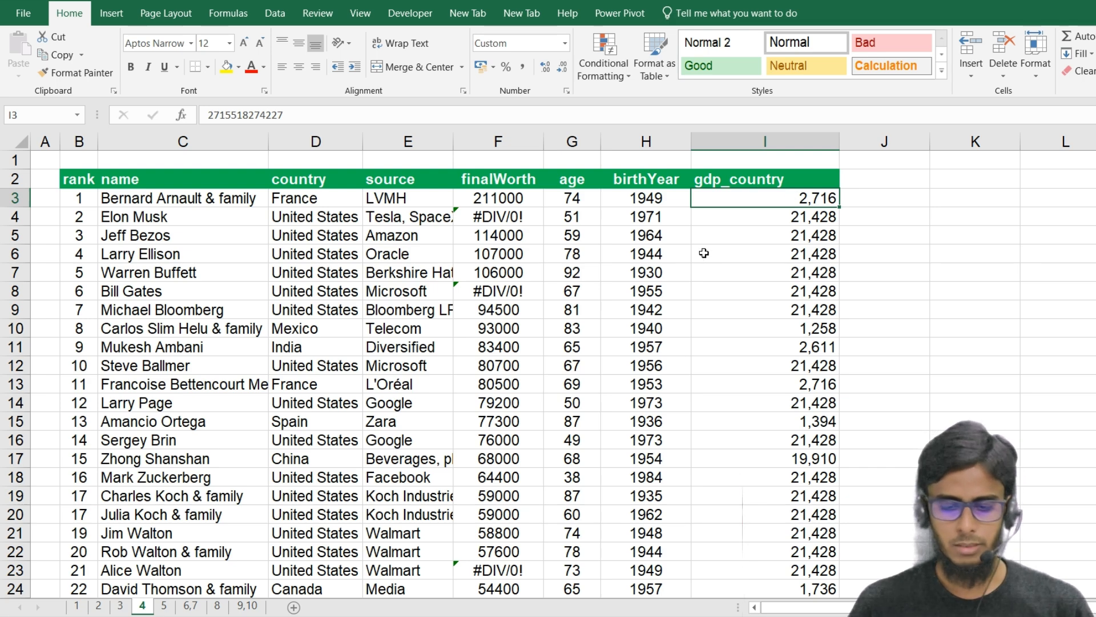
Step: Switch to sheet 5 and examine the text following the ampersand in the entries of the name column
click(165, 606)
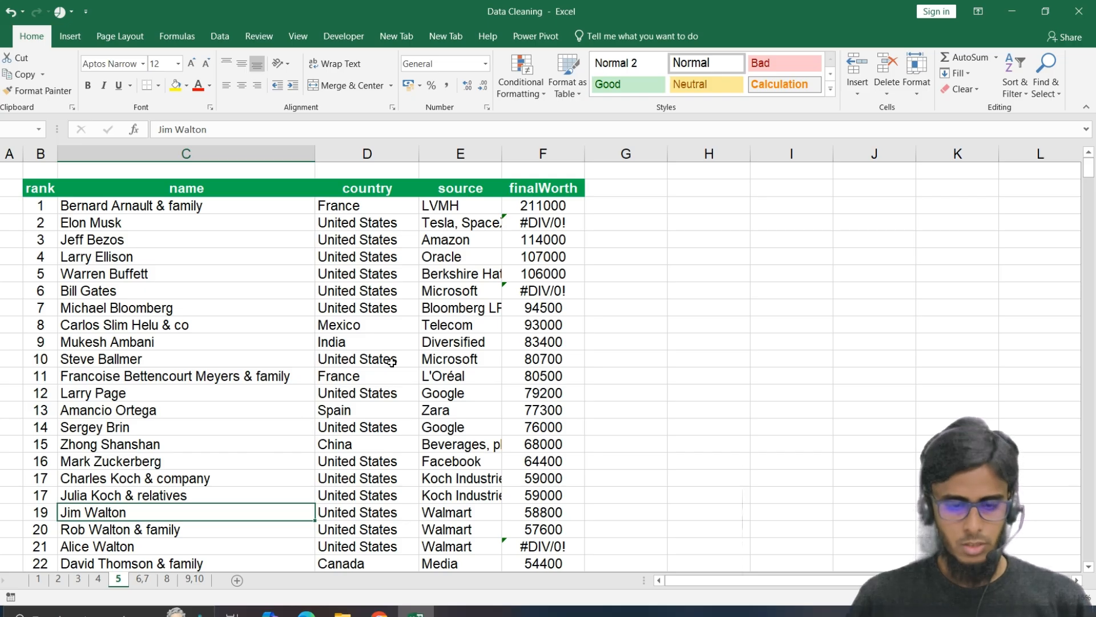
click(195, 190)
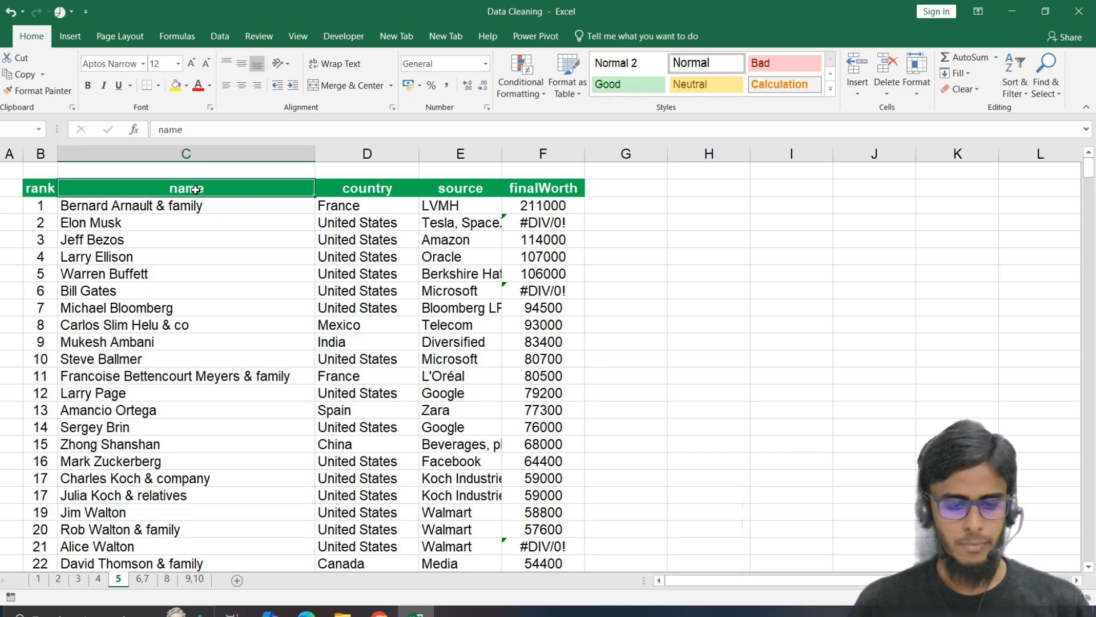
click(150, 209)
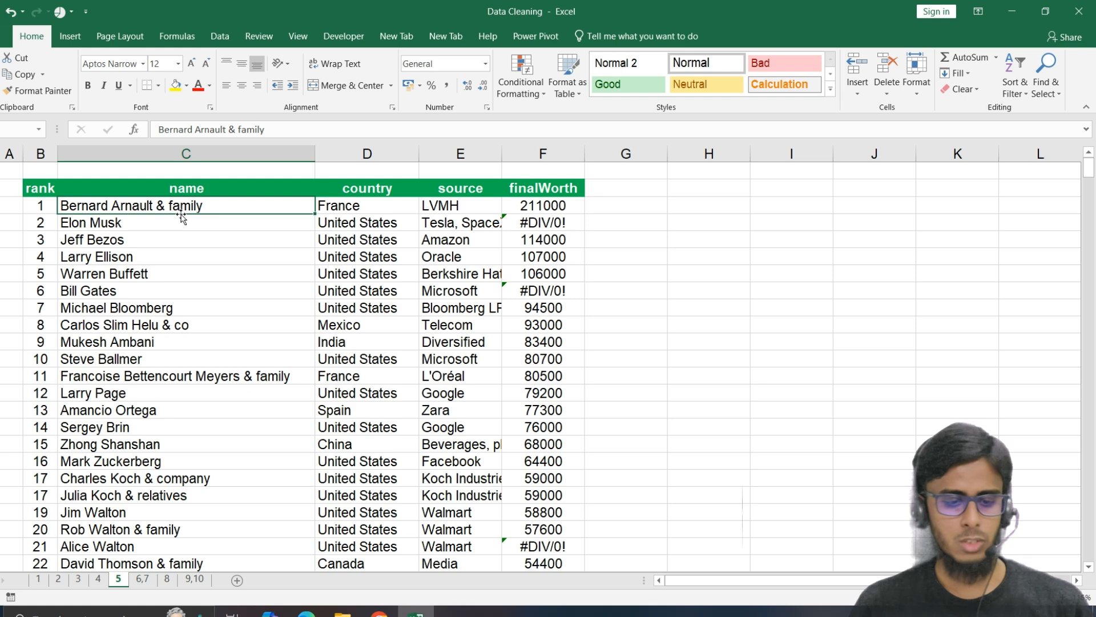
click(180, 330)
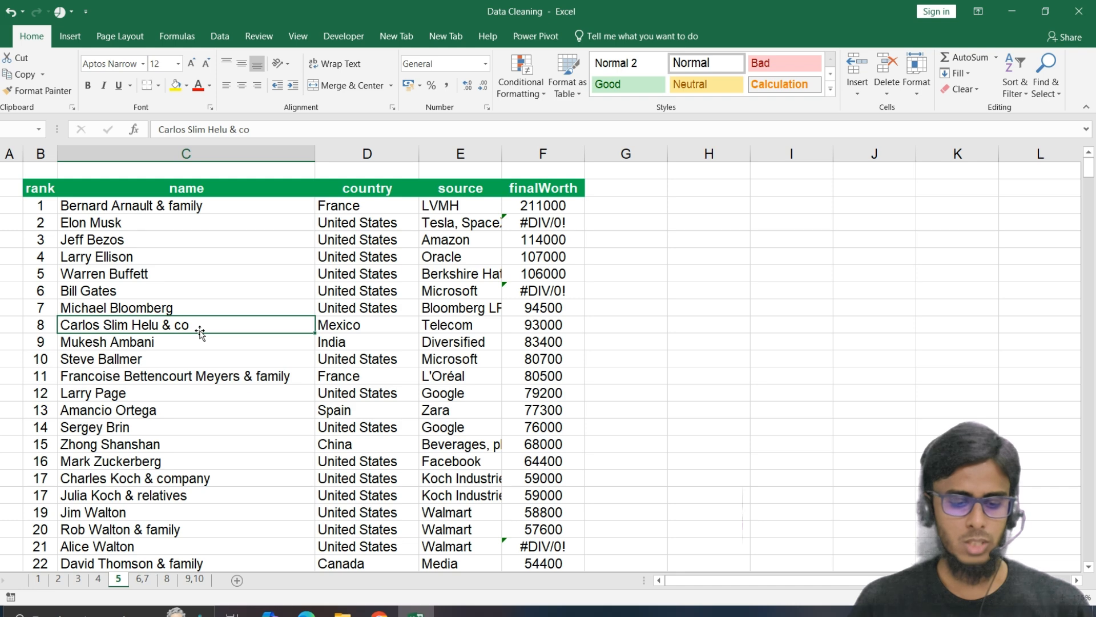
click(189, 206)
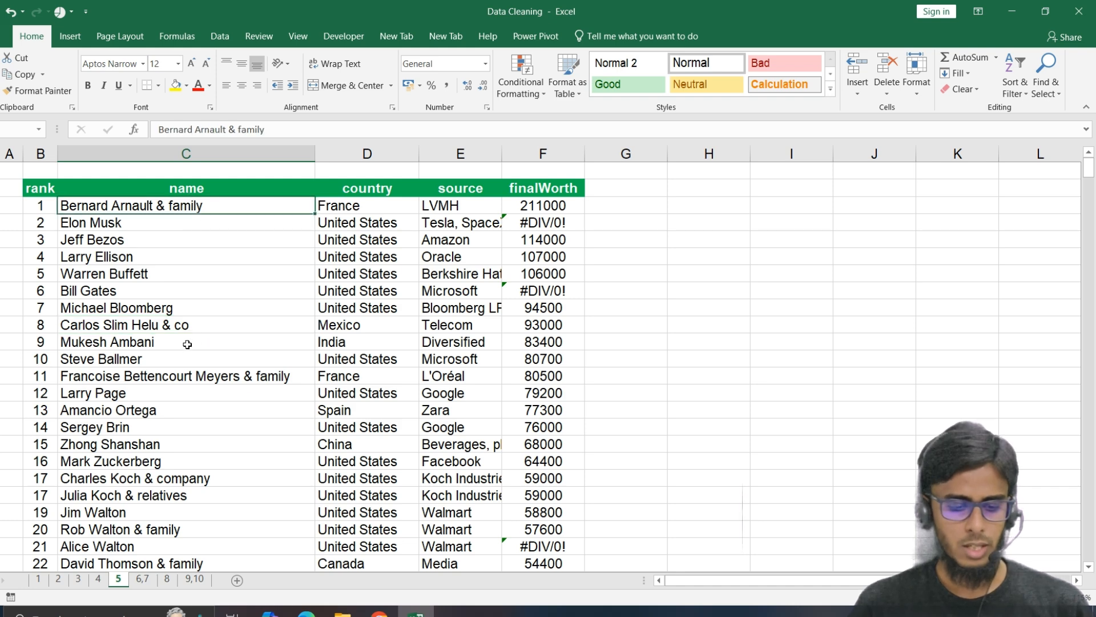
click(182, 324)
scroll(193, 350, down, 1)
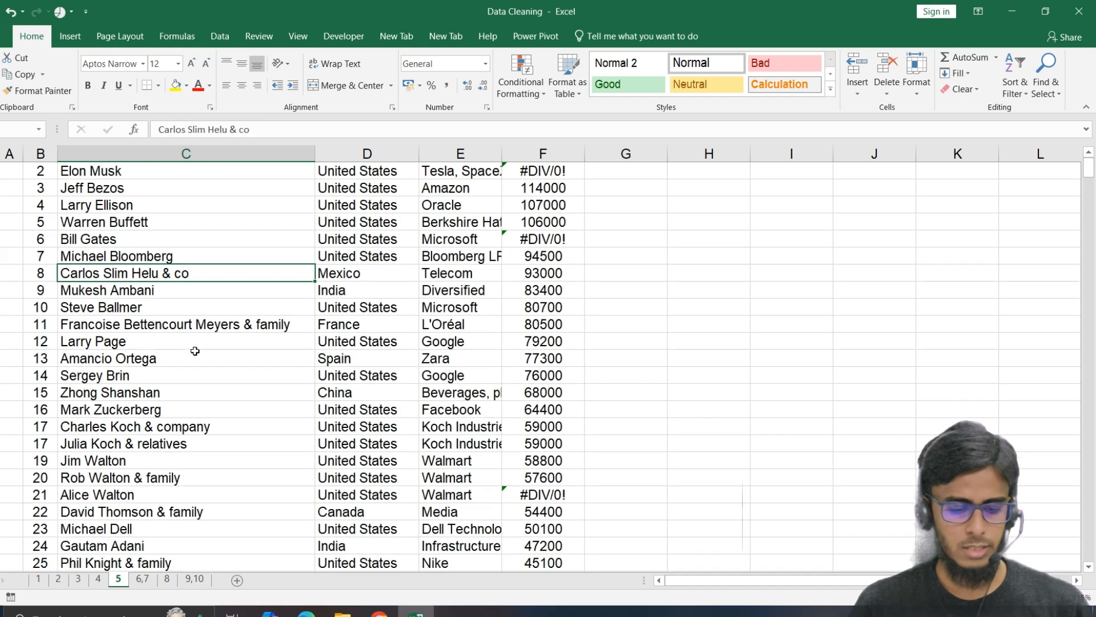
click(178, 427)
scroll(200, 377, up, 1)
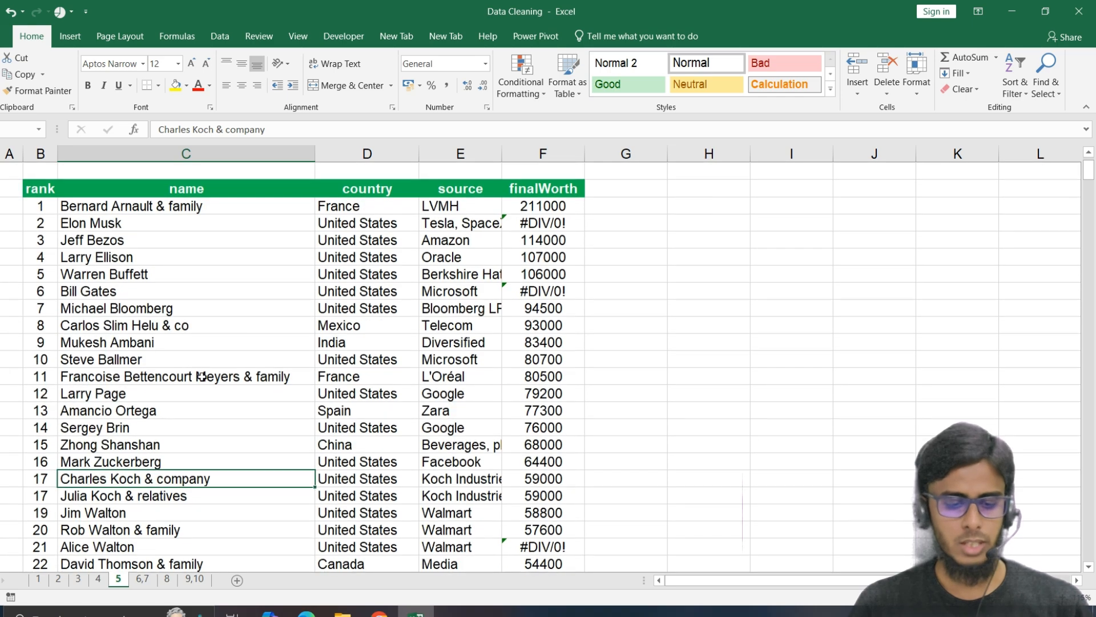
Step: Remove the ampersand and everything after it from the name column by replacing all matches of &* with nothing
key(ctrl+Up)
key(ctrl+shift+Down)
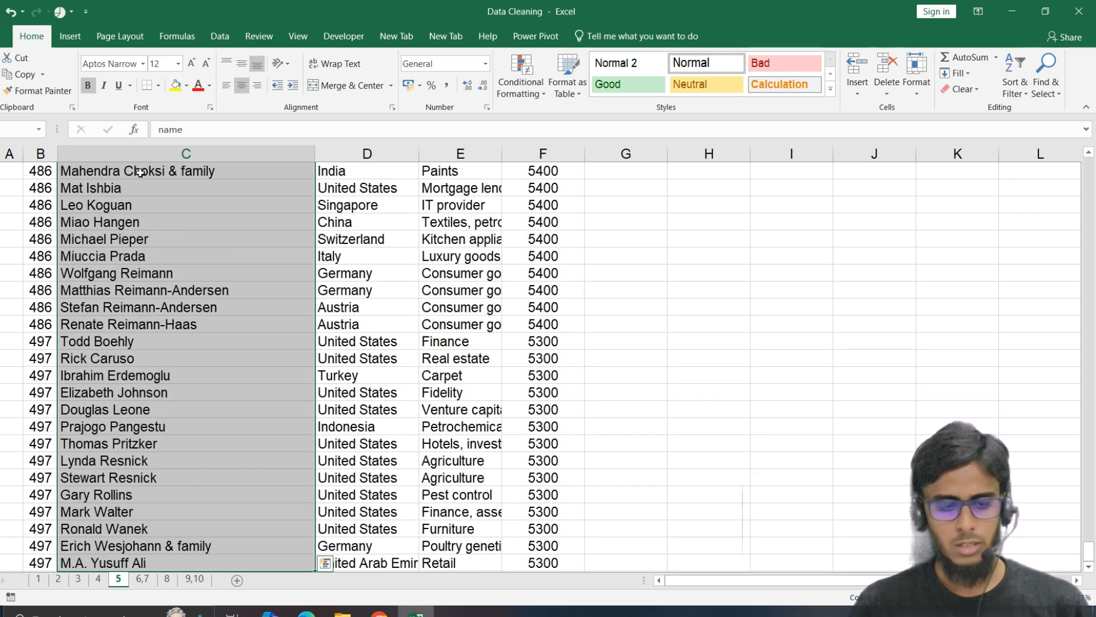
click(1057, 92)
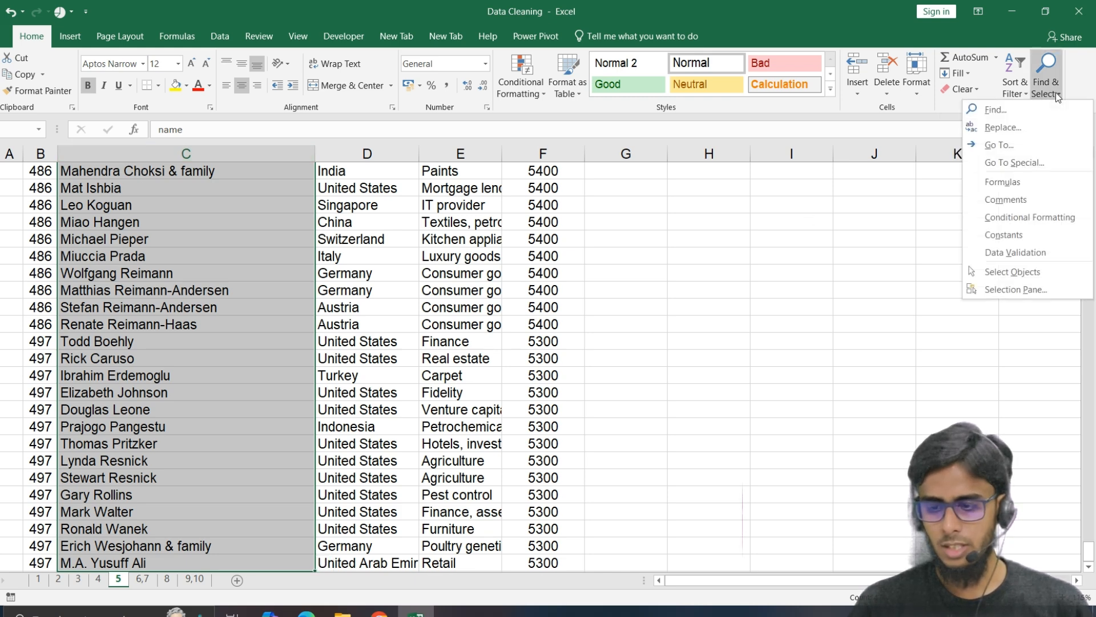
click(994, 128)
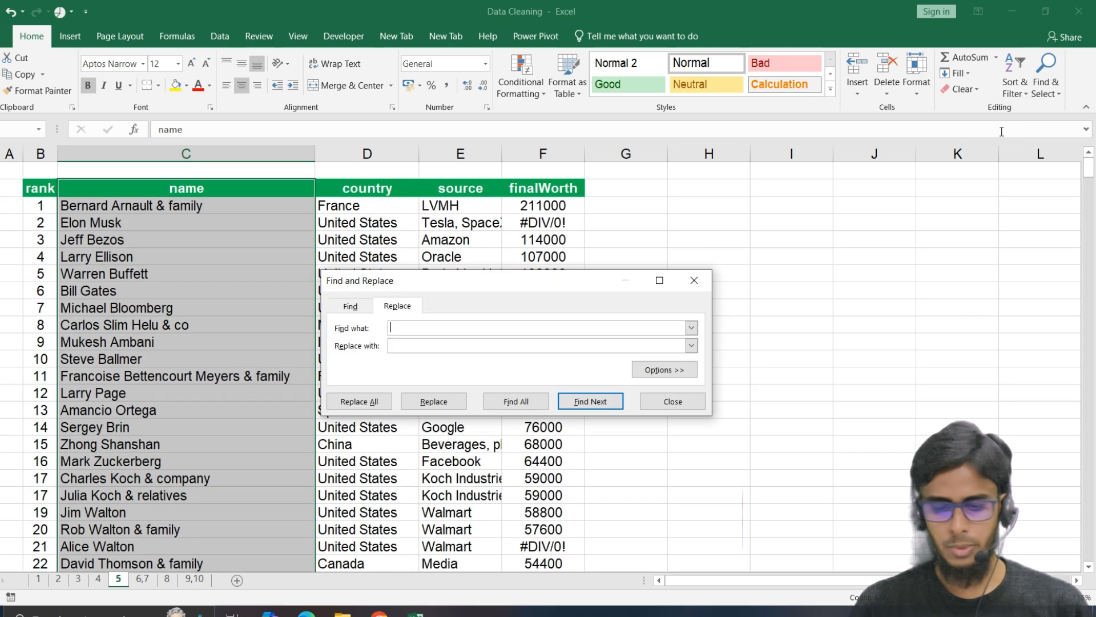
click(708, 285)
key(ctrl+h)
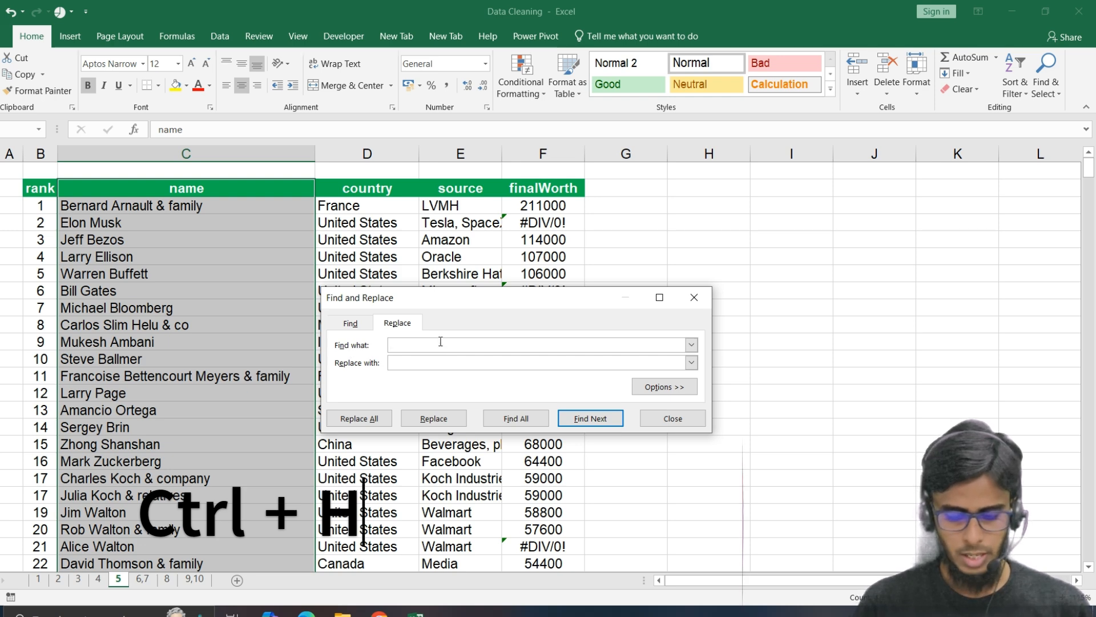
text(&*)
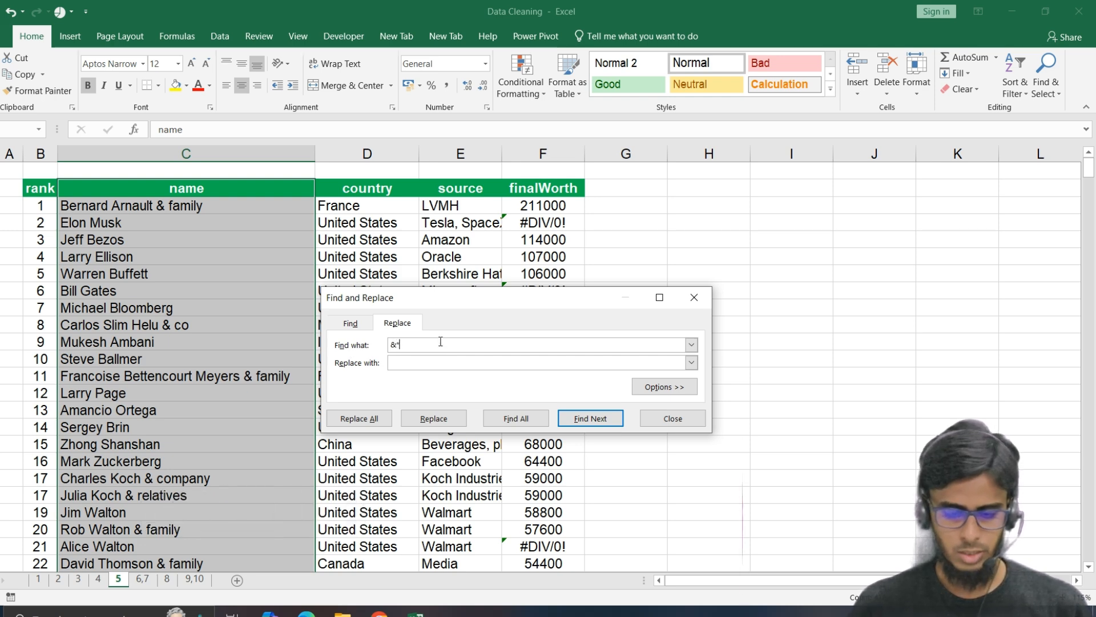
click(360, 420)
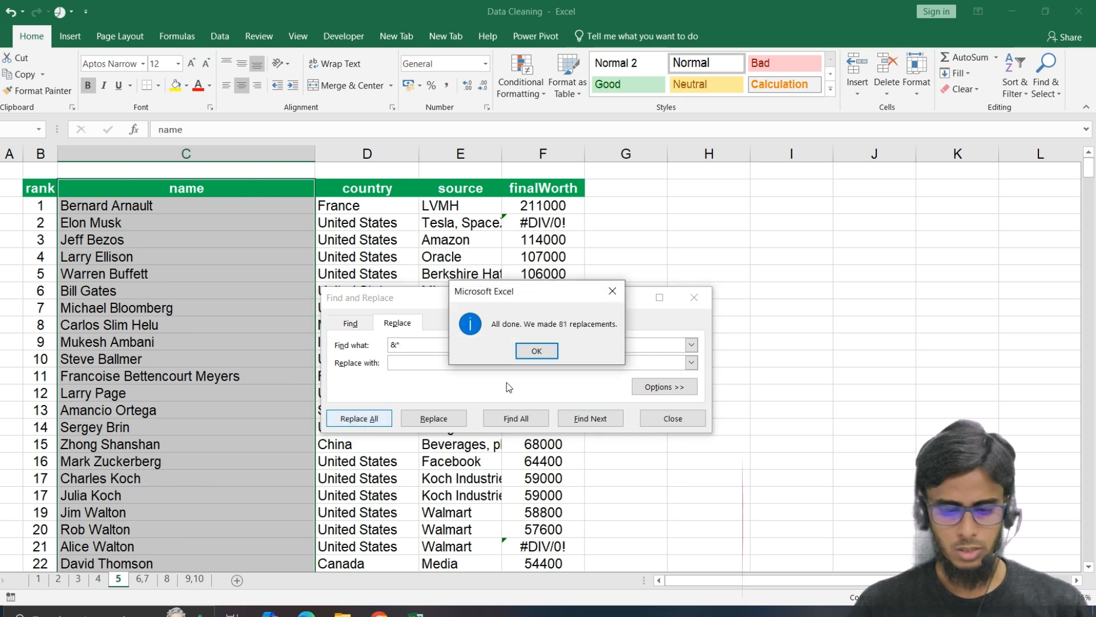
click(535, 351)
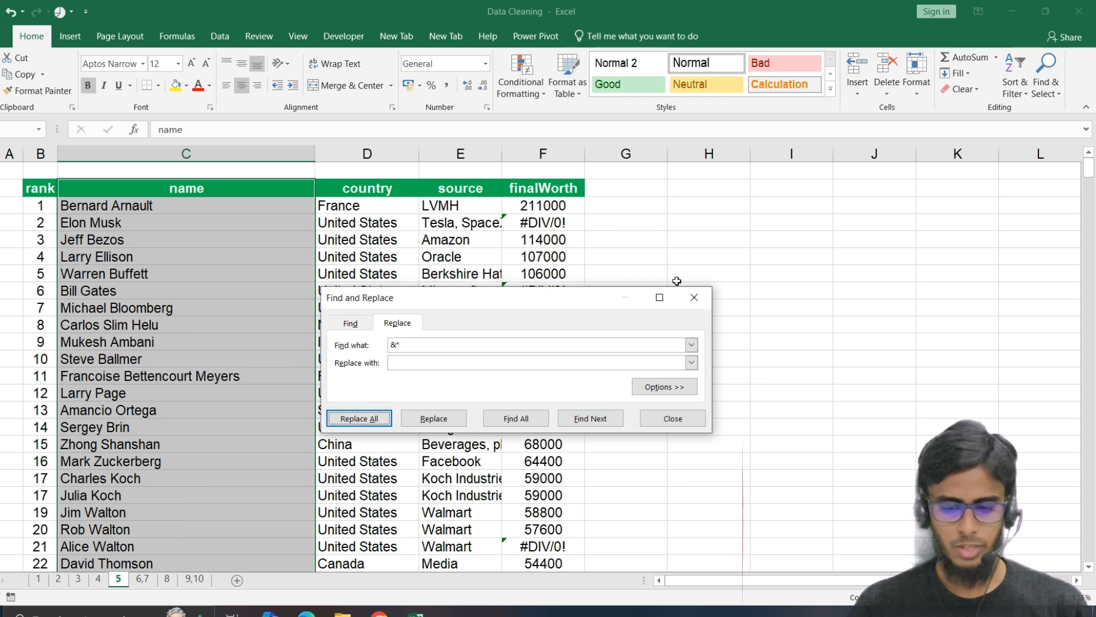
click(694, 297)
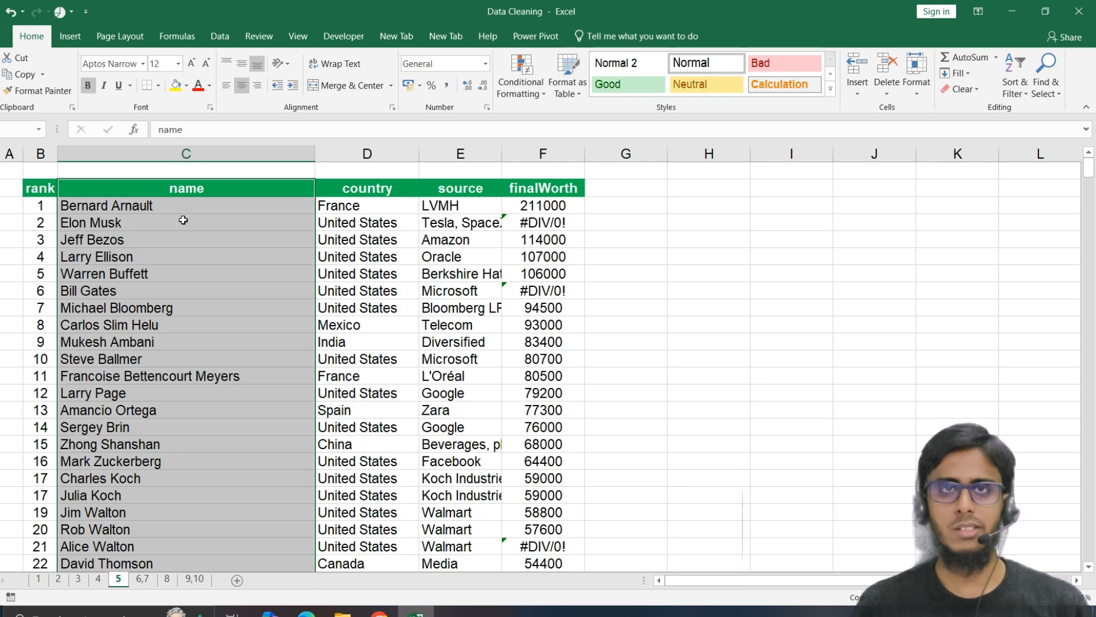
click(190, 236)
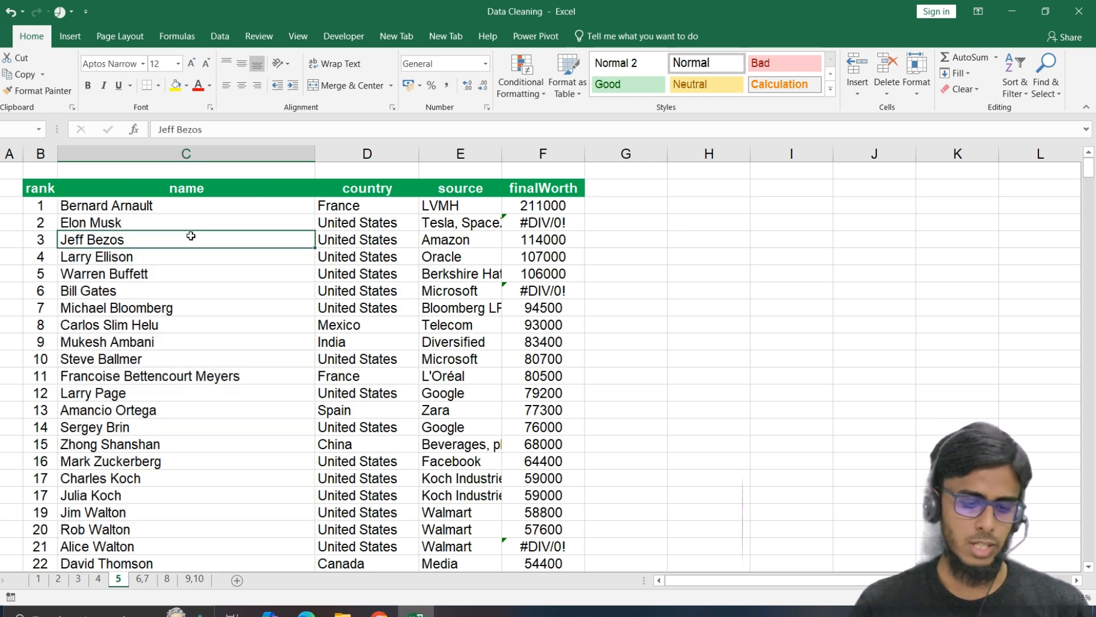
scroll(310, 254, down, 2)
scroll(194, 217, up, 1)
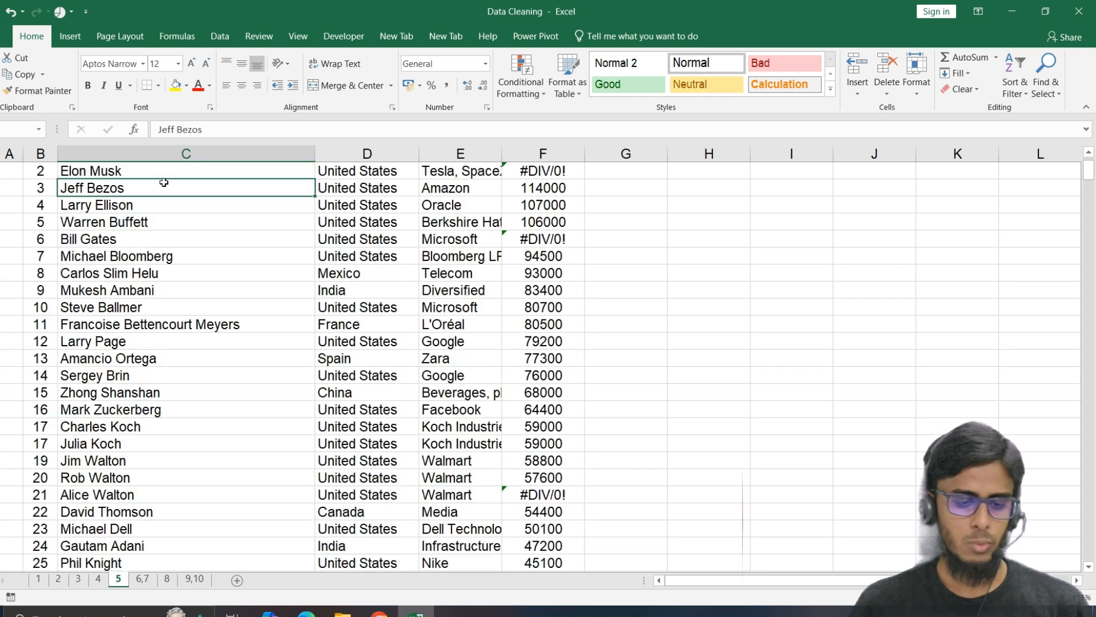
scroll(162, 182, up, 2)
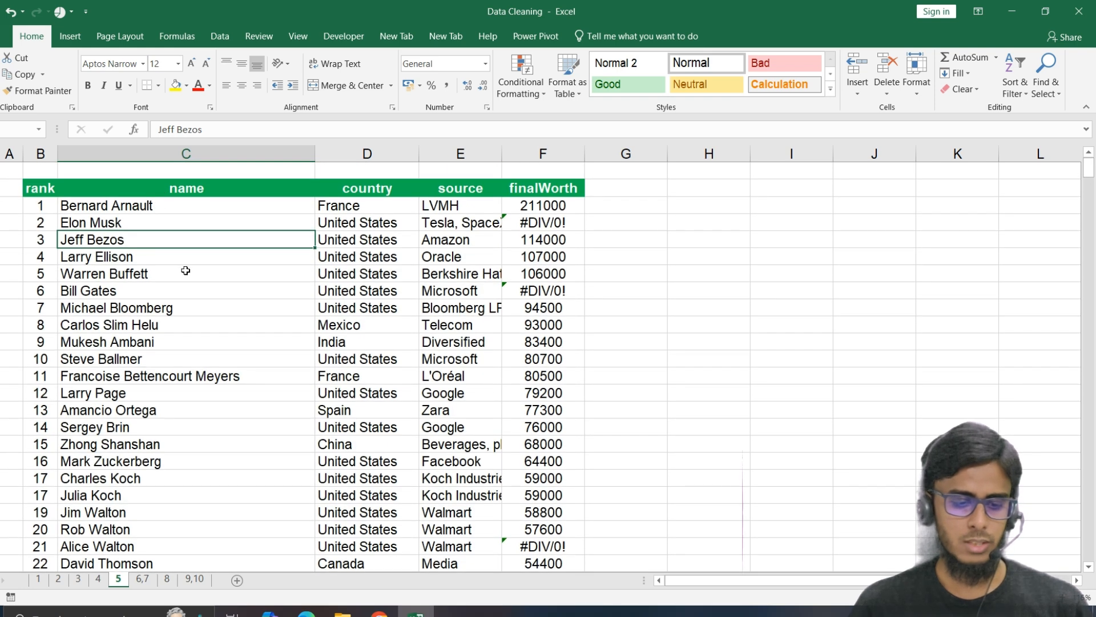
scroll(189, 263, down, 2)
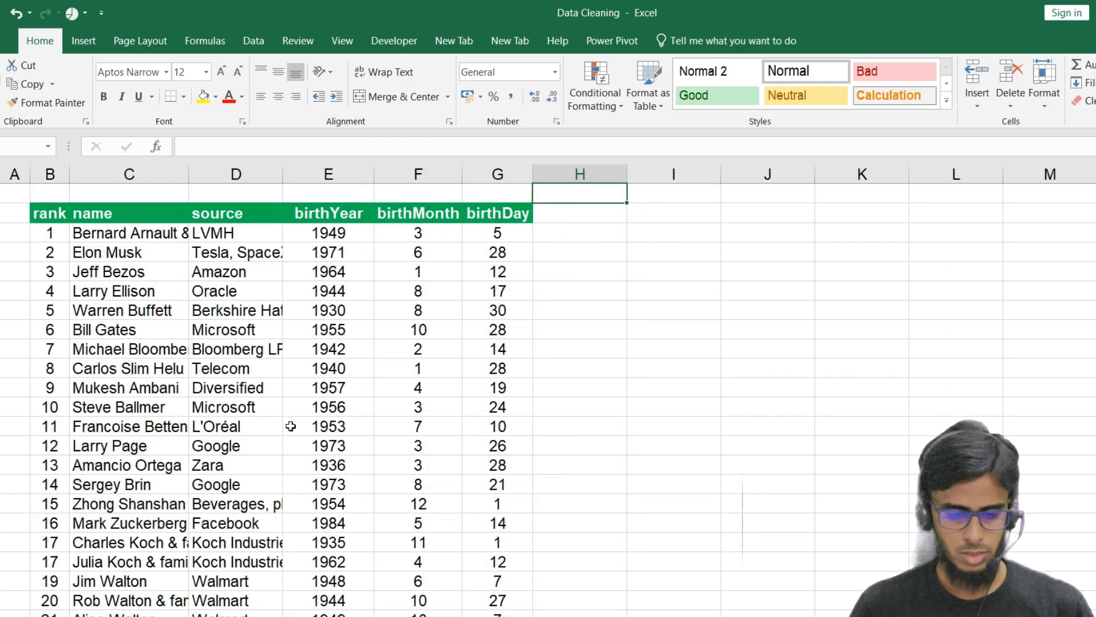
Step: Examine the table's column headers on sheet 6,7, especially the separate birthYear, birthMonth and birthDay columns
click(290, 426)
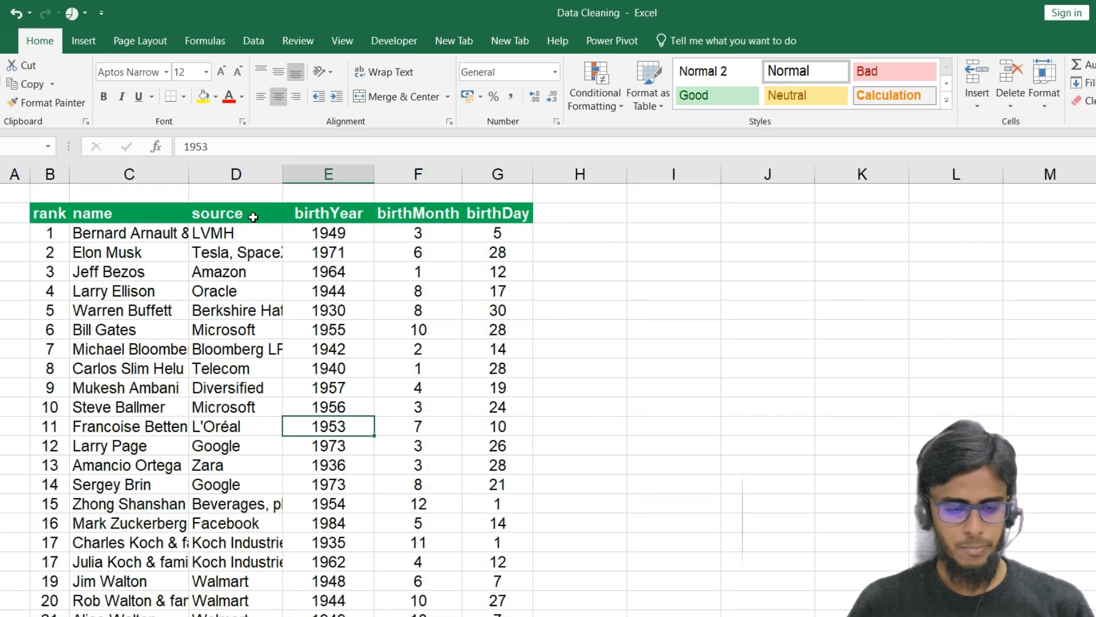
click(114, 213)
drag(219, 213, 323, 217)
click(323, 217)
click(428, 215)
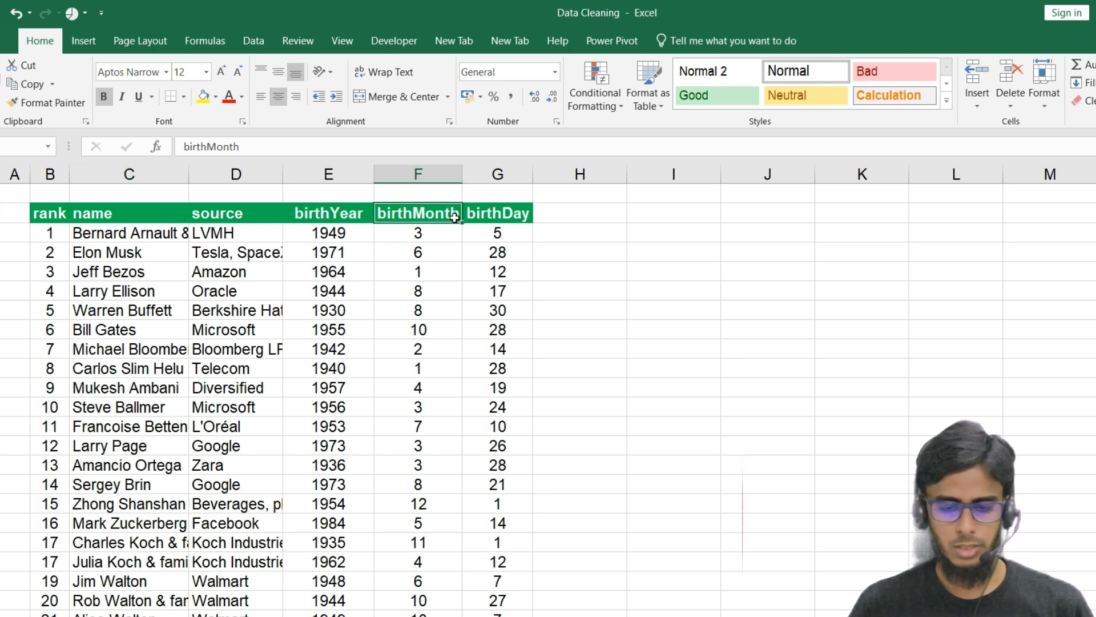
click(494, 215)
click(323, 217)
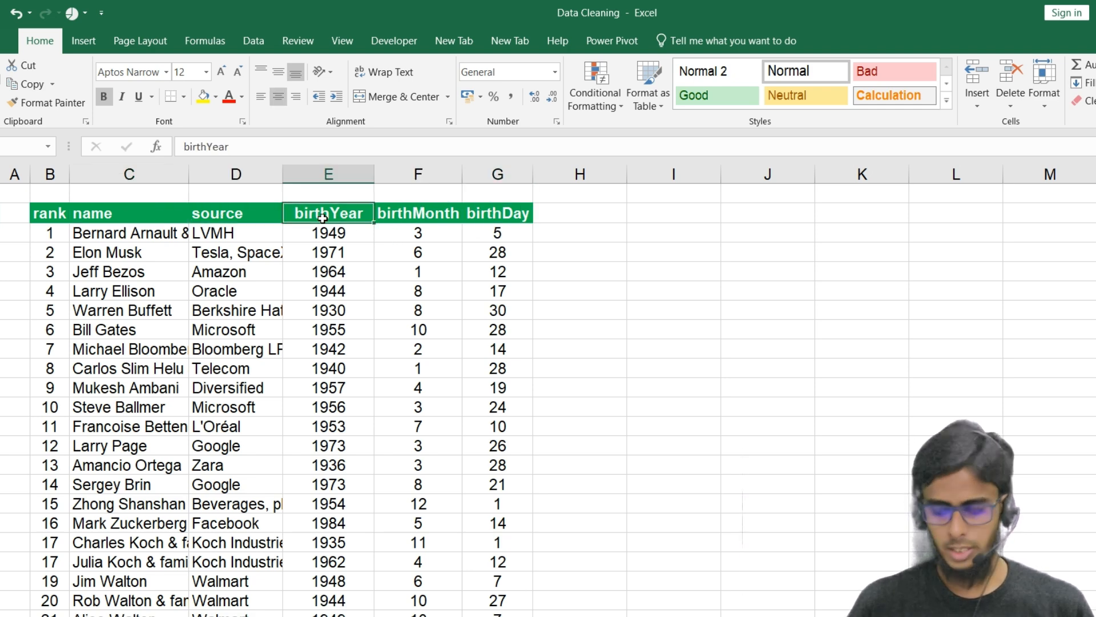
key(shift+Right)
key(shift+Right)
key(shift+Right)
Step: Start a TEXTJOIN formula in H3 with "/" as the delimiter and the ignore_empty argument left blank
key(Down)
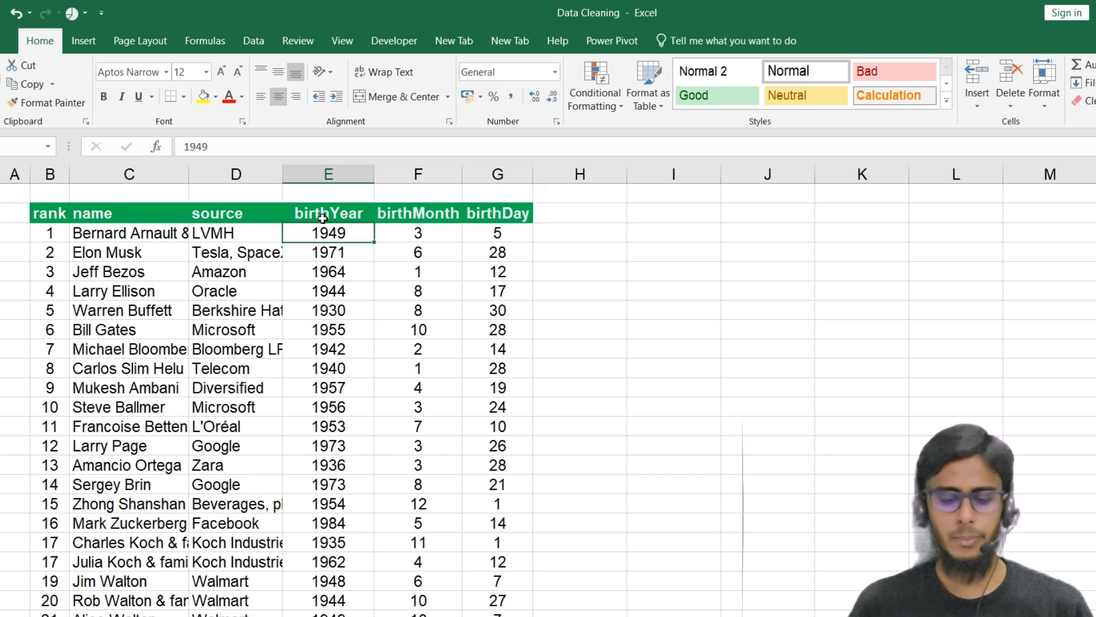
key(Right)
key(Right)
key(Right)
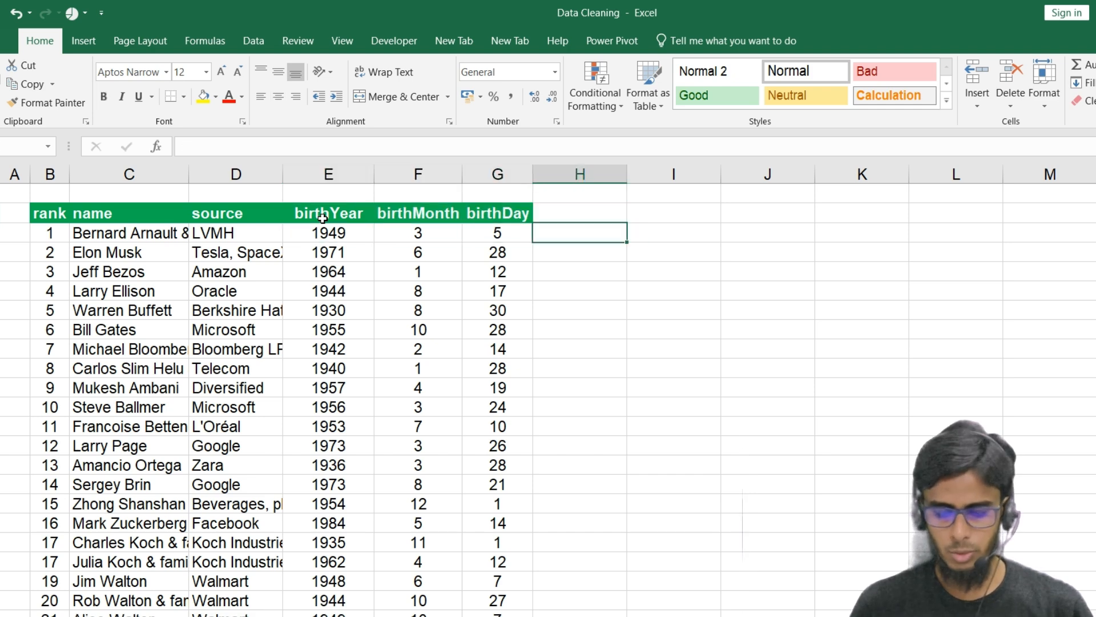
text(=tex)
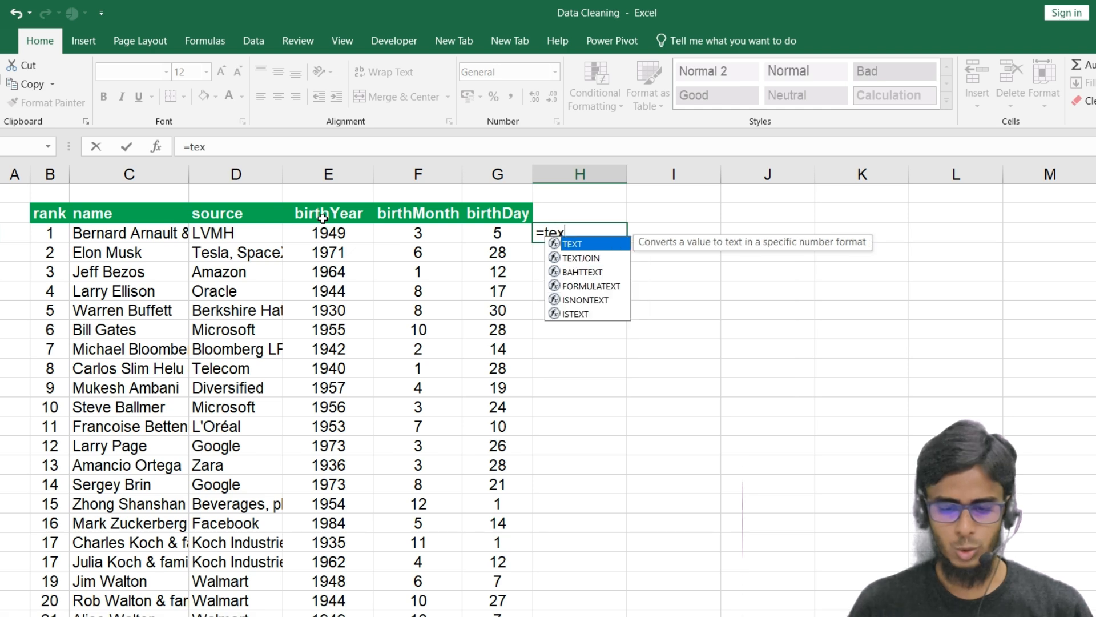
key(Down)
key(Tab)
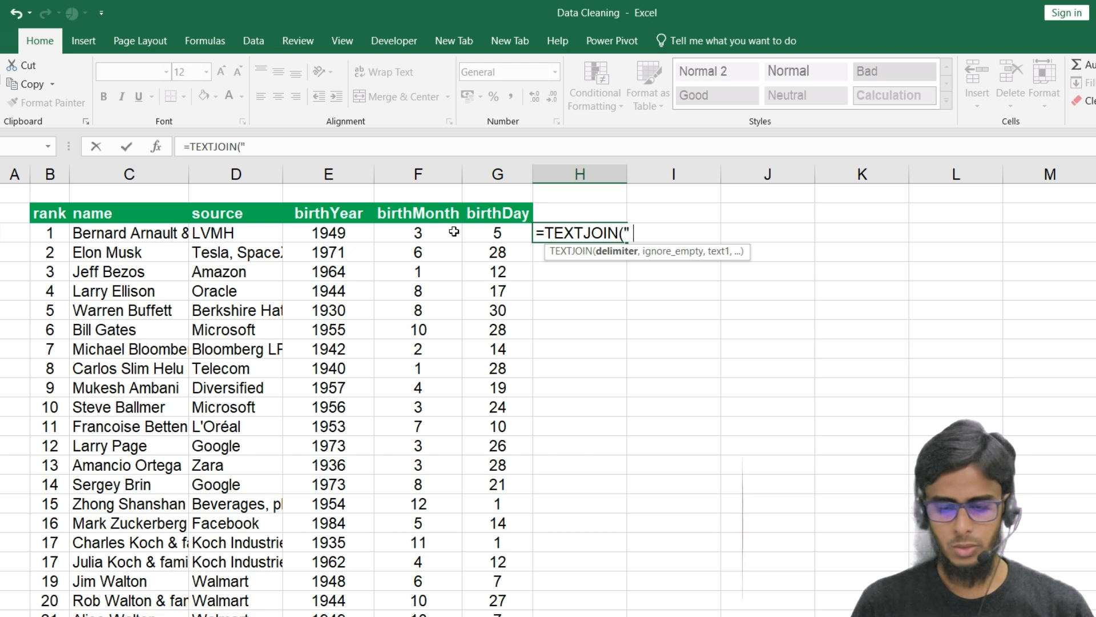
text(,)
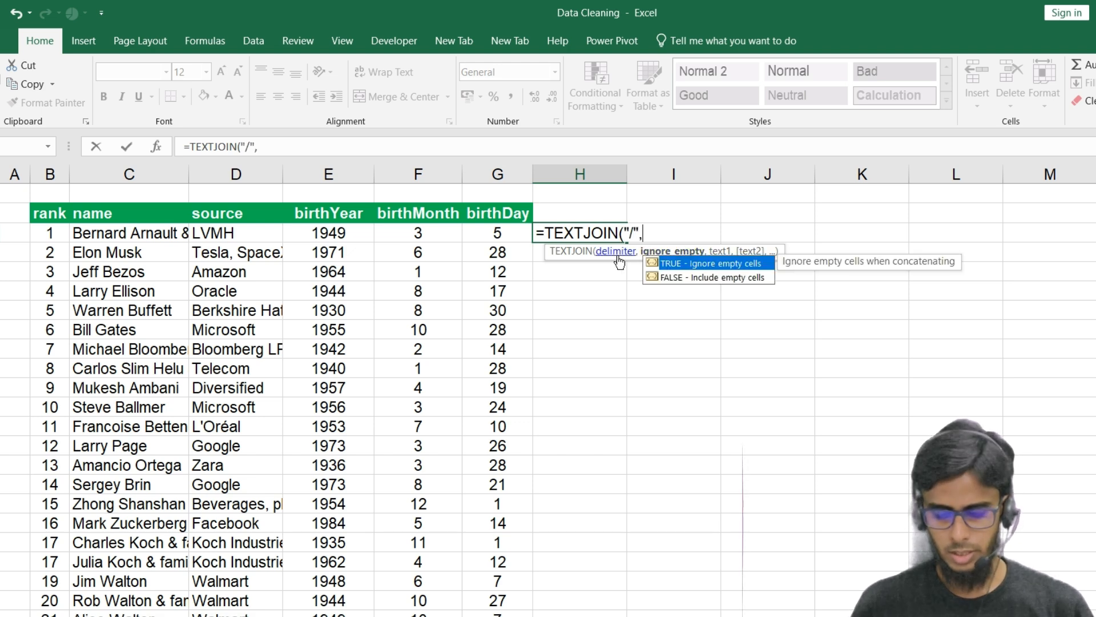
text(,)
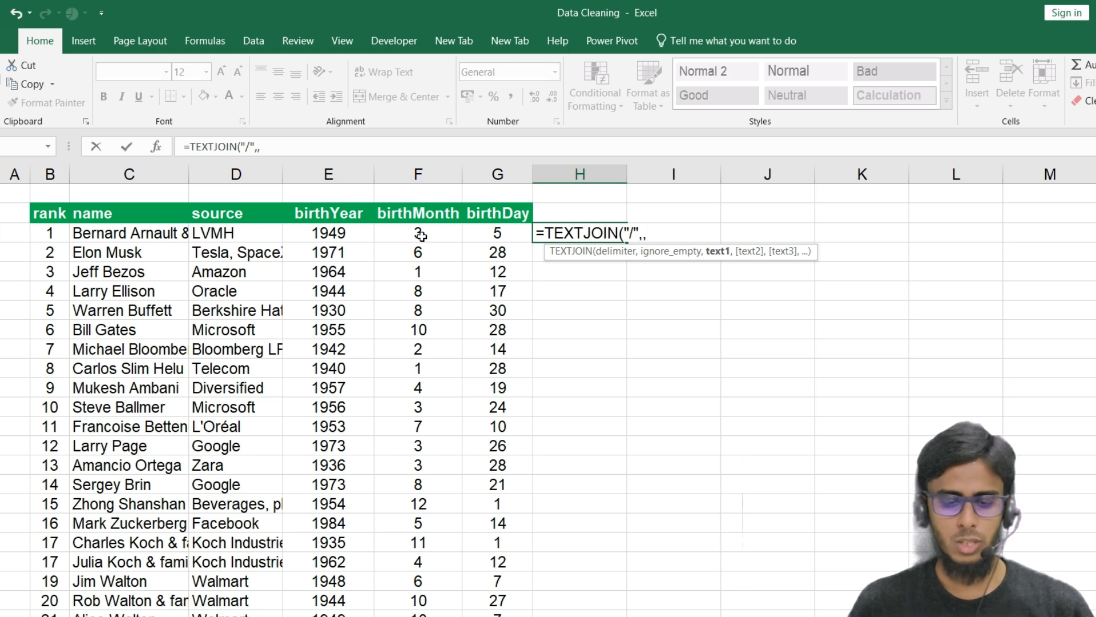
Step: Complete the TEXTJOIN formula in H3 with E3, F3 and G3 as the text arguments, in year, month, day order
click(334, 233)
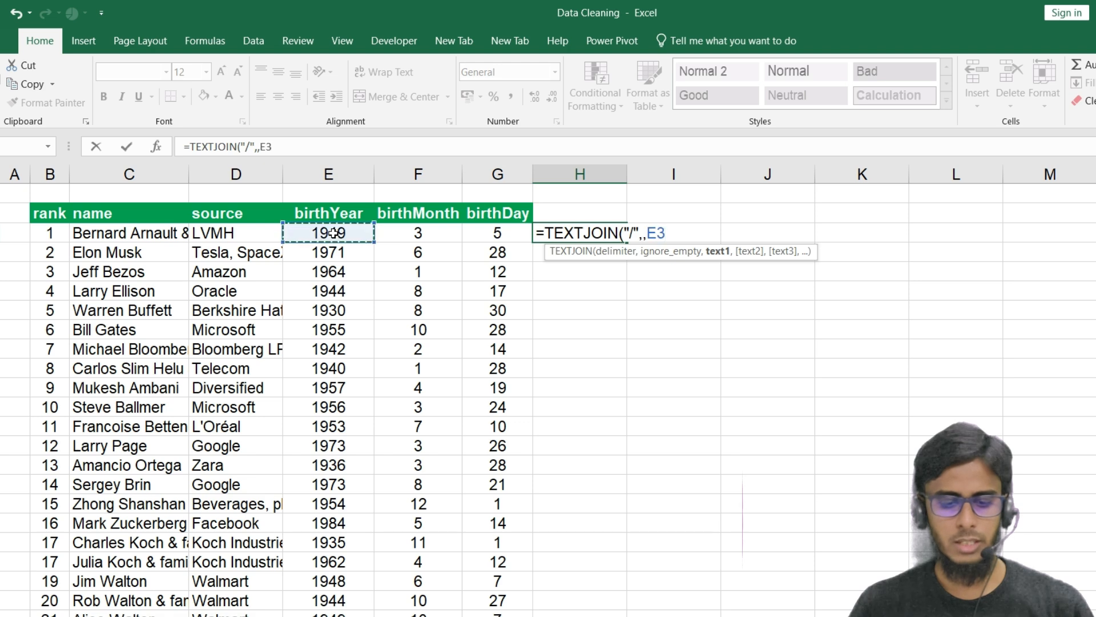
click(412, 235)
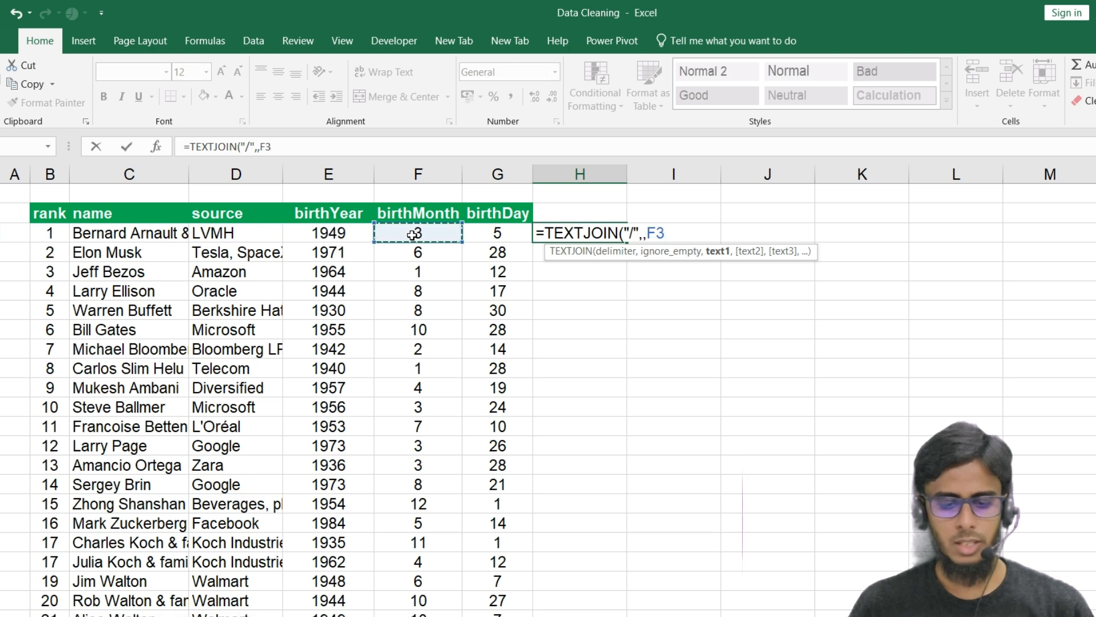
click(480, 235)
click(344, 236)
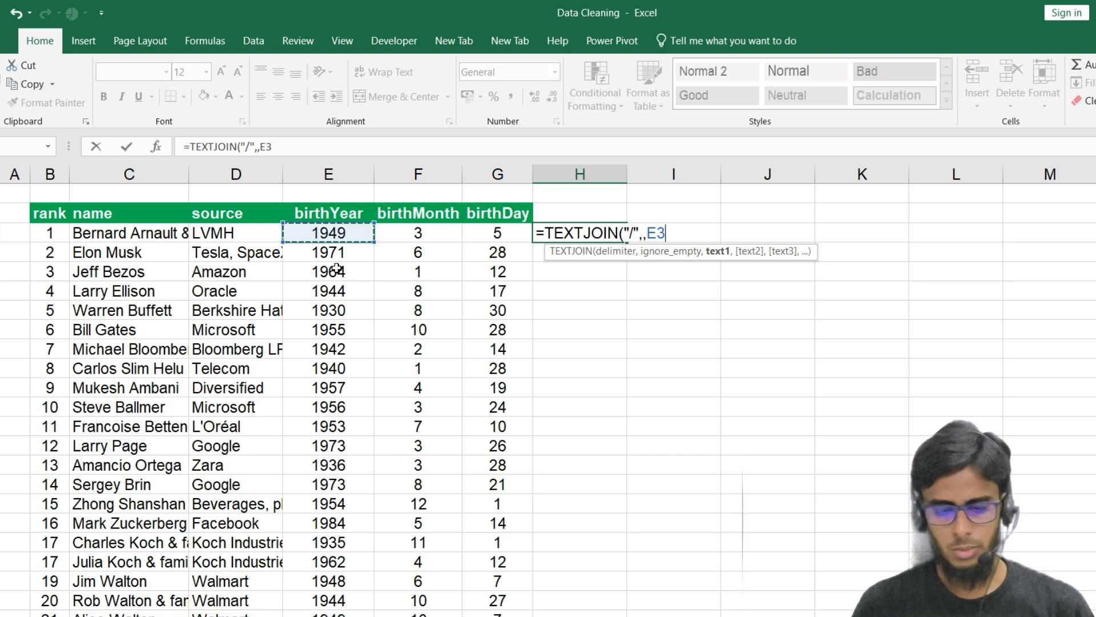
text(,)
click(446, 231)
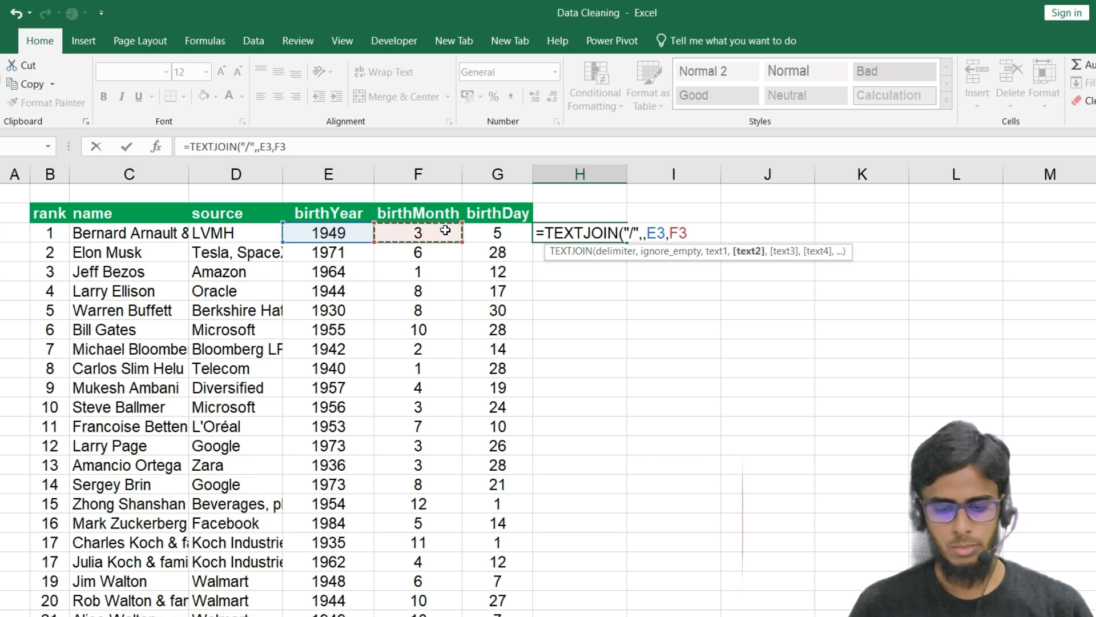
text(,)
click(485, 233)
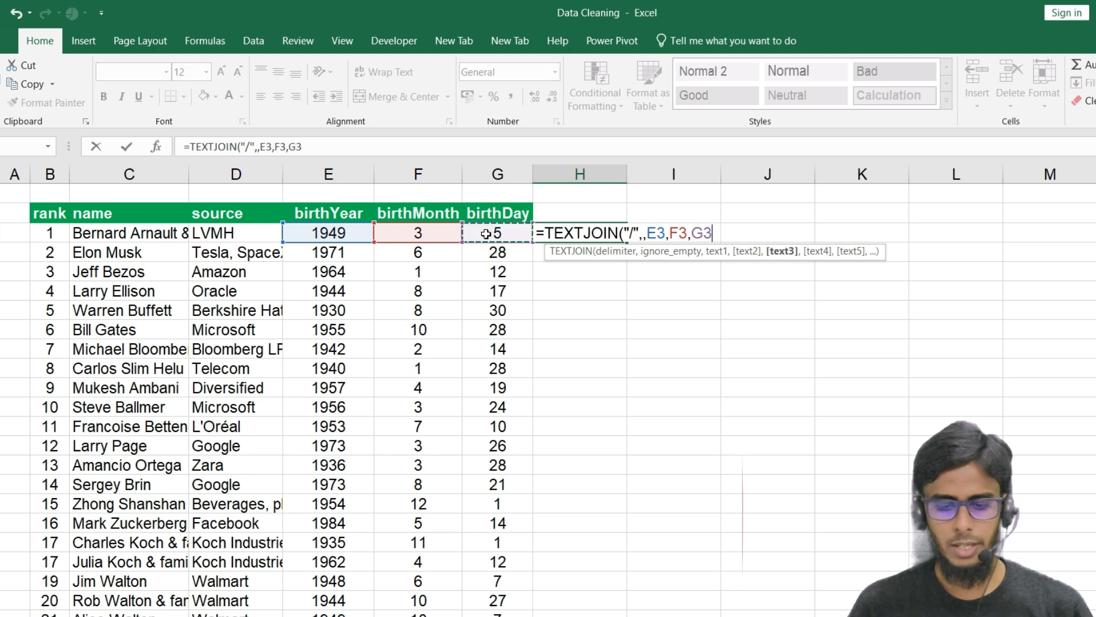
text())
key(Return)
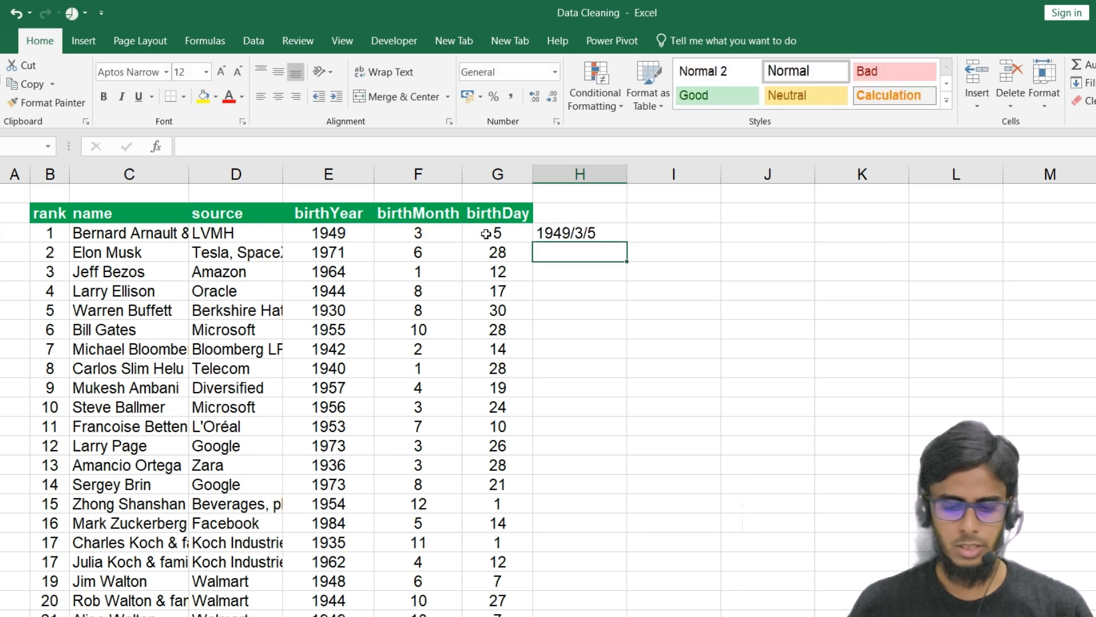
Step: Compare the birthYear, birthMonth and birthDay cells of row 3 with the joined date text in H3
key(Up)
key(Left)
key(Left)
key(Left)
key(shift+Right)
key(shift+Right)
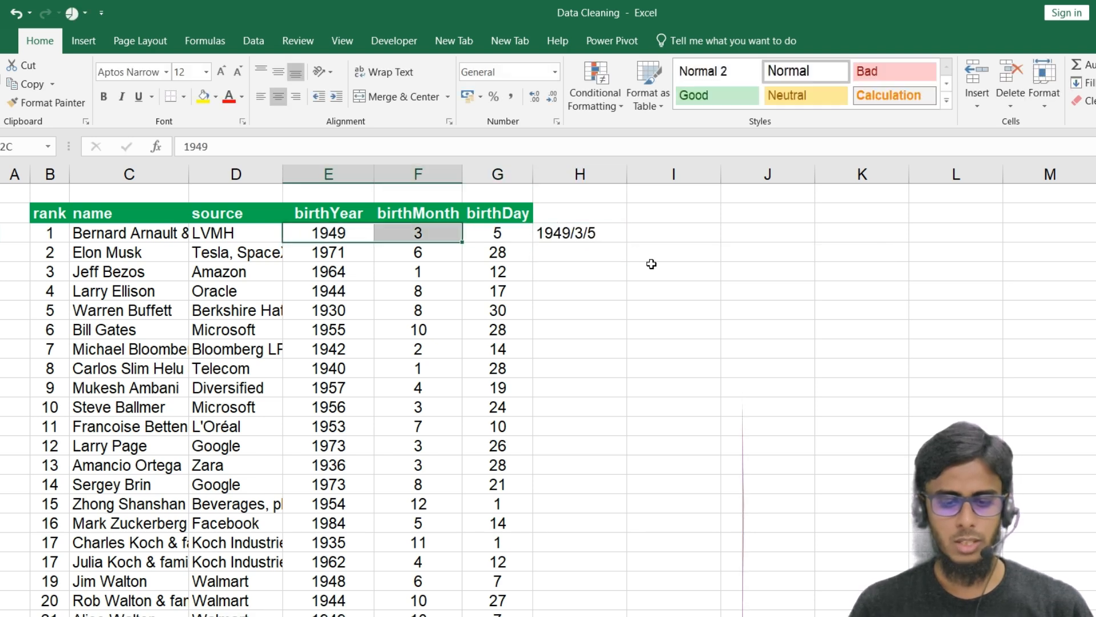
key(Right)
key(Right)
key(Right)
key(Right)
key(Left)
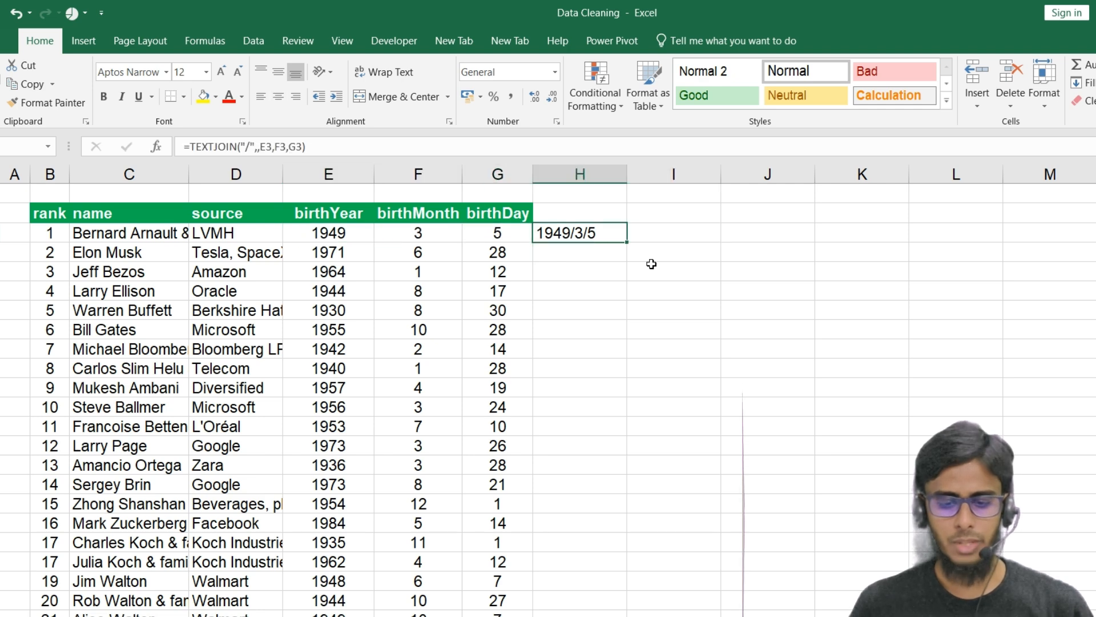
key(Right)
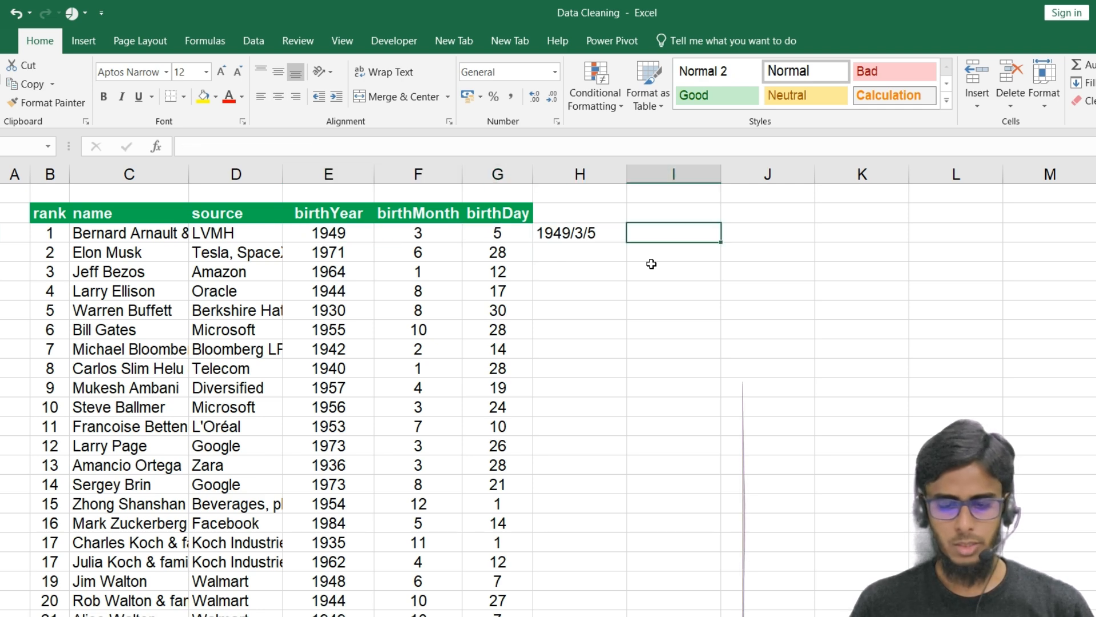
key(Left)
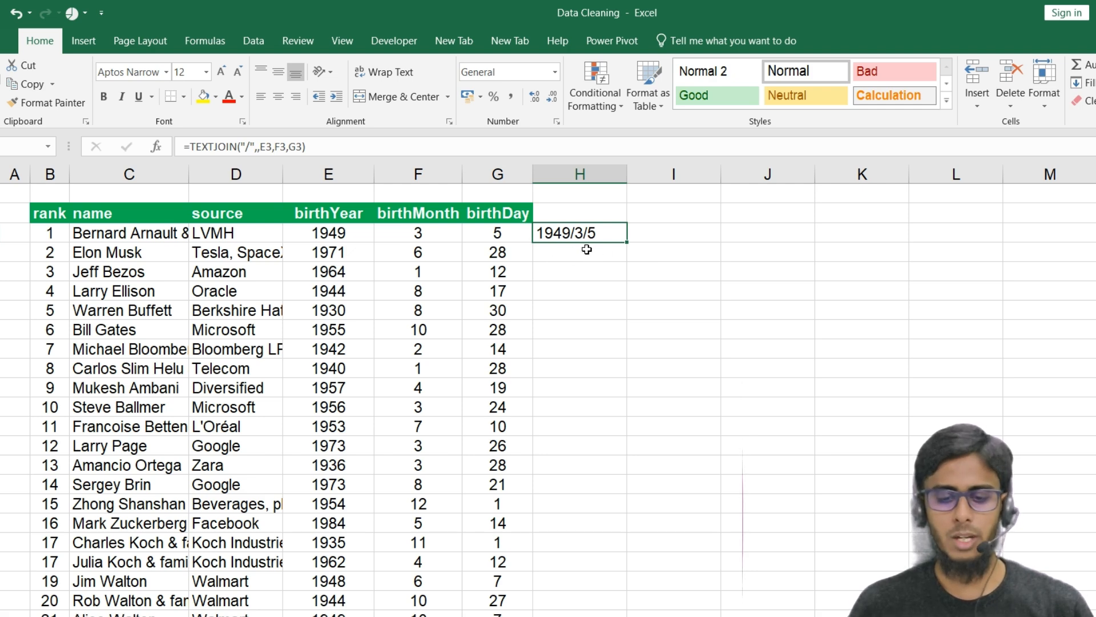
Step: Convert the joined date text in H3 to a date serial number with a DATEVALUE formula in I3
key(Right)
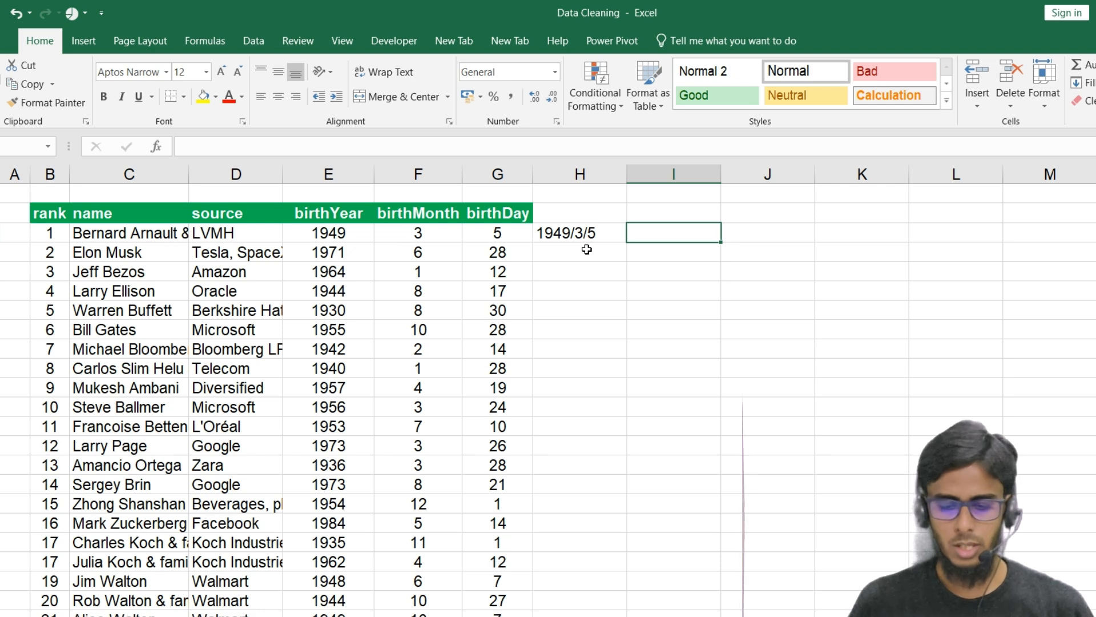
text(=)
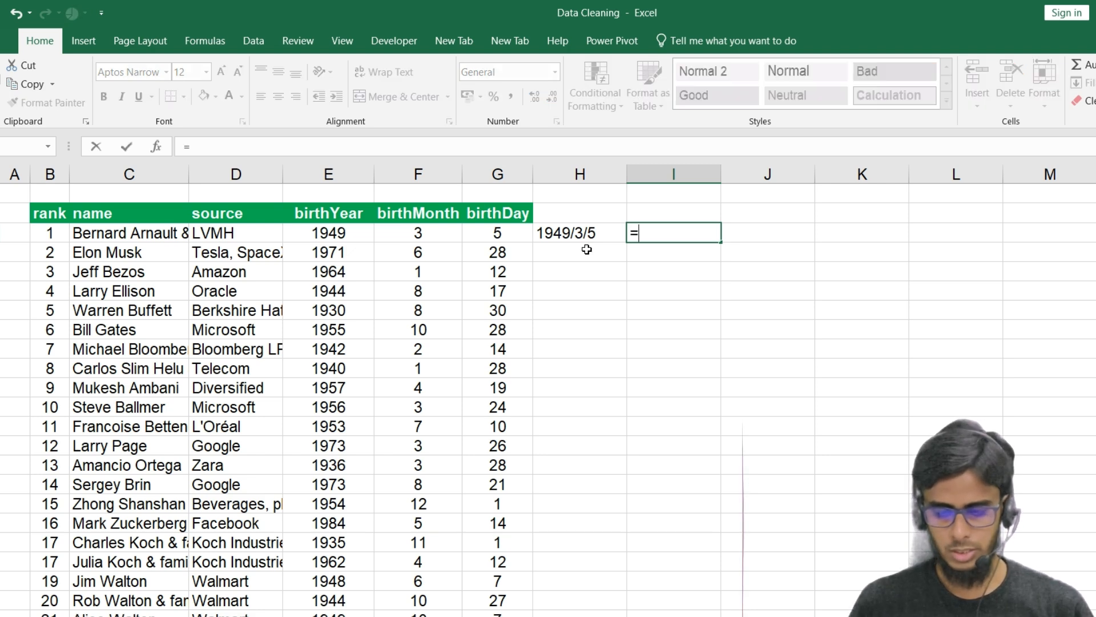
text(dat)
key(Down)
key(Tab)
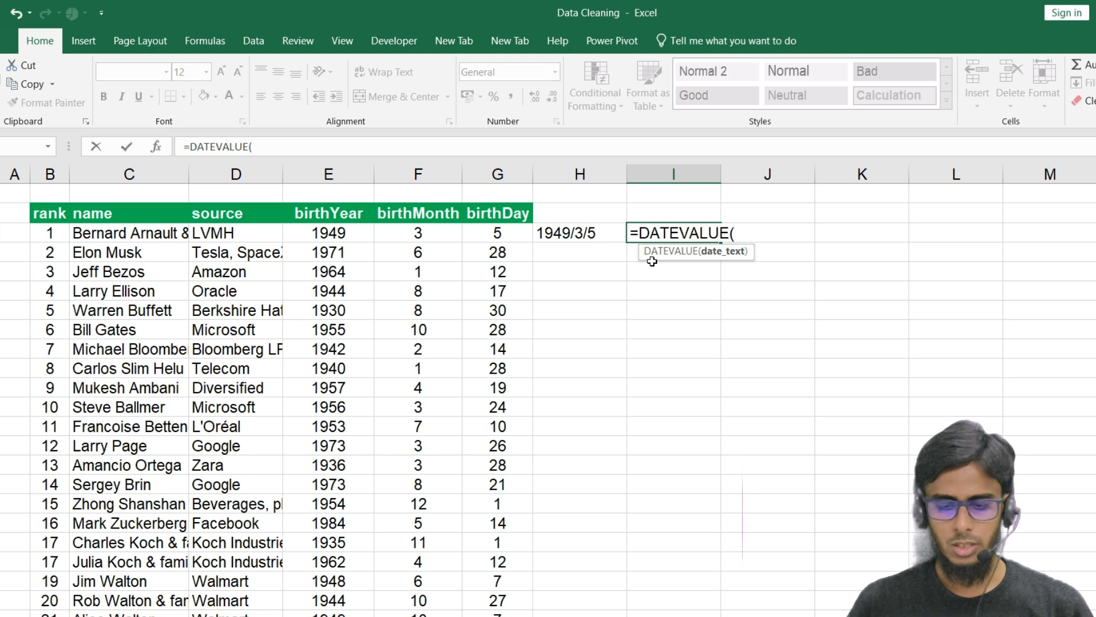
click(568, 238)
key(Return)
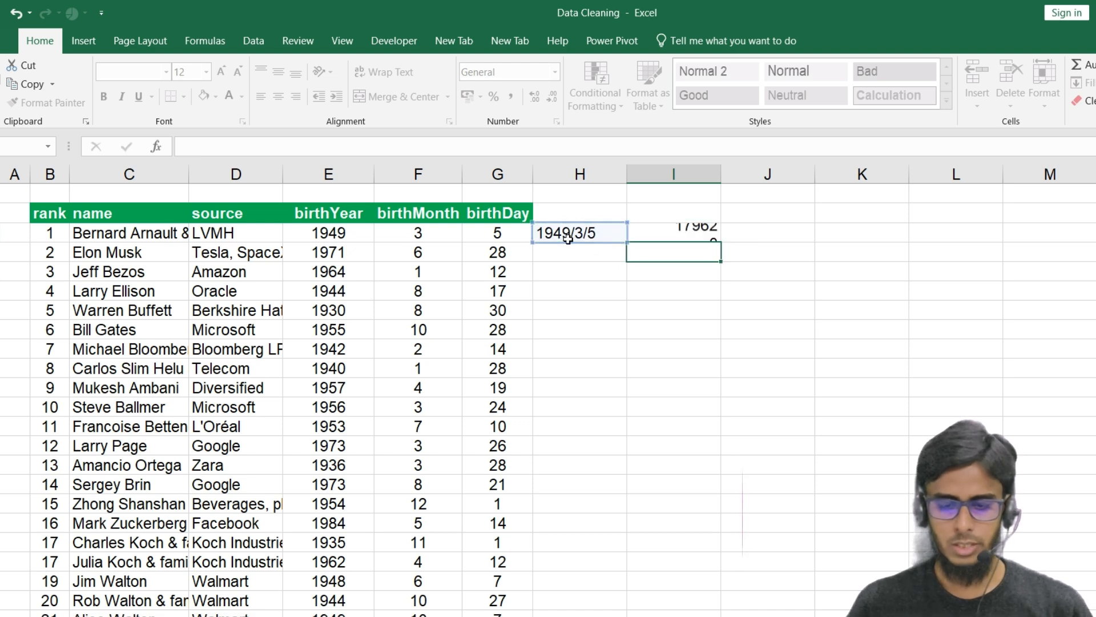
Step: Format the date serial number in I3 as a Long Date
click(681, 235)
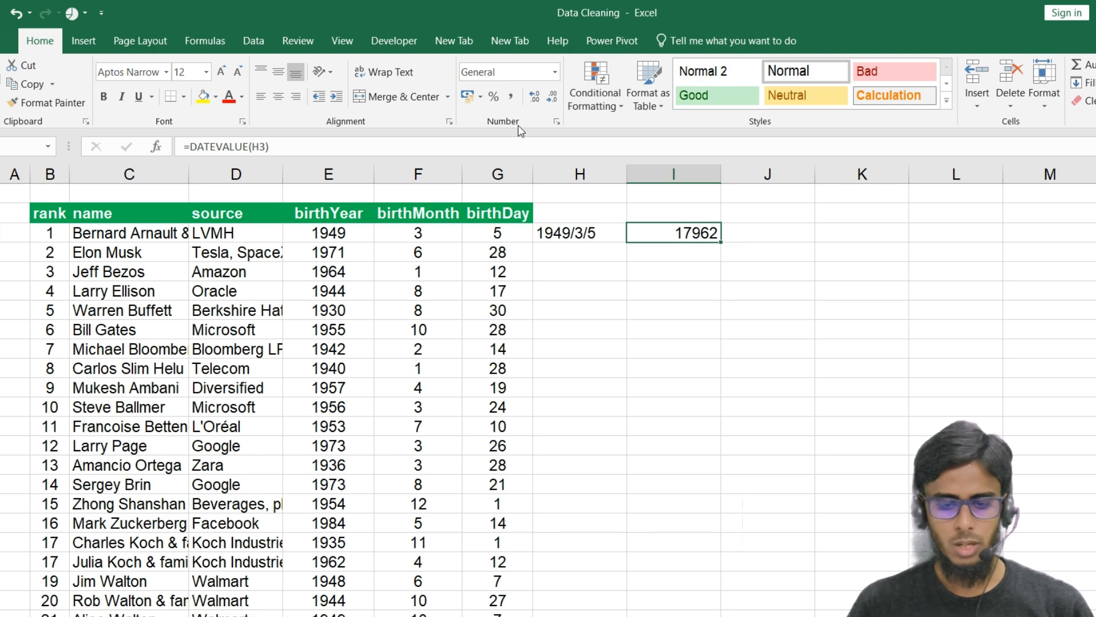
click(556, 72)
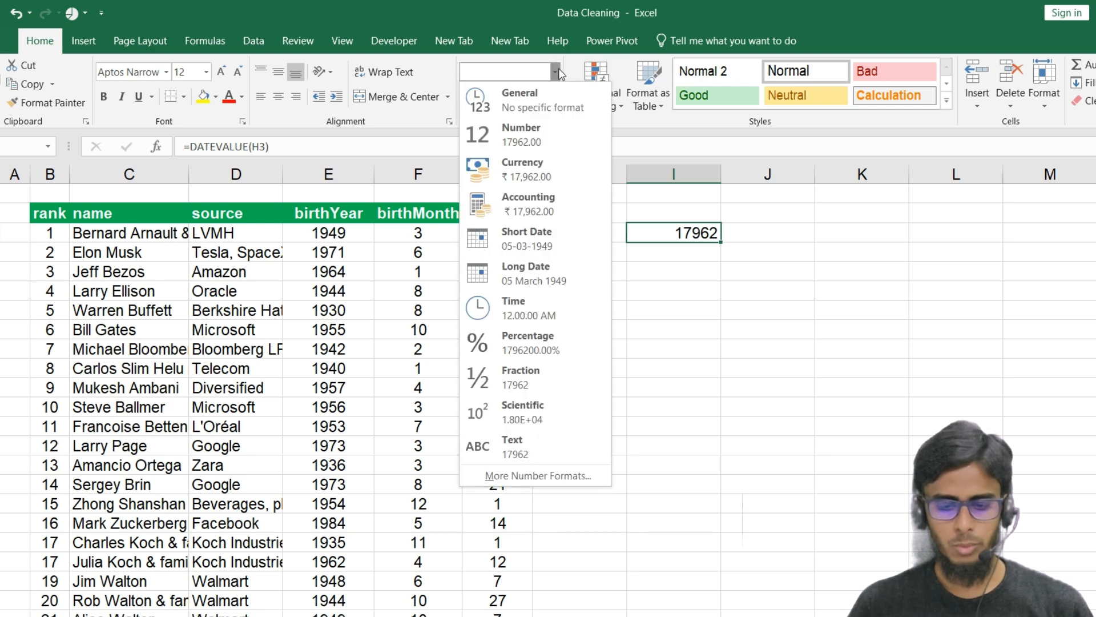
click(535, 276)
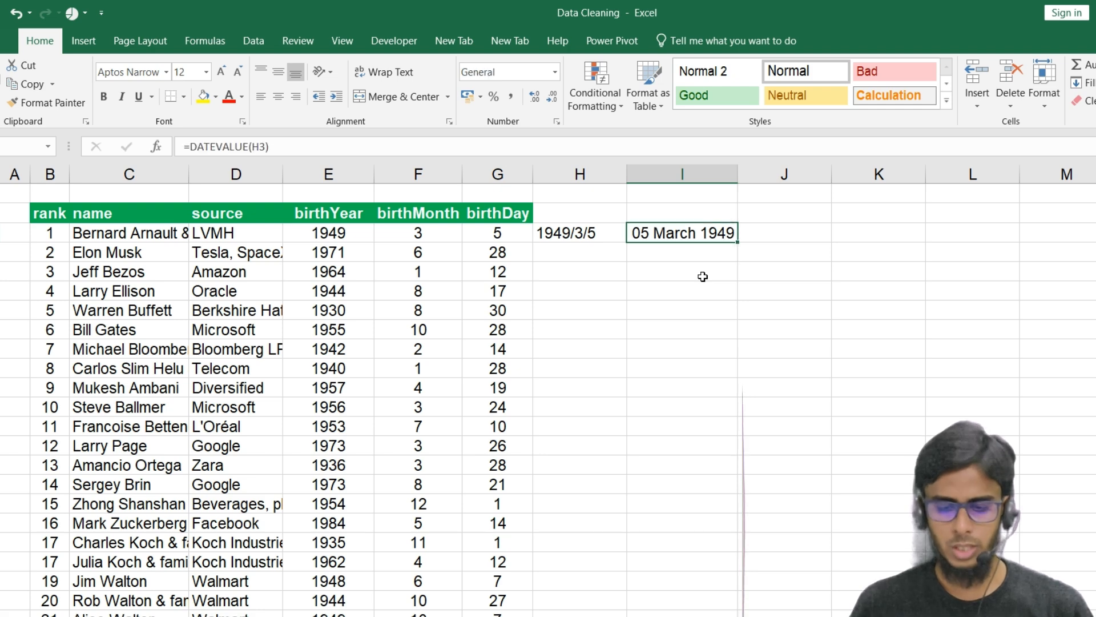
Step: Start a YEARFRAC formula in J4 with the joined date text in H3 as the start date
key(Down)
key(Left)
key(Up)
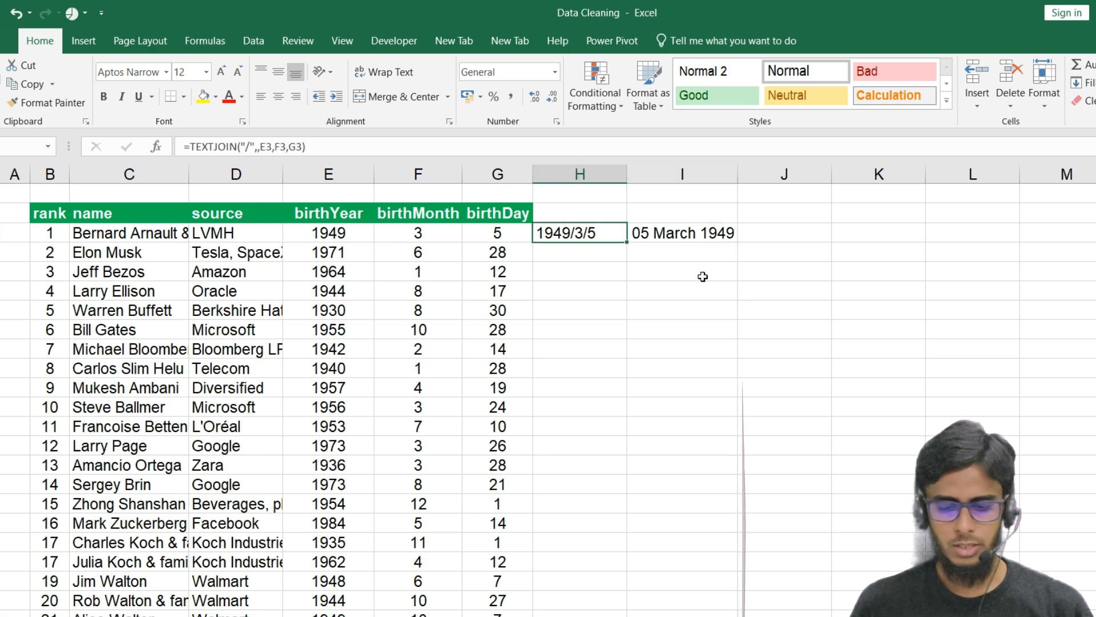
key(Down)
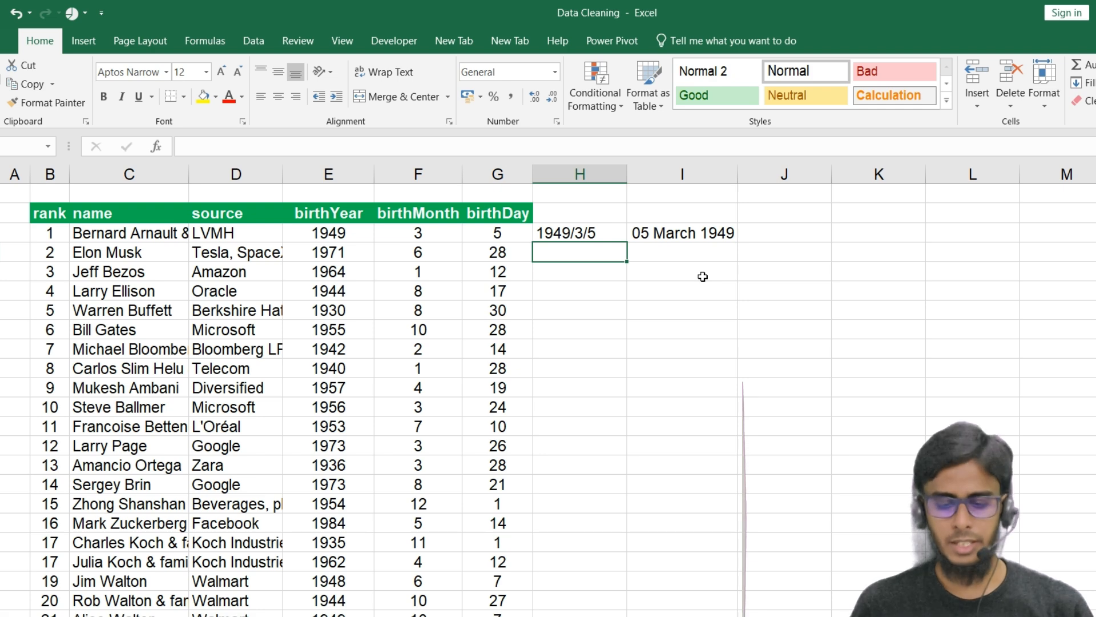
key(Right)
key(Right)
text(=)
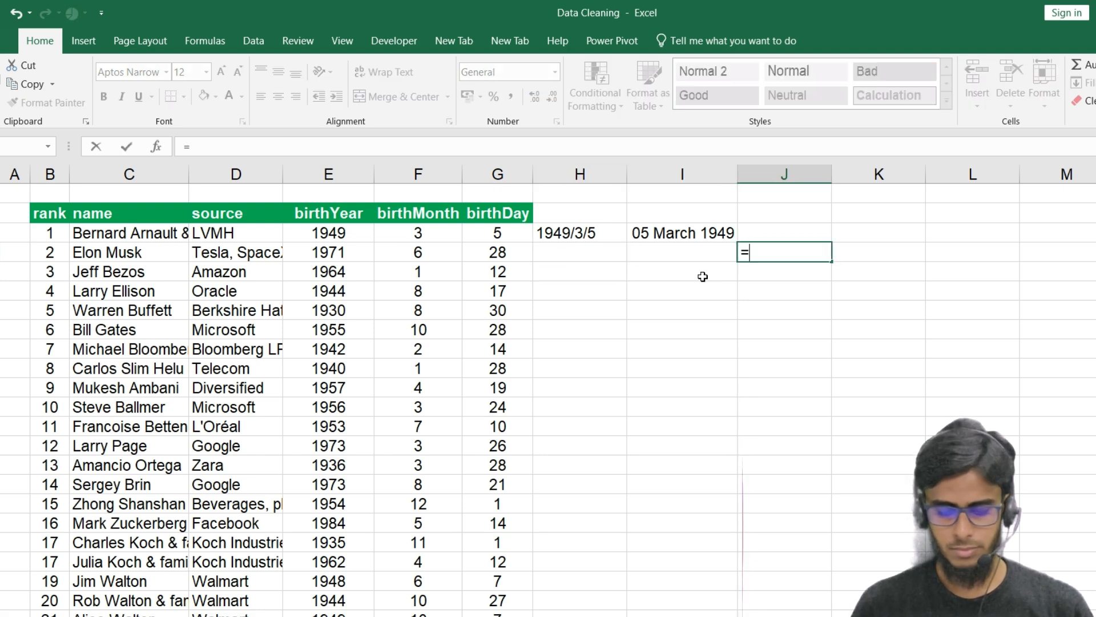
text(year)
key(Down)
key(Tab)
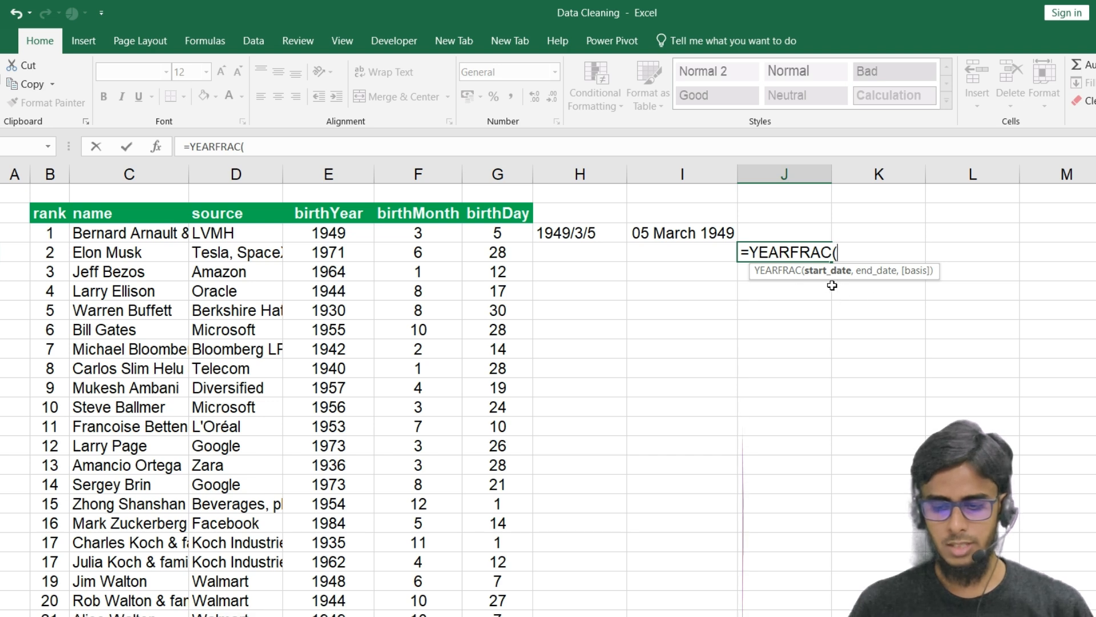
click(575, 231)
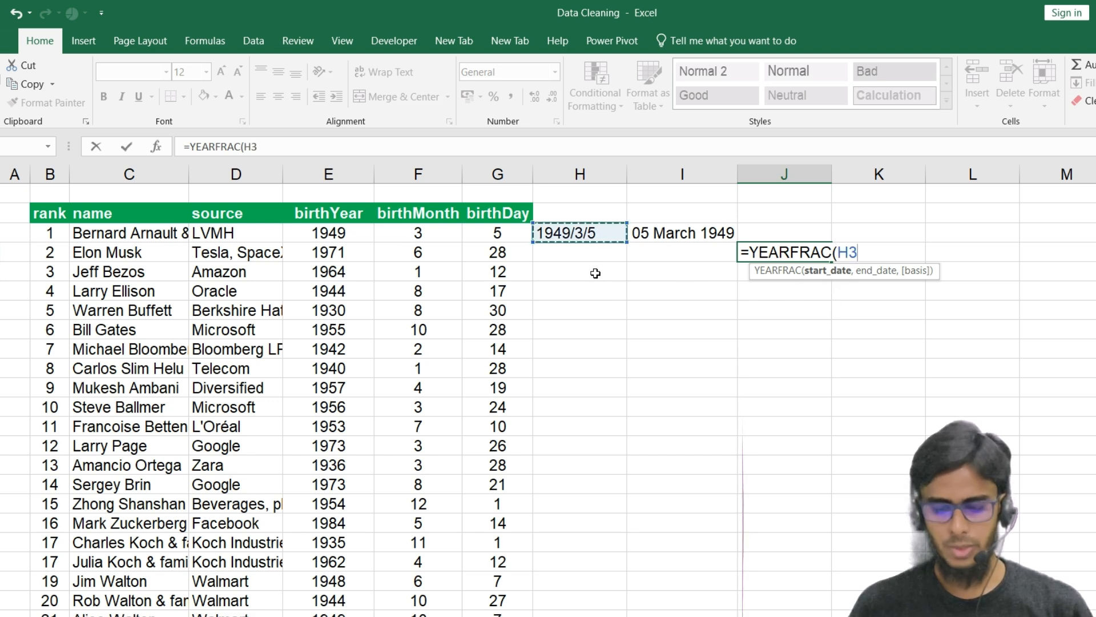
text(,)
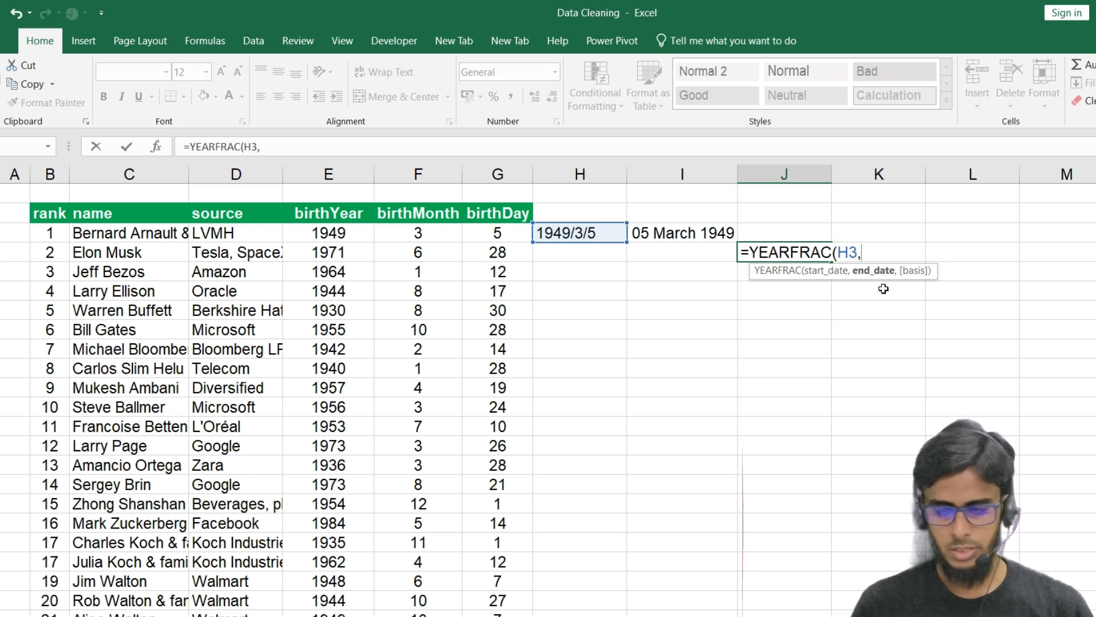
Step: Complete the YEARFRAC formula in J4 with TODAY() as the end date and basis 1 (Actual/actual)
text(tod)
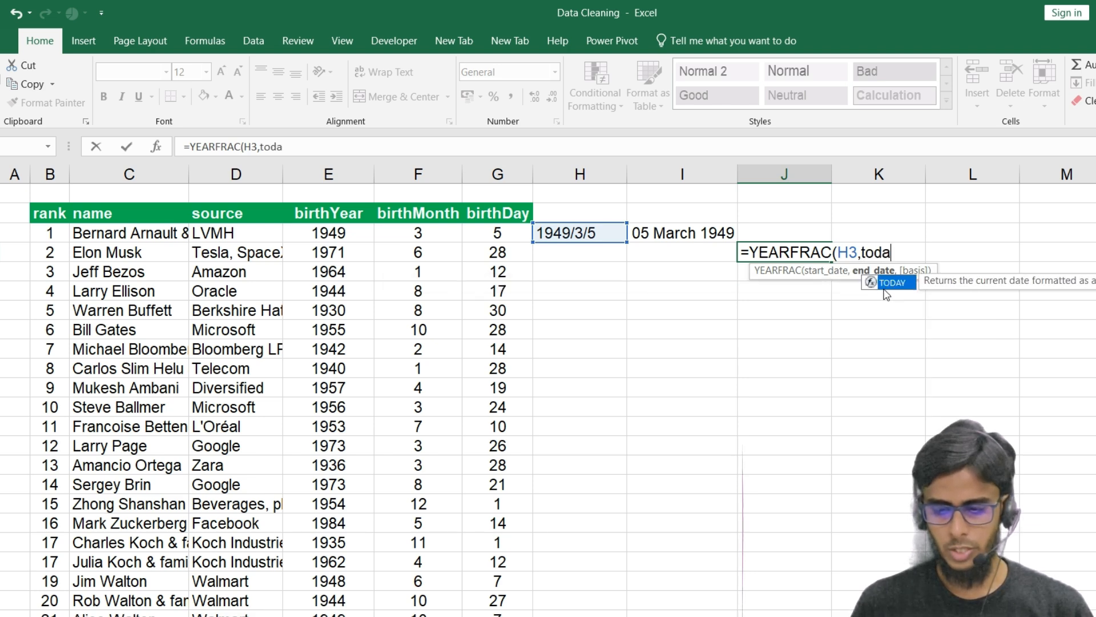
text(a)
double_click(884, 287)
text(),)
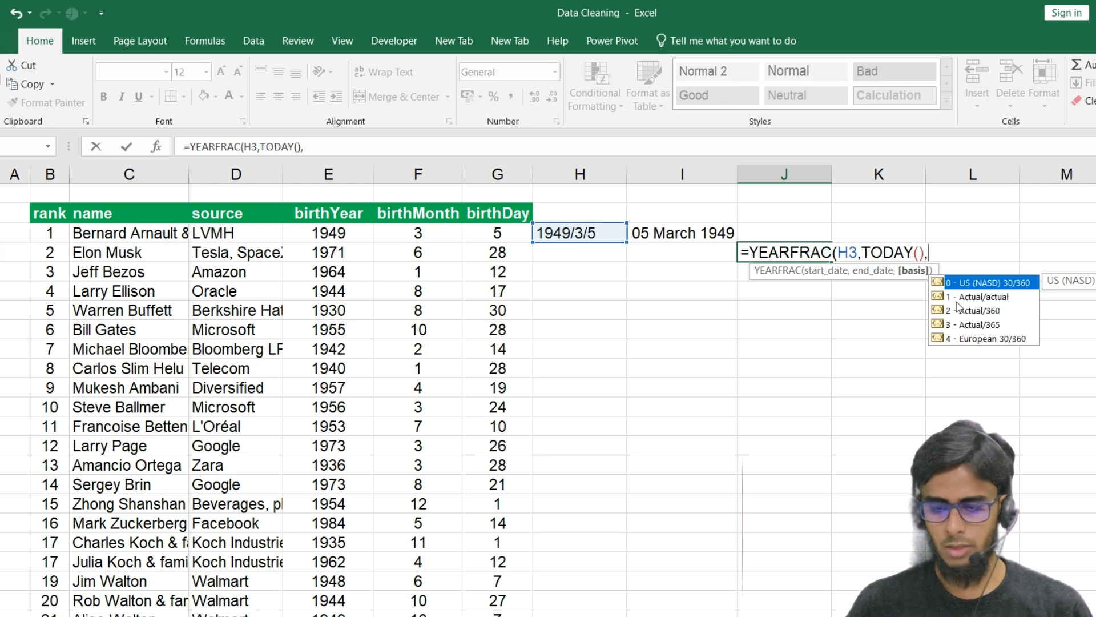
text(1)
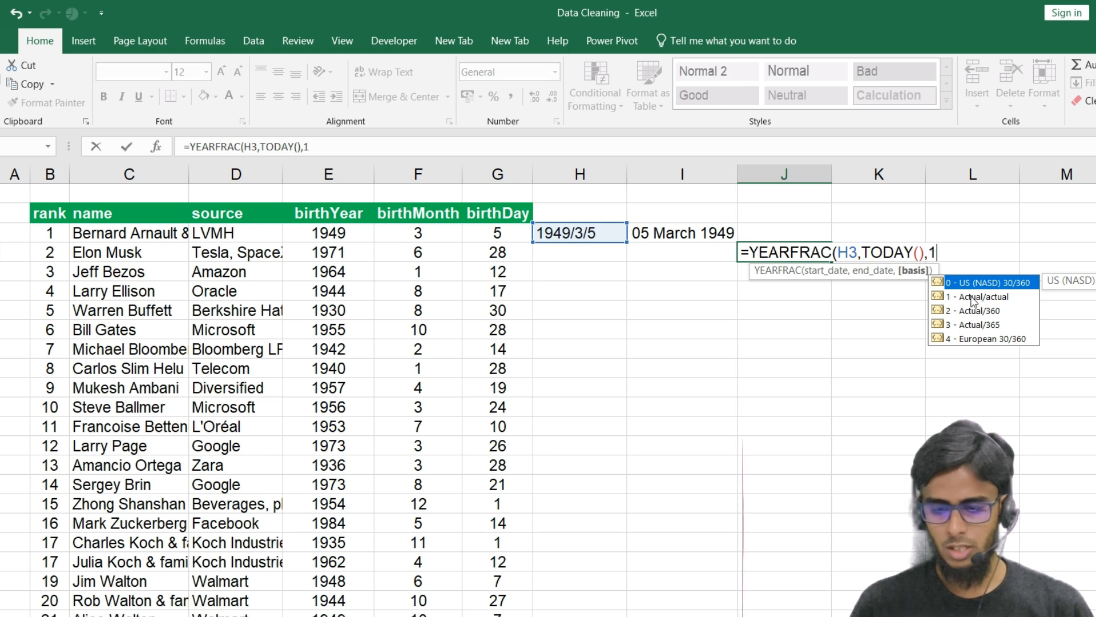
text())
key(Return)
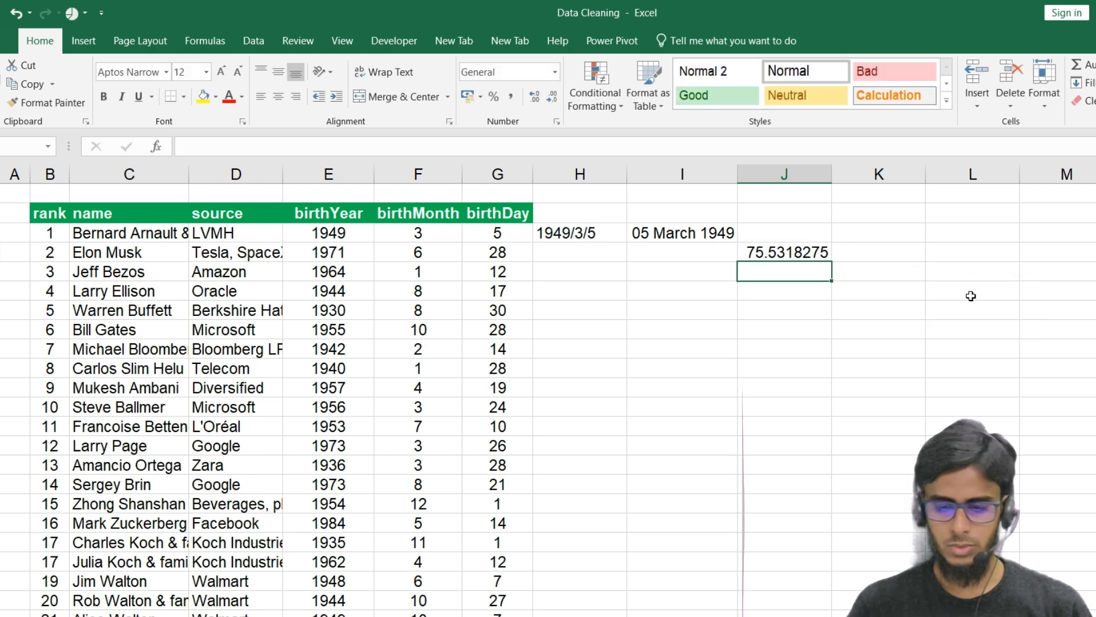
Step: Wrap the YEARFRAC formula in J4 in the TRUNC function to get the age as a whole number
key(Up)
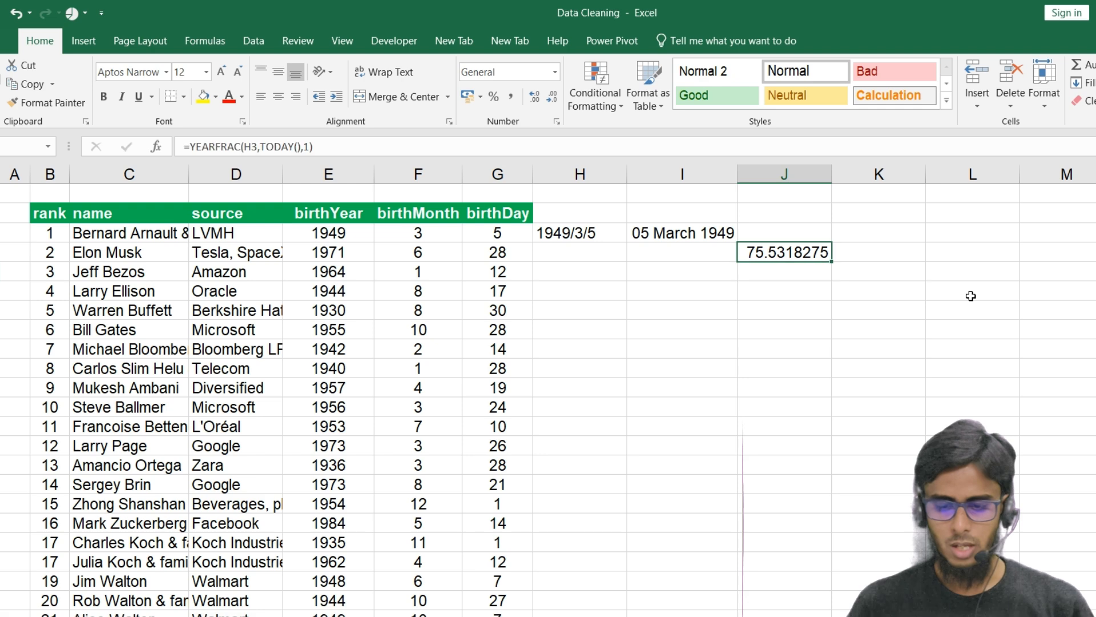
double_click(793, 264)
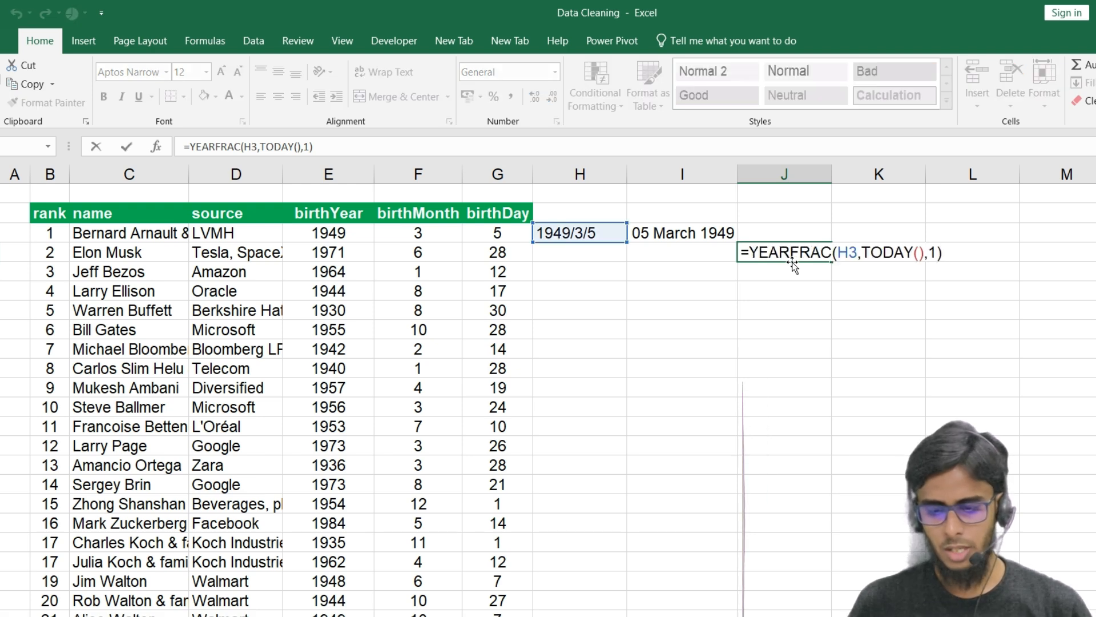
key(Home)
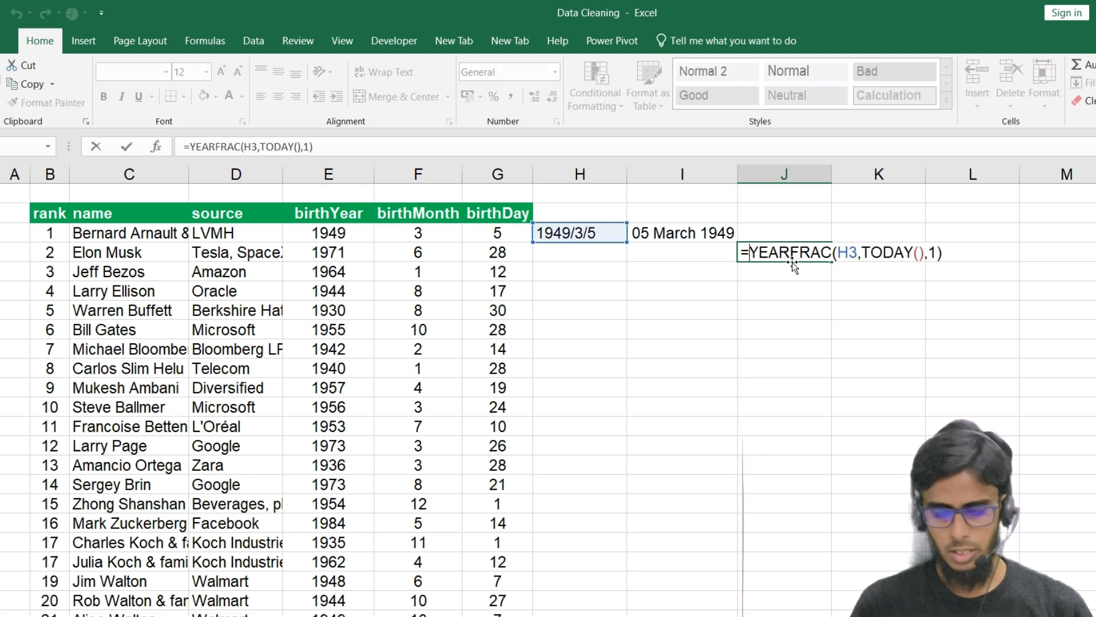
text(tr)
key(Down)
key(Down)
key(Down)
key(Down)
key(Down)
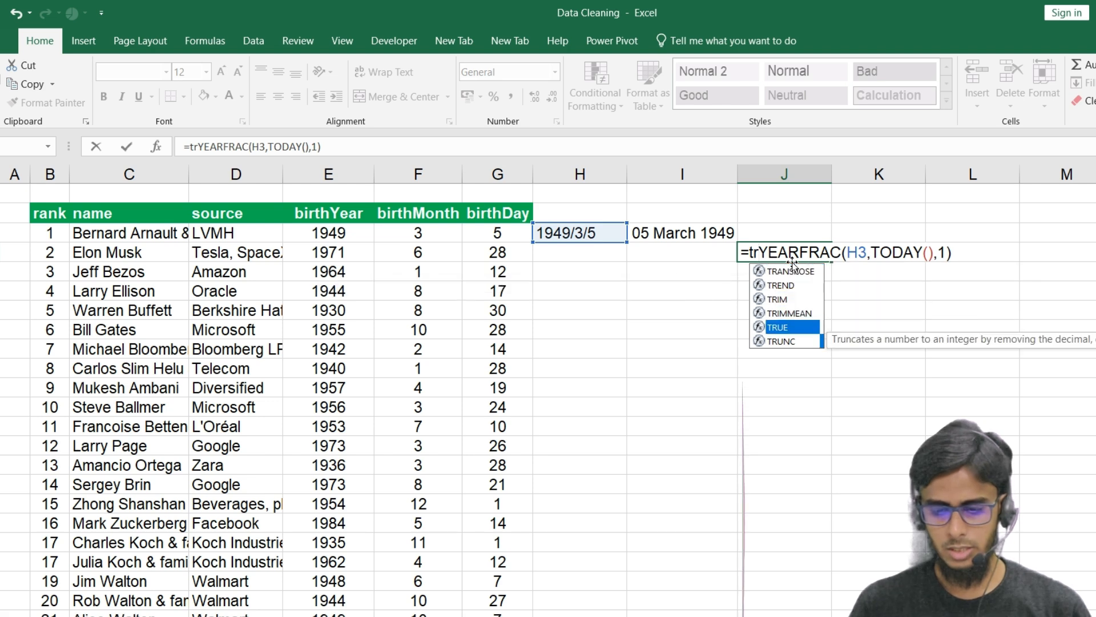
key(Tab)
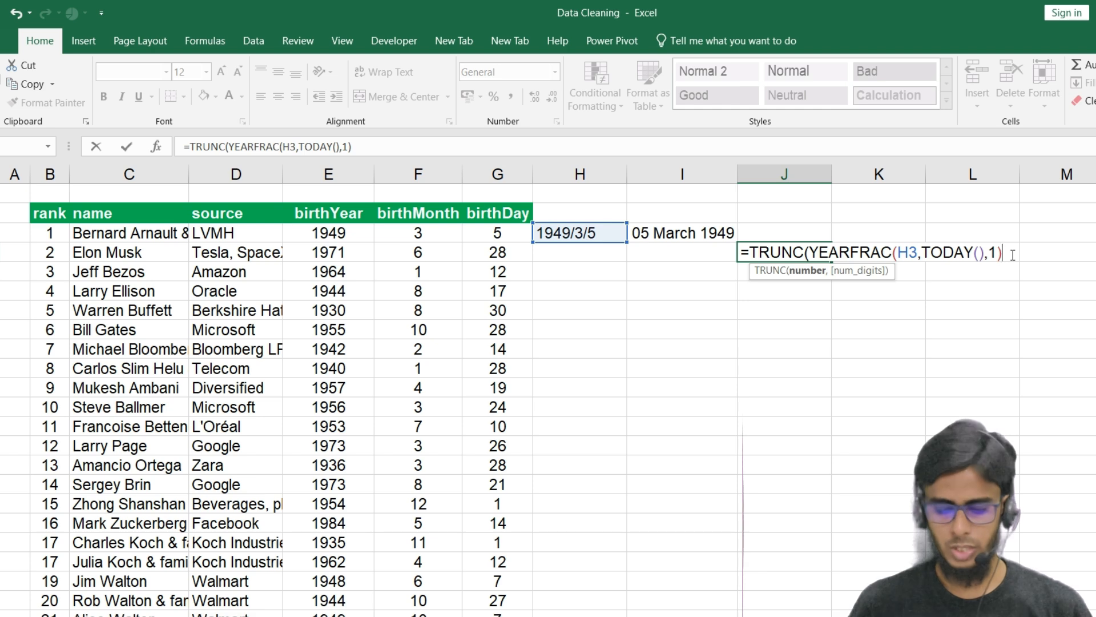
text())
key(Return)
key(Up)
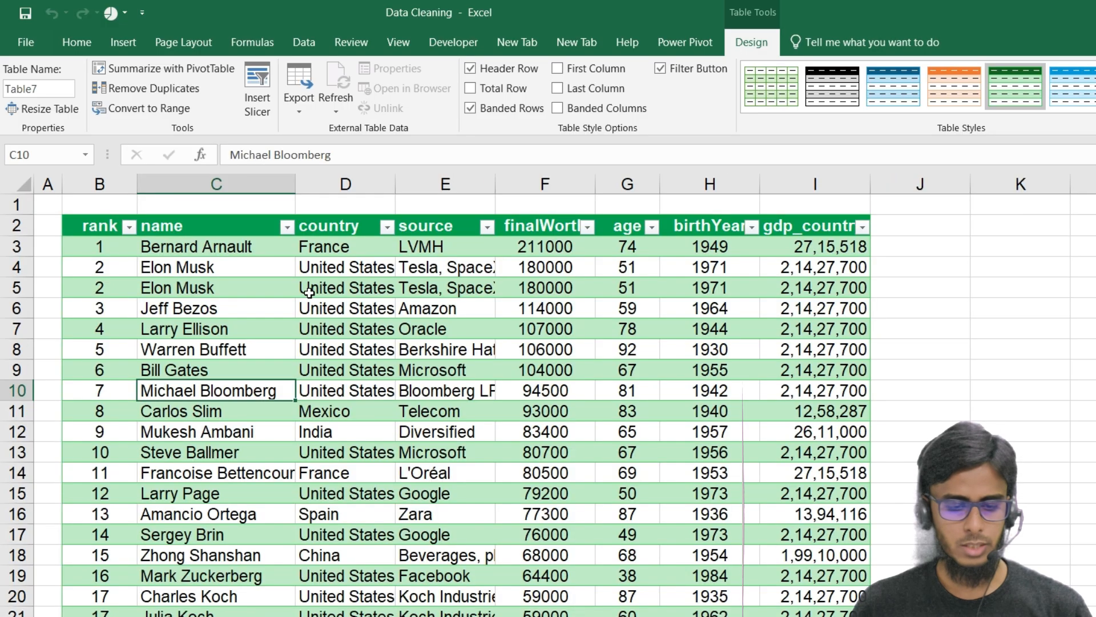
Step: Examine the name column of the table for repeated entries in neighbouring rows
click(309, 293)
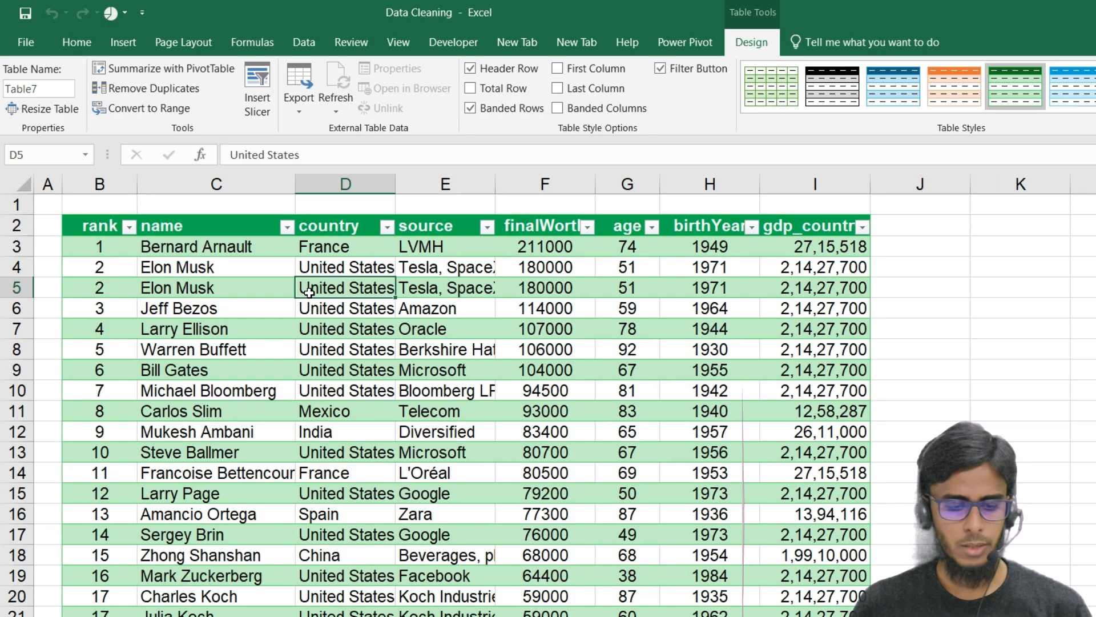
click(184, 229)
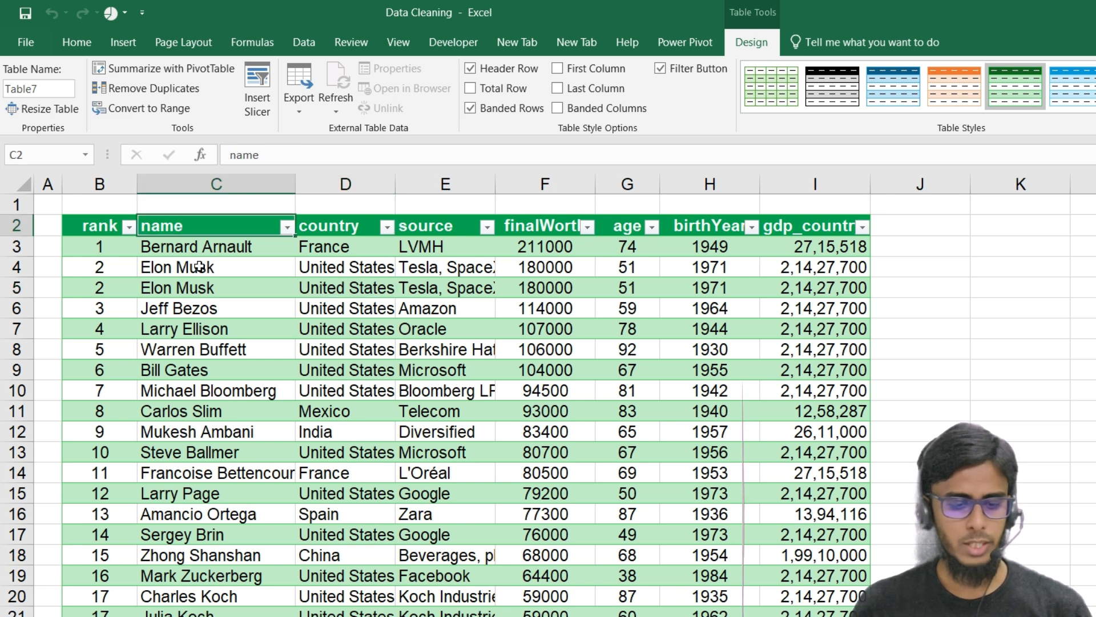
drag(200, 267, 201, 303)
click(202, 306)
click(223, 349)
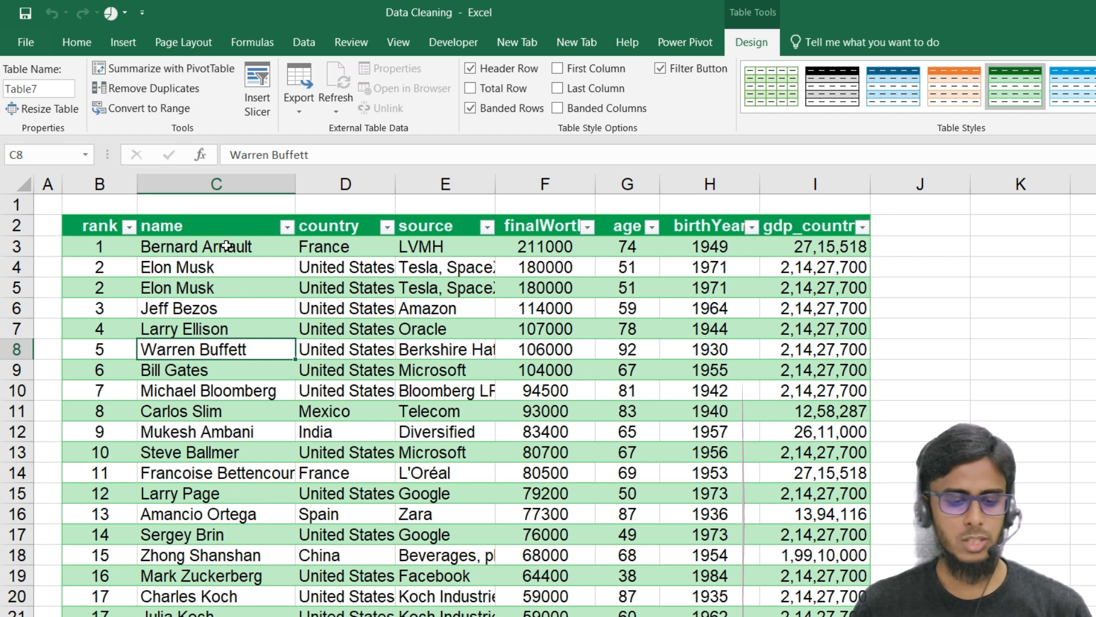
click(223, 228)
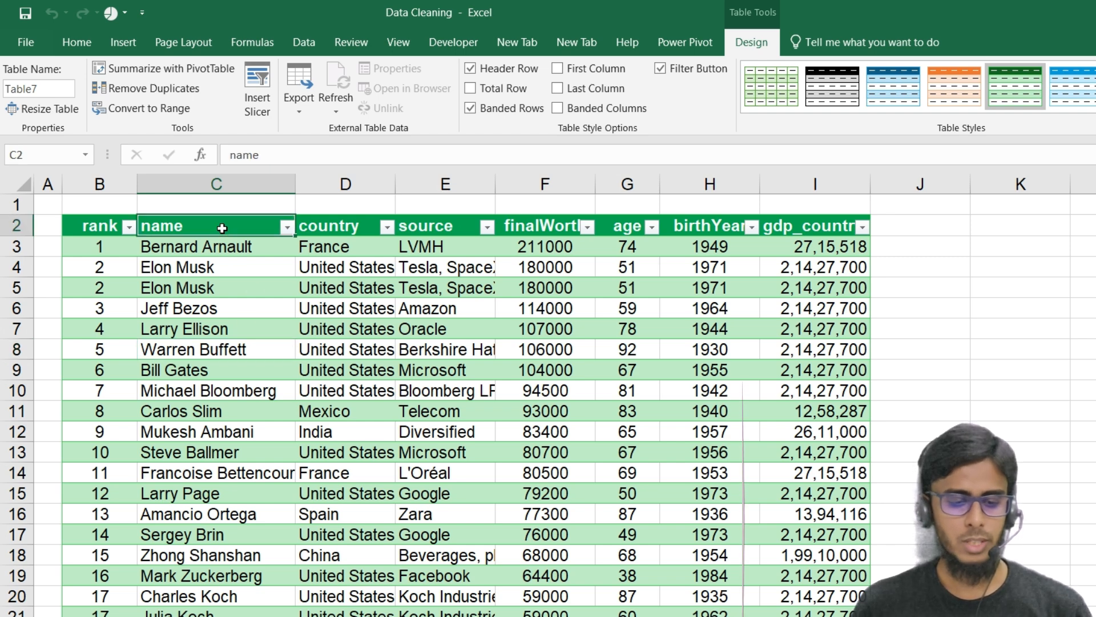
click(216, 184)
click(207, 232)
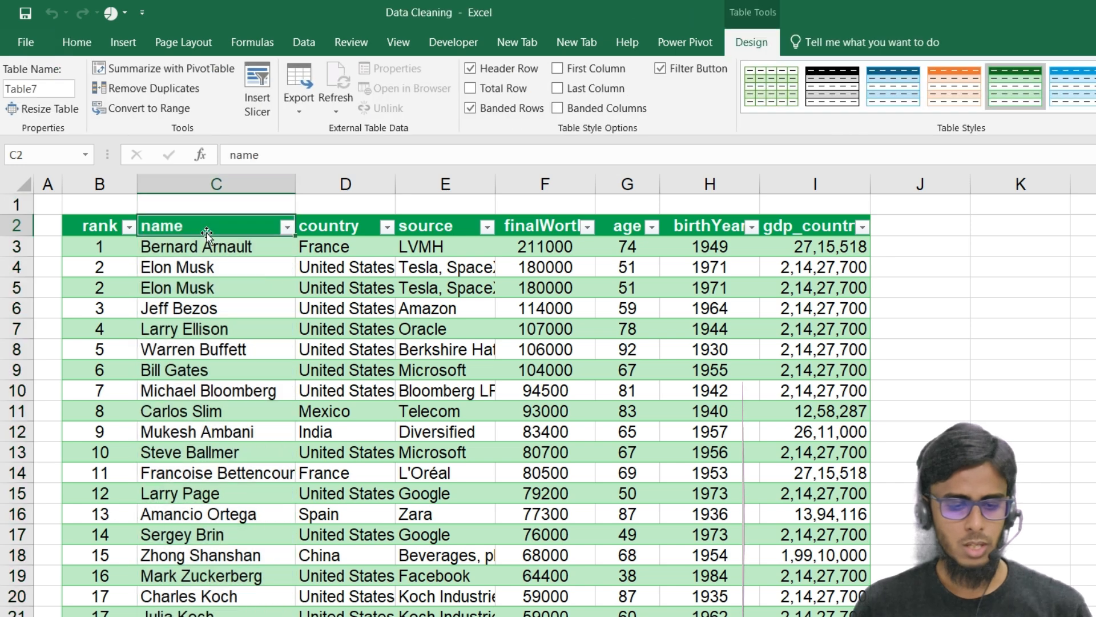
Step: Load the whole ranked table with its name, country and source columns into the Power Query Editor
scroll(211, 257, down, 20)
click(302, 45)
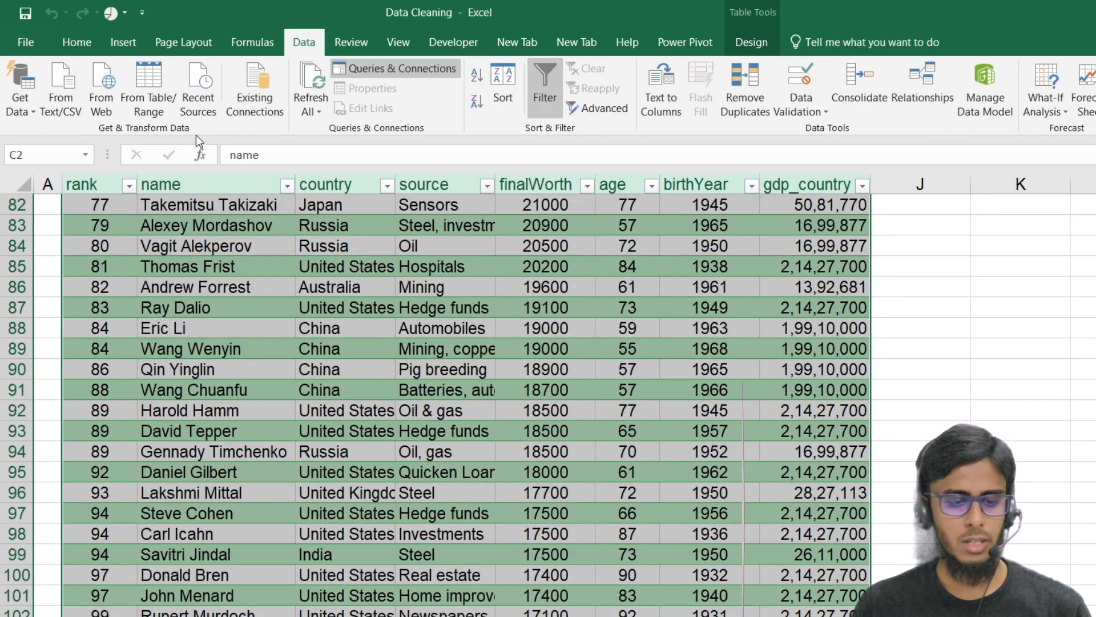
click(142, 83)
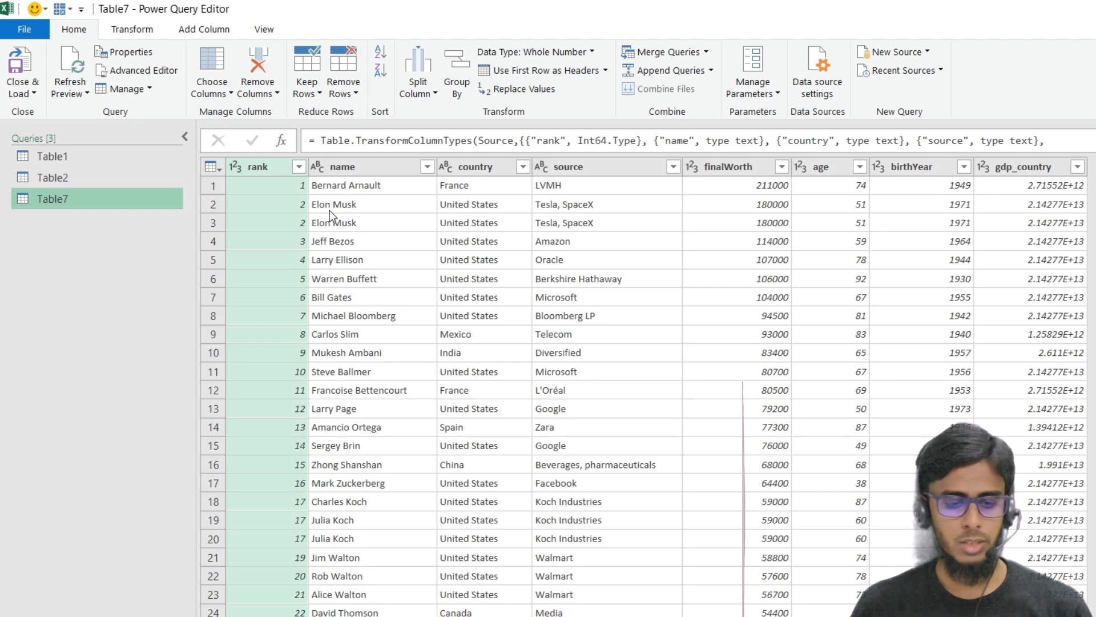
Step: Remove the duplicate rows based on the name column
click(357, 166)
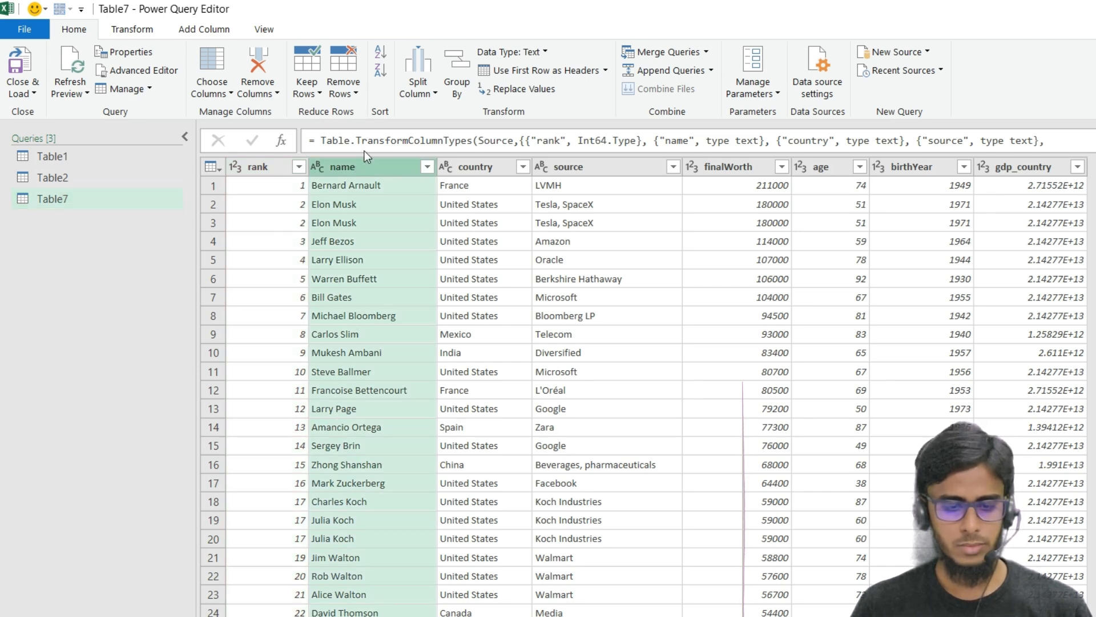
click(356, 92)
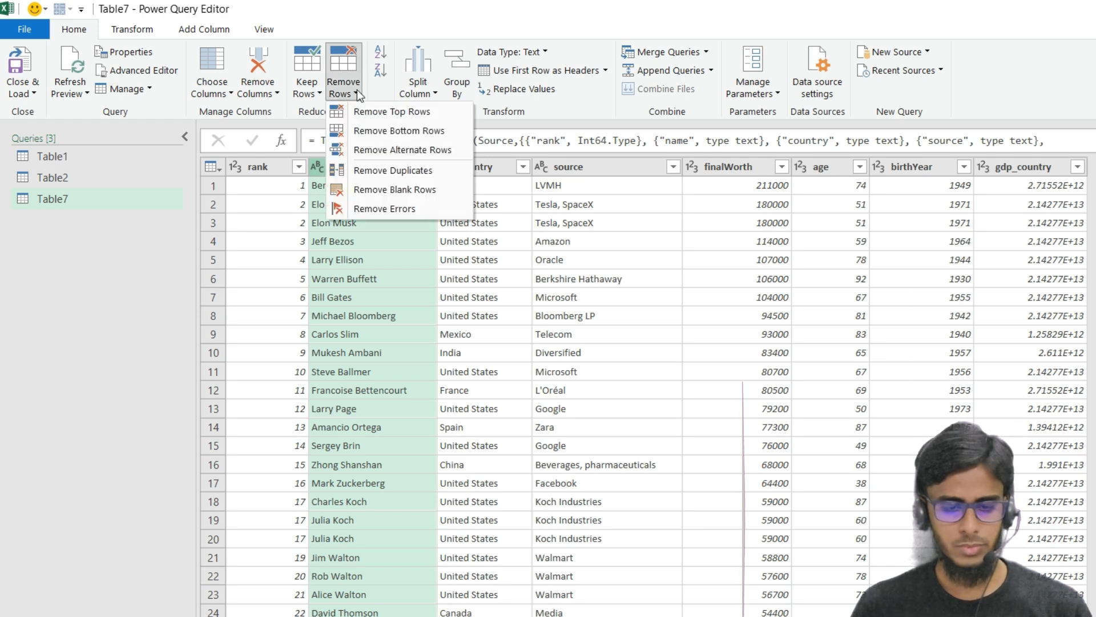
click(363, 170)
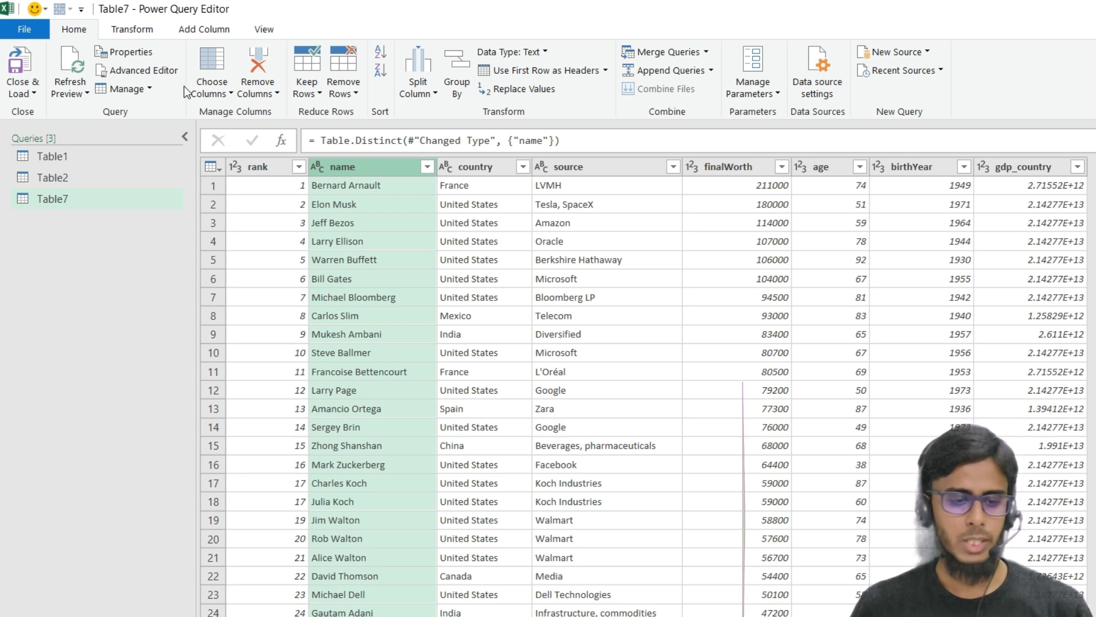
Step: Split the name column by delimiter, using Space at each occurrence of the delimiter
click(130, 30)
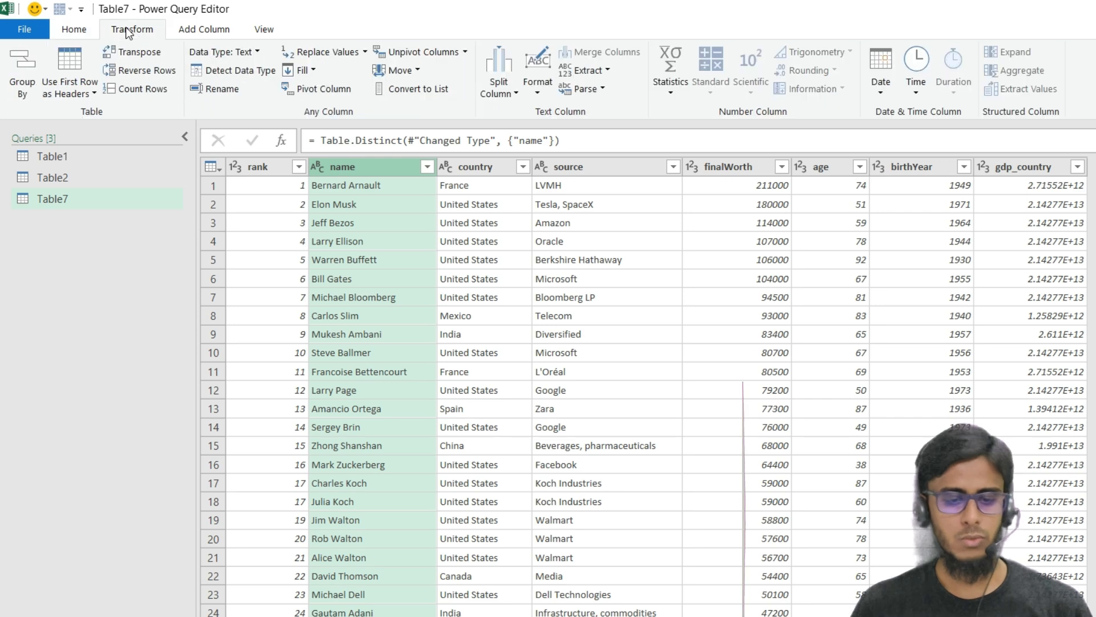
click(500, 90)
click(530, 112)
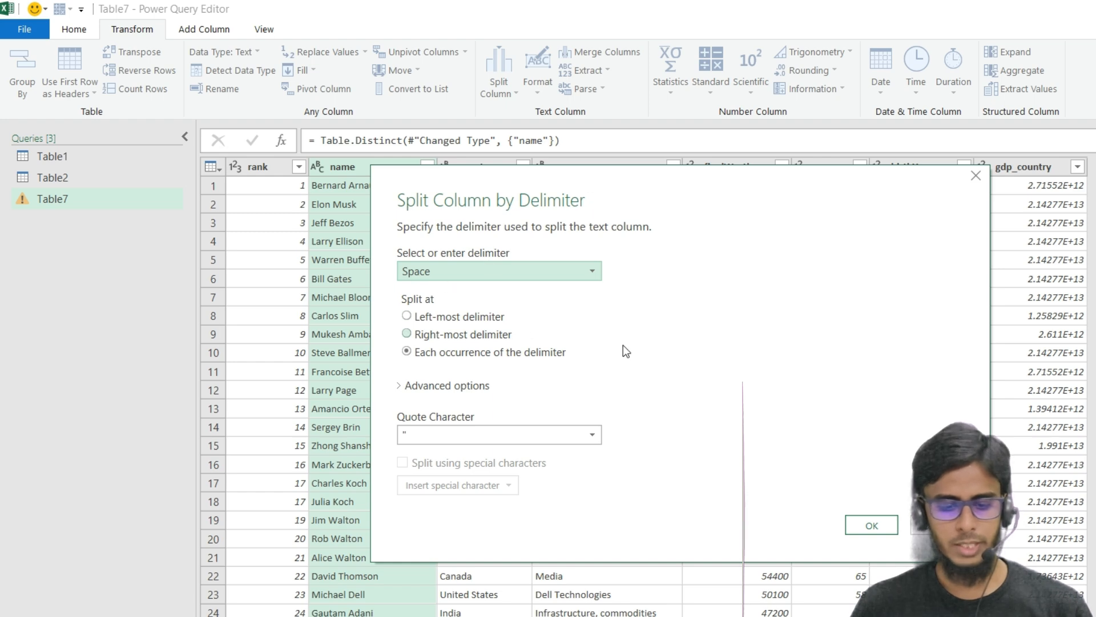
click(870, 525)
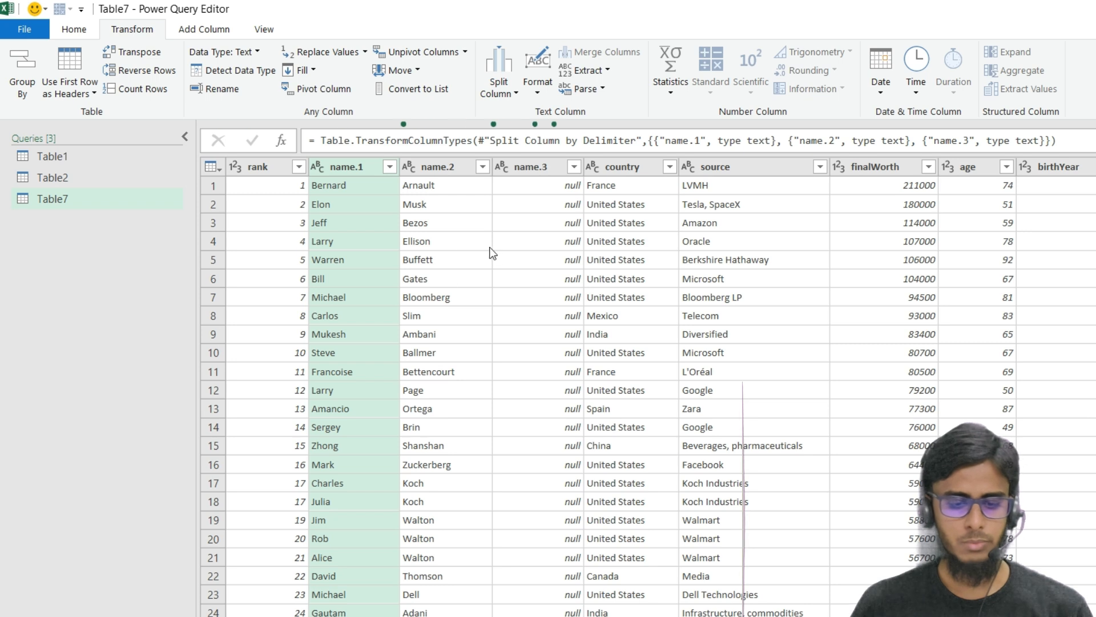
Step: Rename the name.1 column as First Name
double_click(352, 164)
text(F)
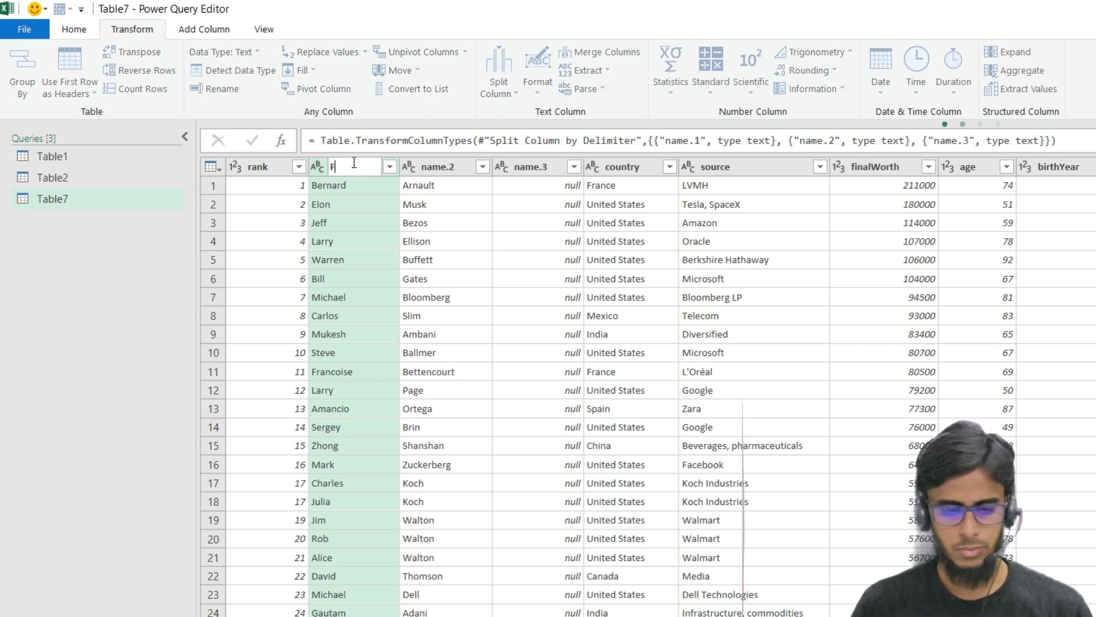
text(irst Name)
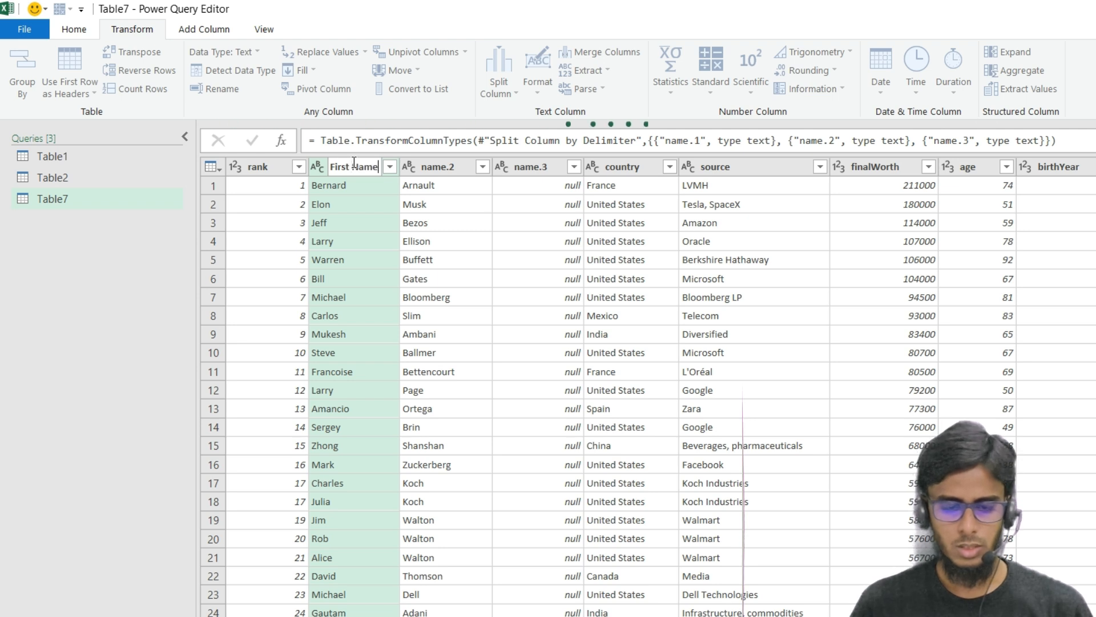
key(Return)
Step: Rename the name.2 column as Last Name
double_click(454, 170)
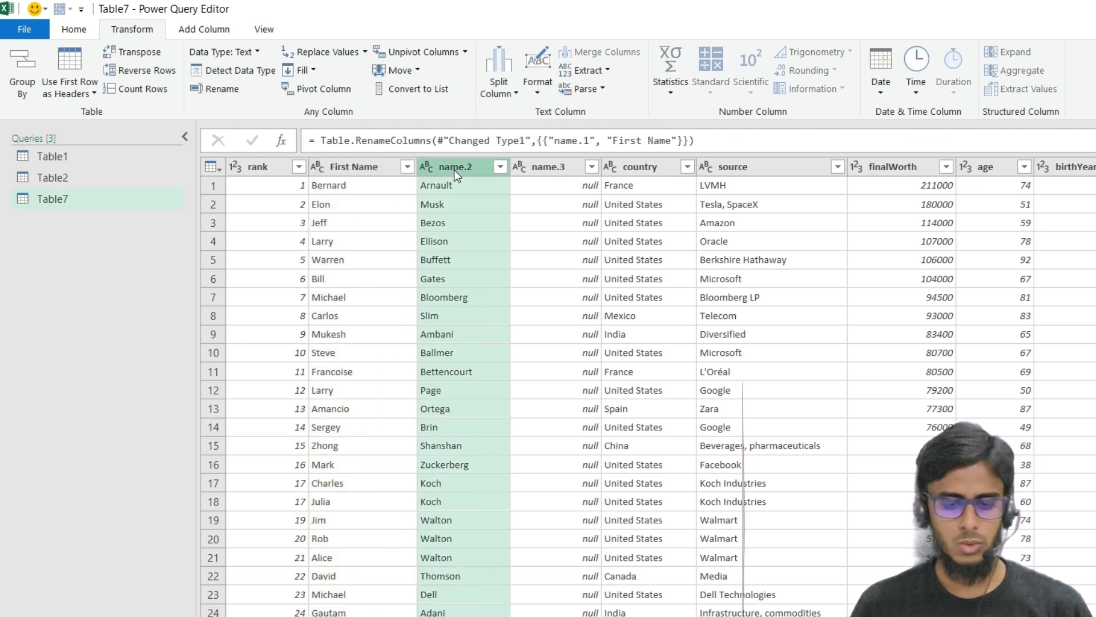
text(Last)
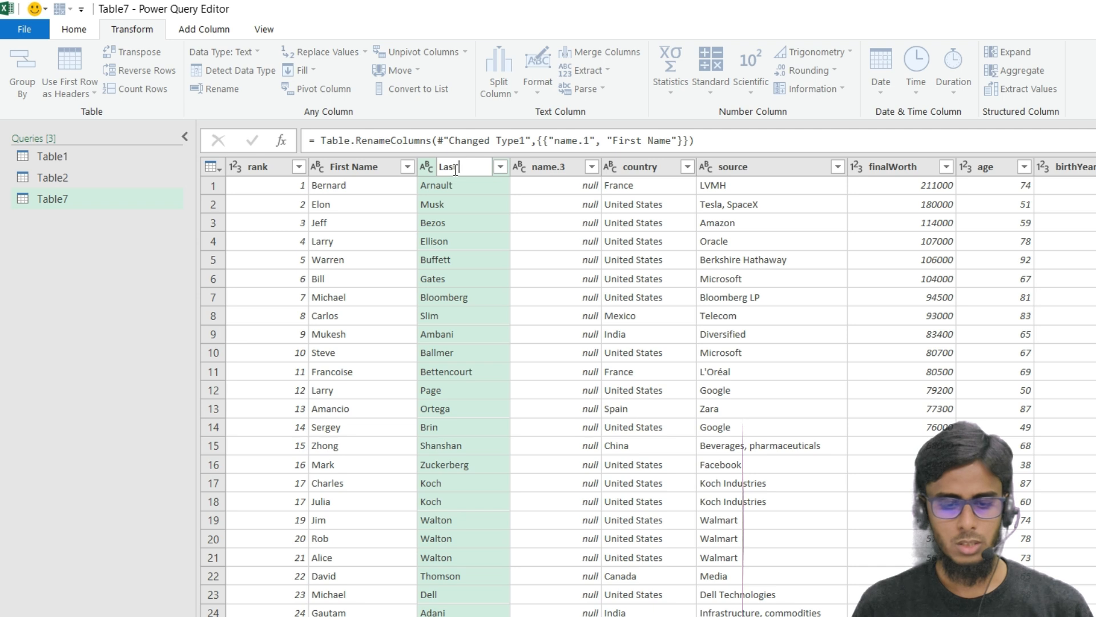
text( Name)
key(Return)
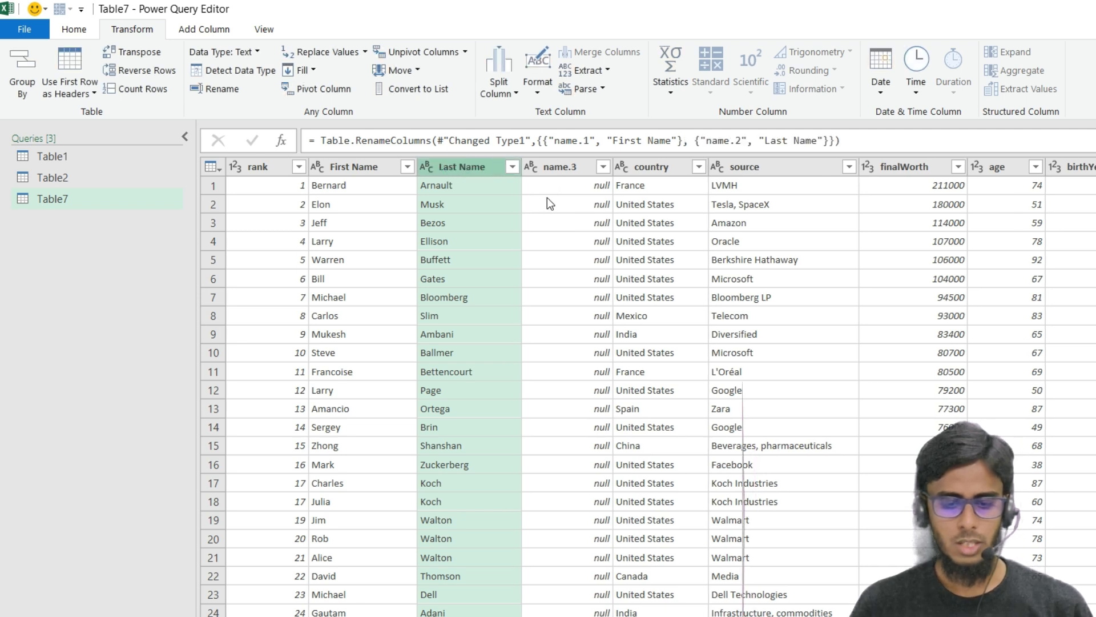
Step: Remove the name.3 column from the query
click(562, 172)
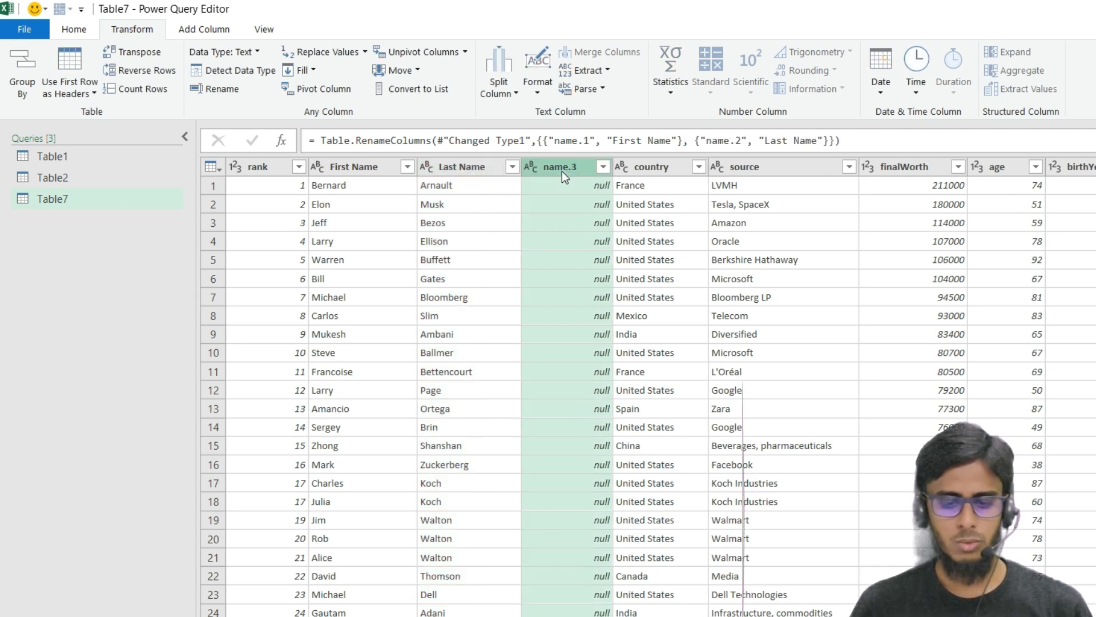
right_click(562, 171)
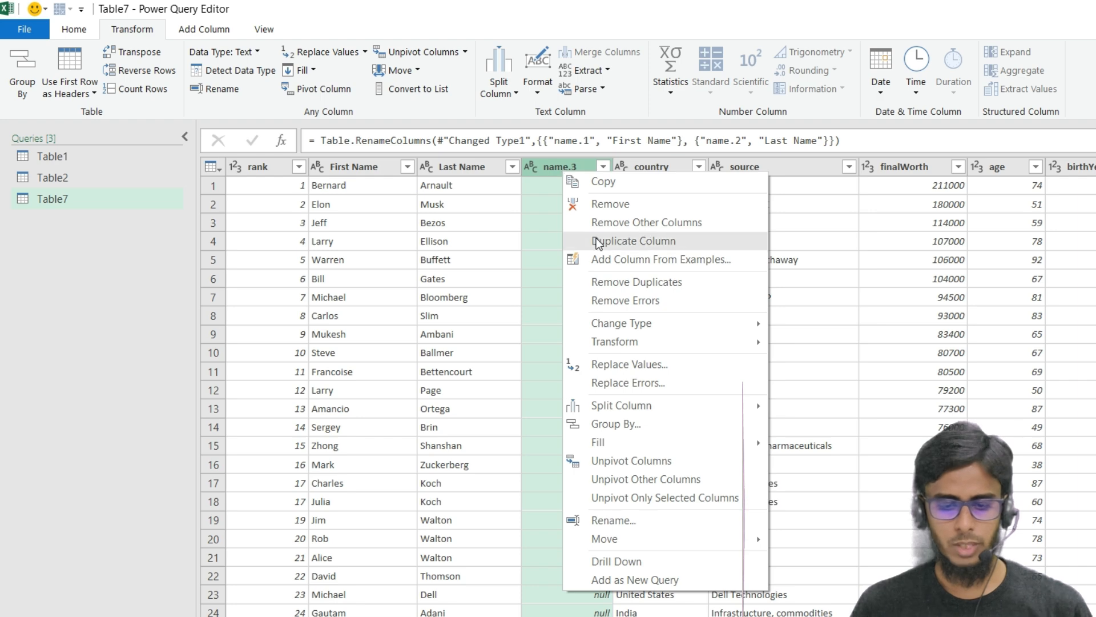
click(597, 205)
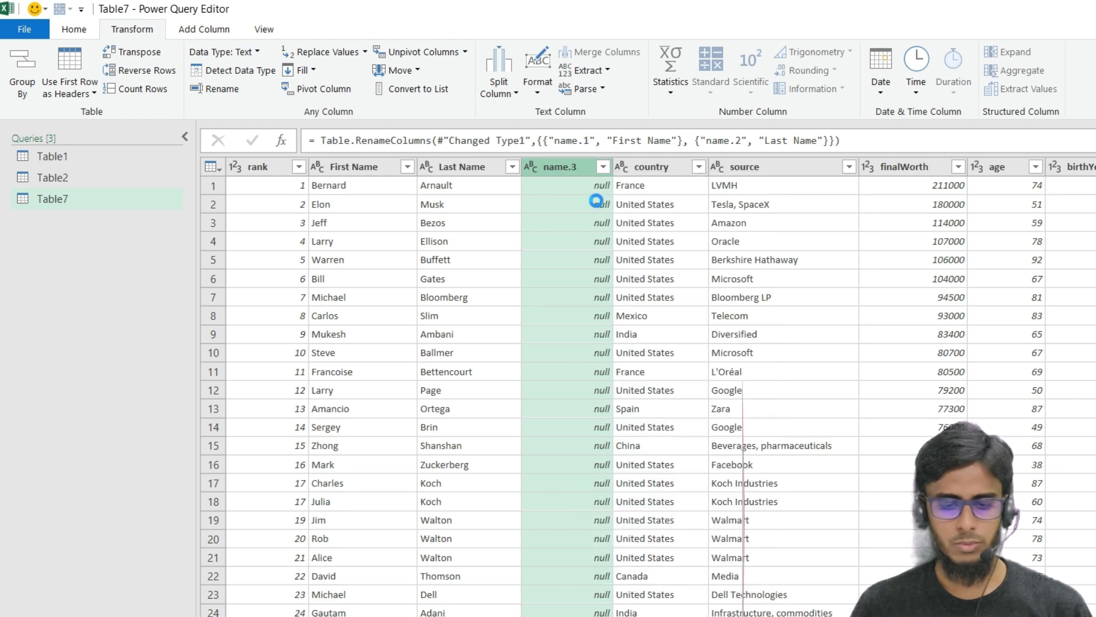
click(433, 204)
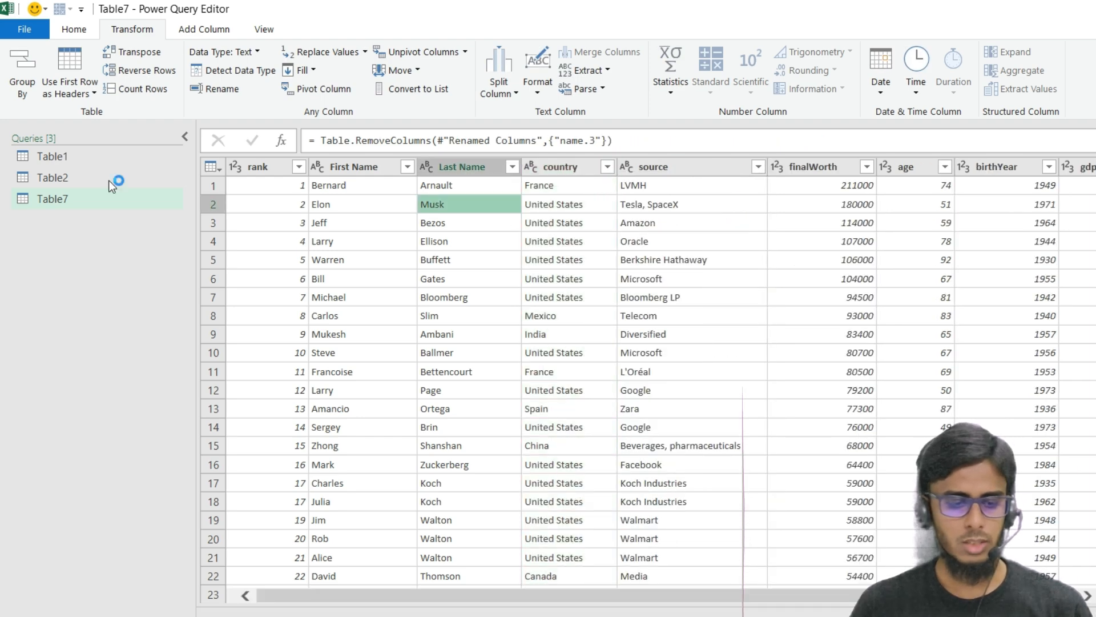
Step: Close the Power Query Editor and load the cleaned table into the Excel workbook, dismissing the file import dialog
click(75, 30)
click(35, 93)
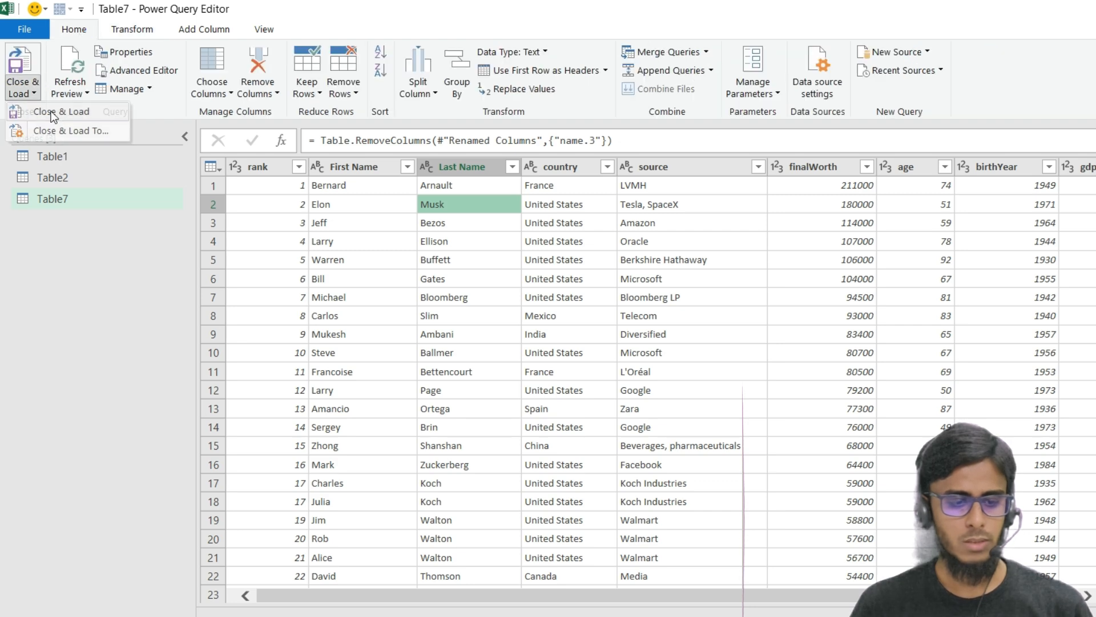
click(36, 111)
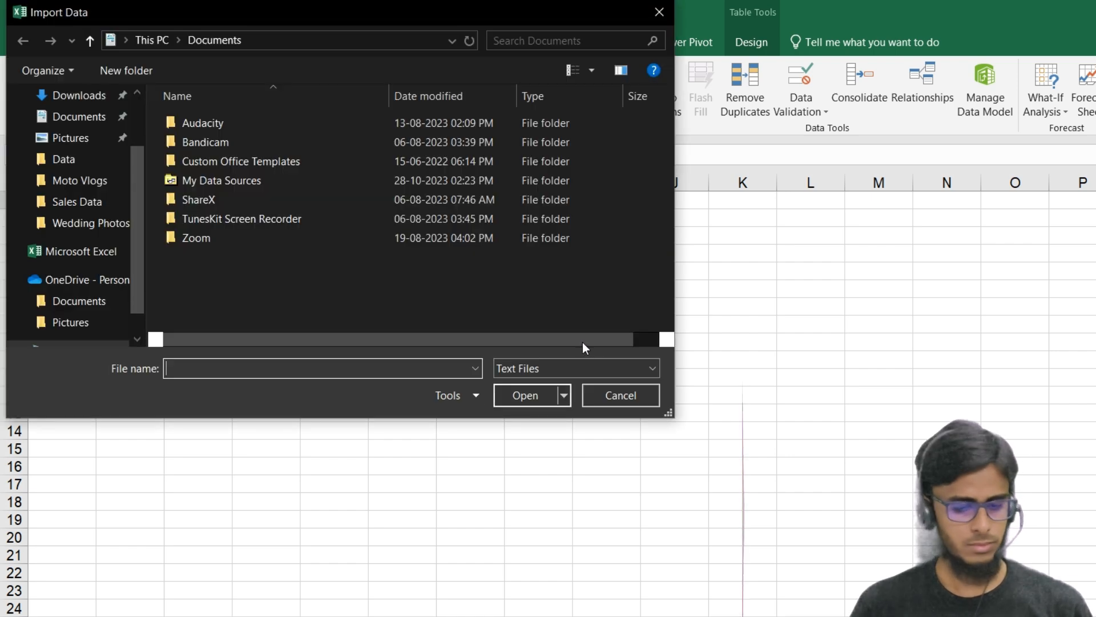
click(617, 395)
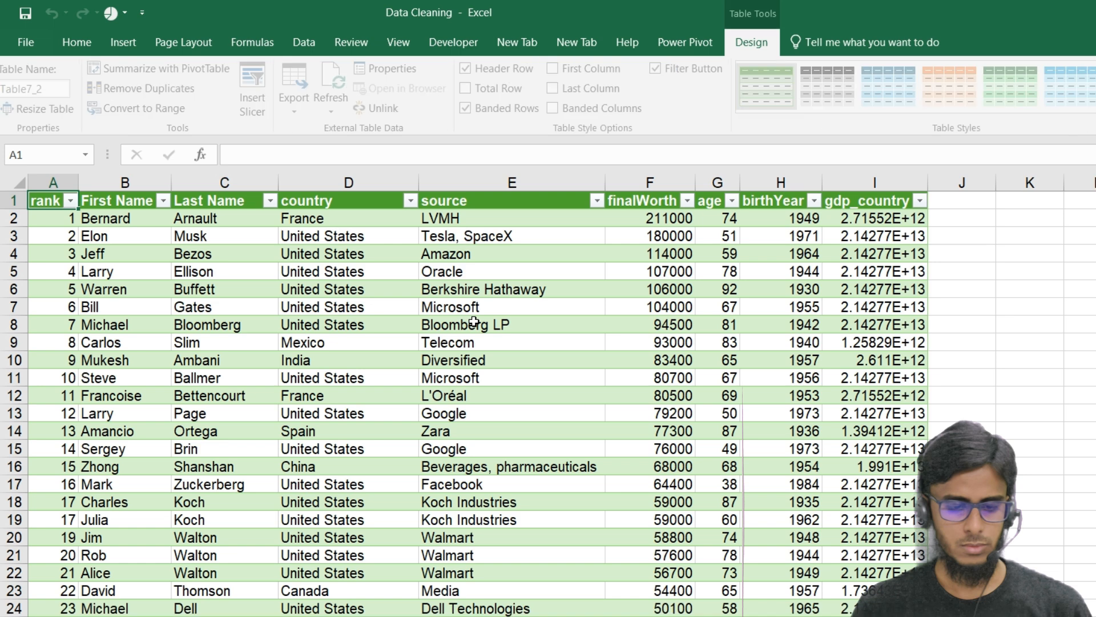
click(370, 342)
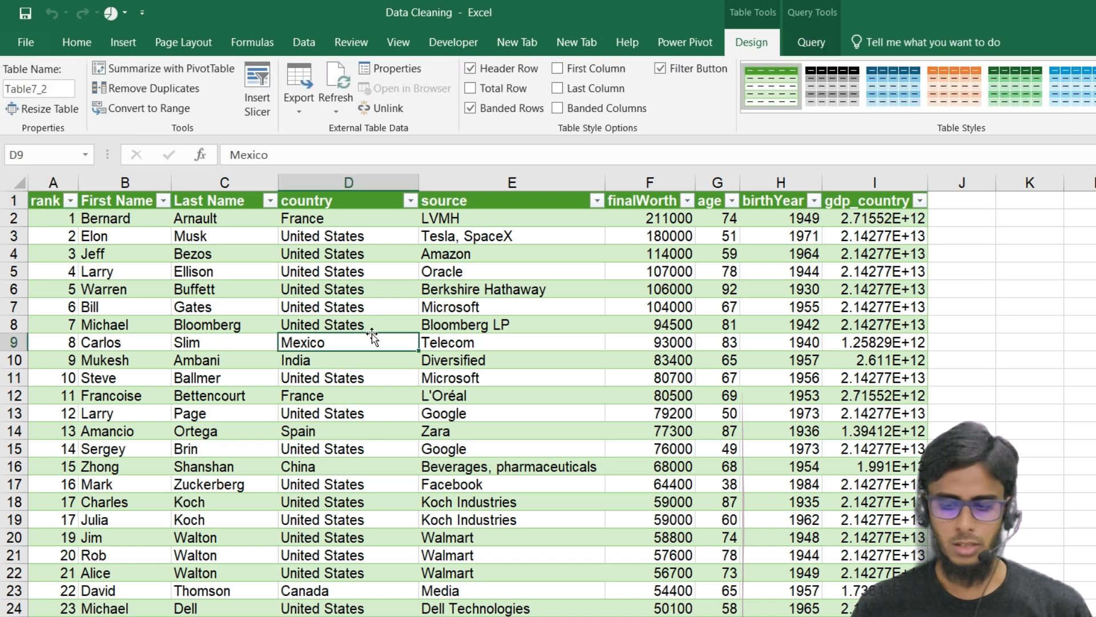